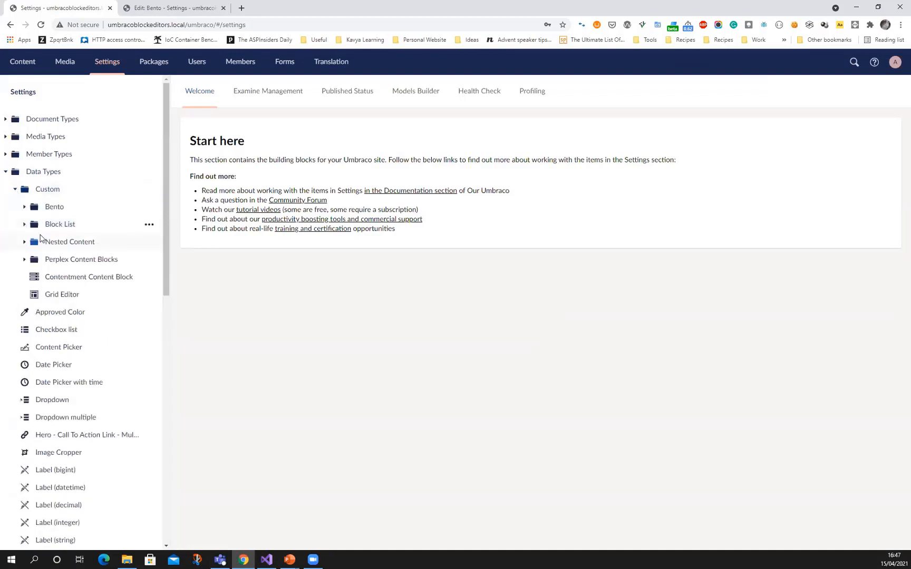
Open the Grid Editor data type, inspect its 1 column layout settings, and close them without changes
left_click(61, 295)
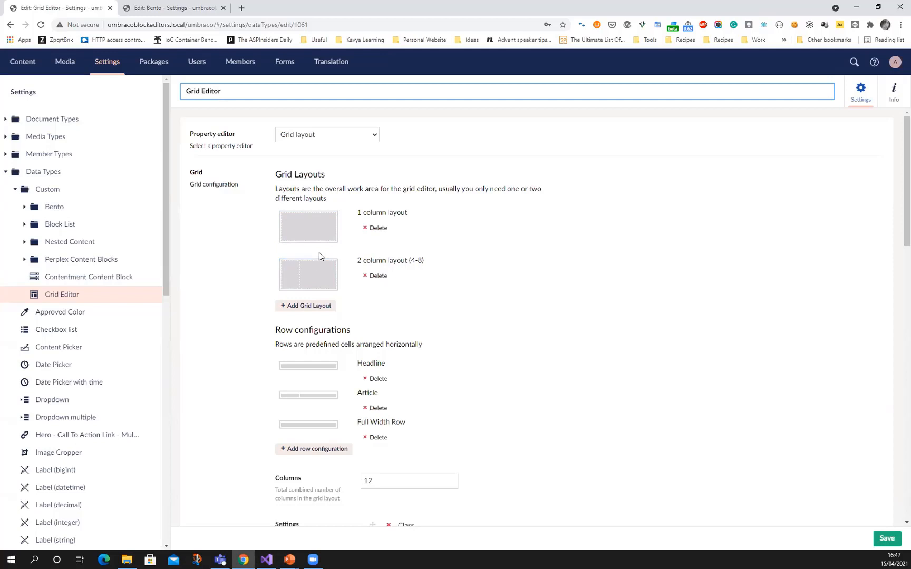
left_click(319, 233)
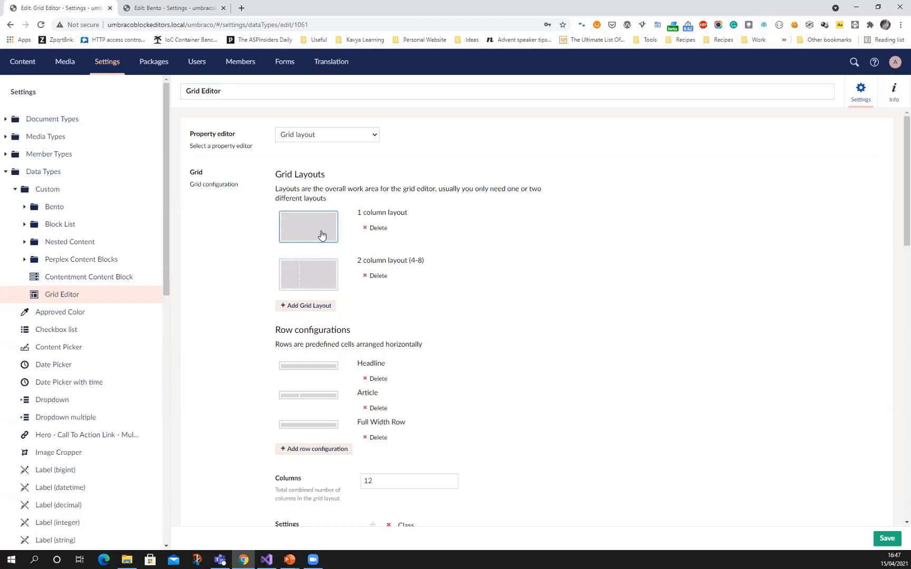
left_click(763, 184)
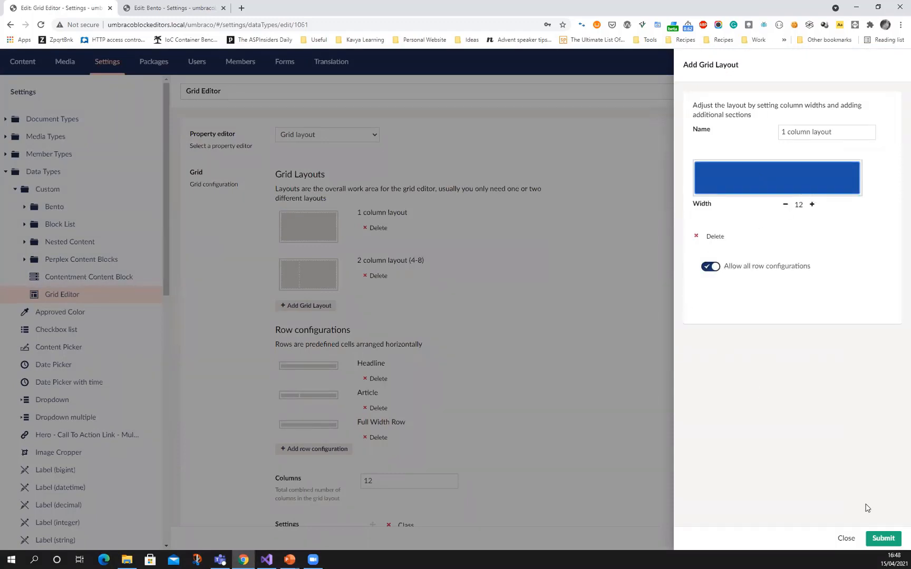
left_click(845, 538)
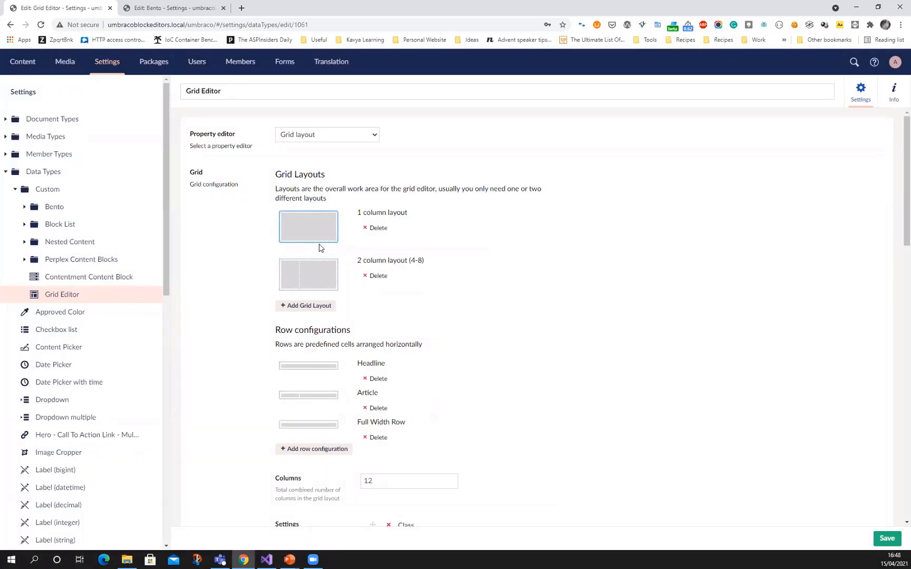
Inspect both cells of the Article row configuration and their allowed editors, then close it without submitting
left_click(316, 396)
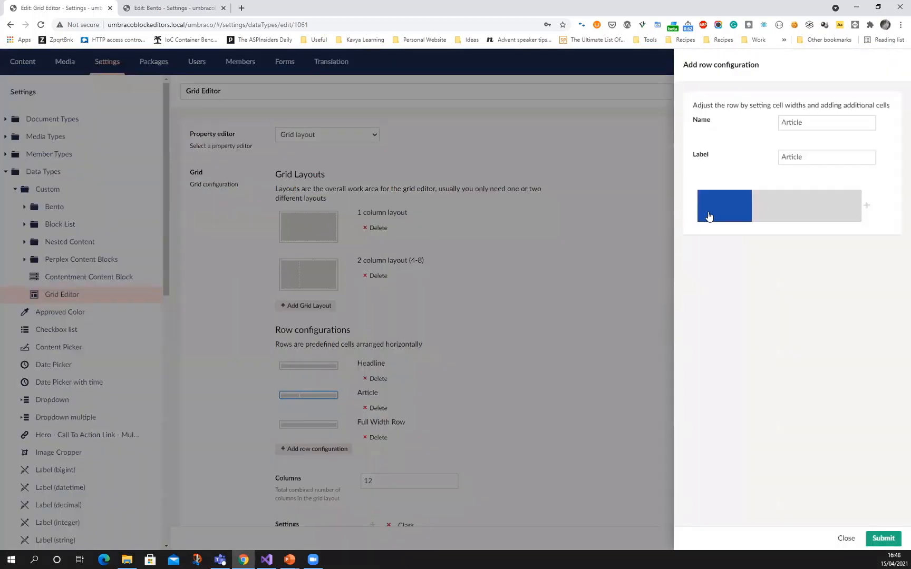
left_click(710, 216)
left_click(786, 212)
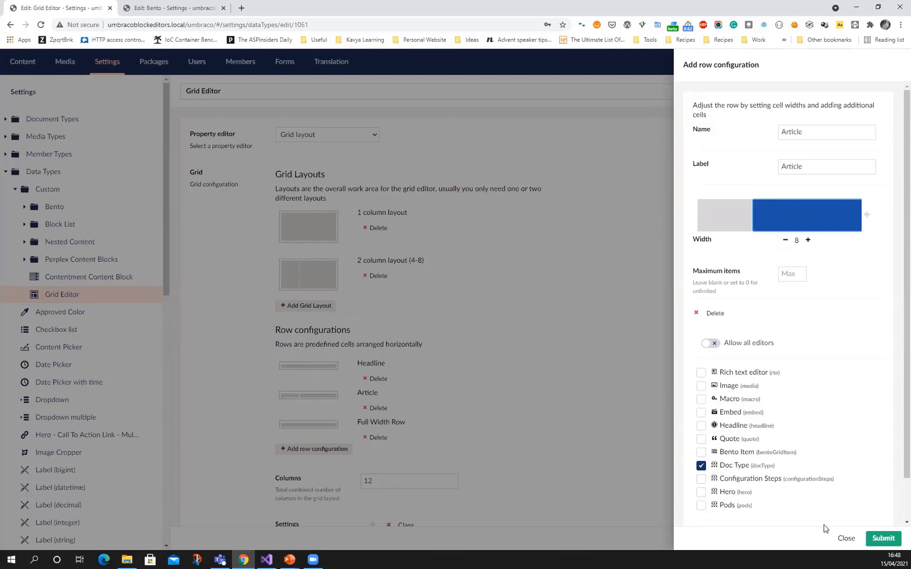
left_click(845, 538)
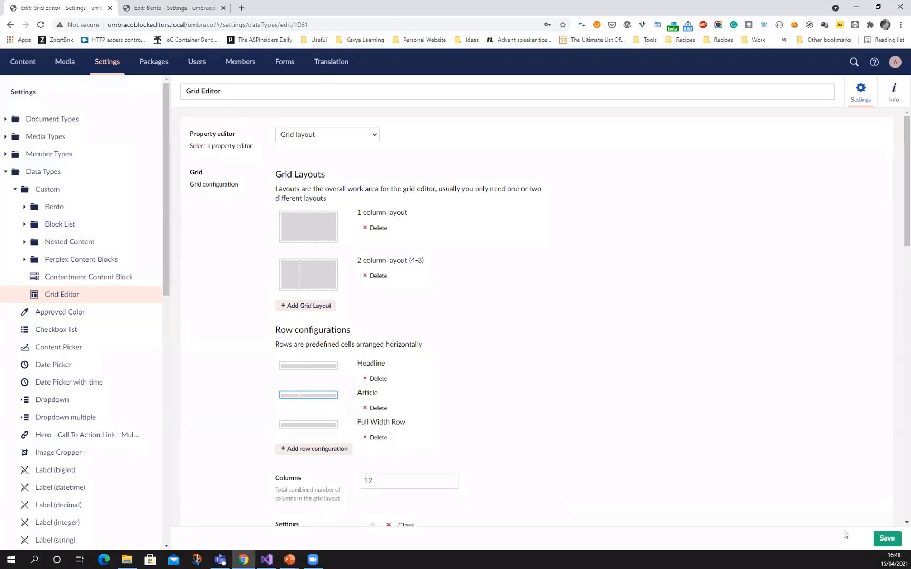
Switch to Visual Studio and examine the Rich text editor and Image entries in grid.editors.config.js
left_click(271, 559)
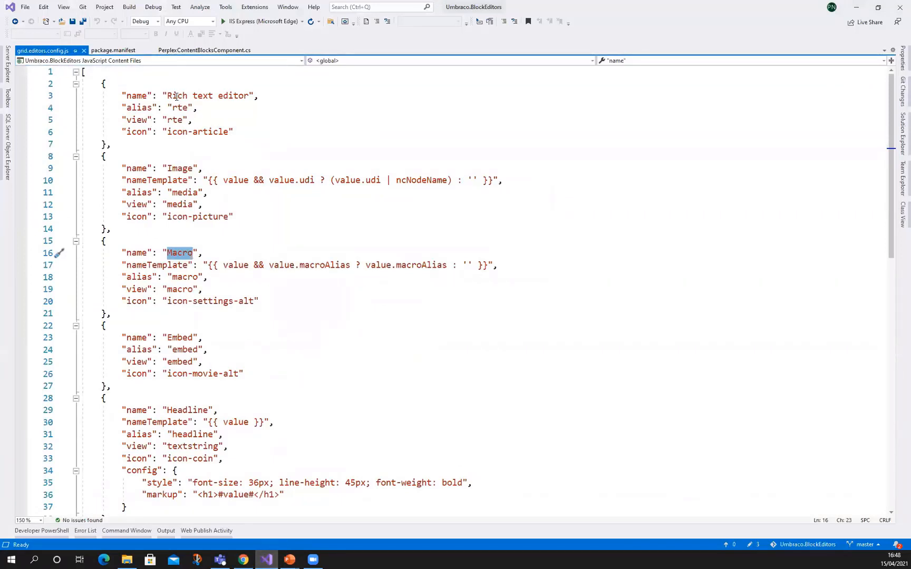
double_click(223, 97)
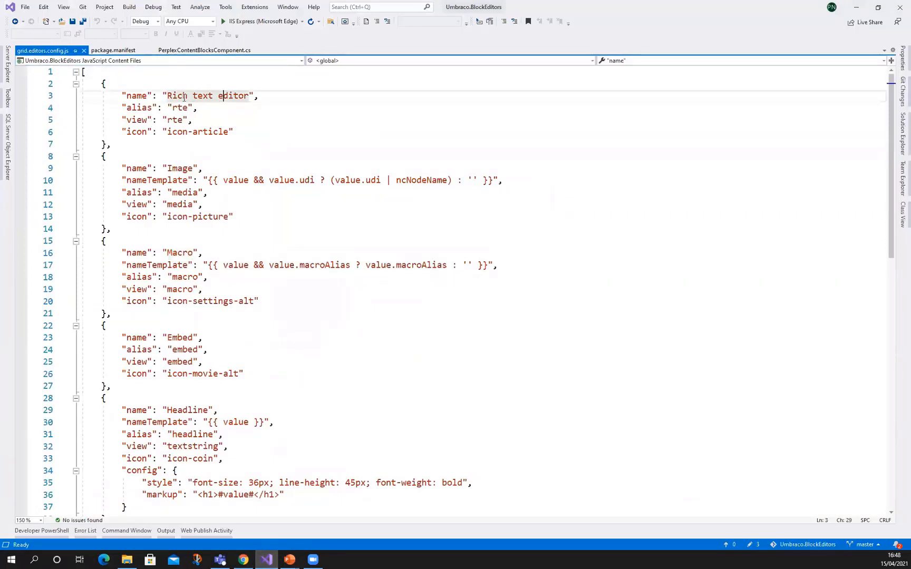
left_click(182, 169)
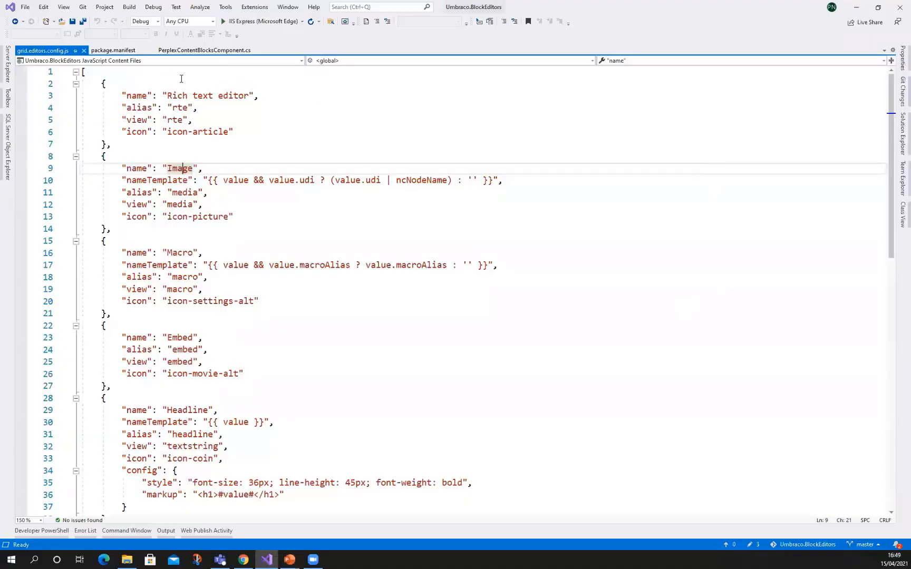
Open package.manifest and examine the name and alias of the first grid editor entry, Doc Type
left_click(128, 49)
scroll(165, 199, "up", 8)
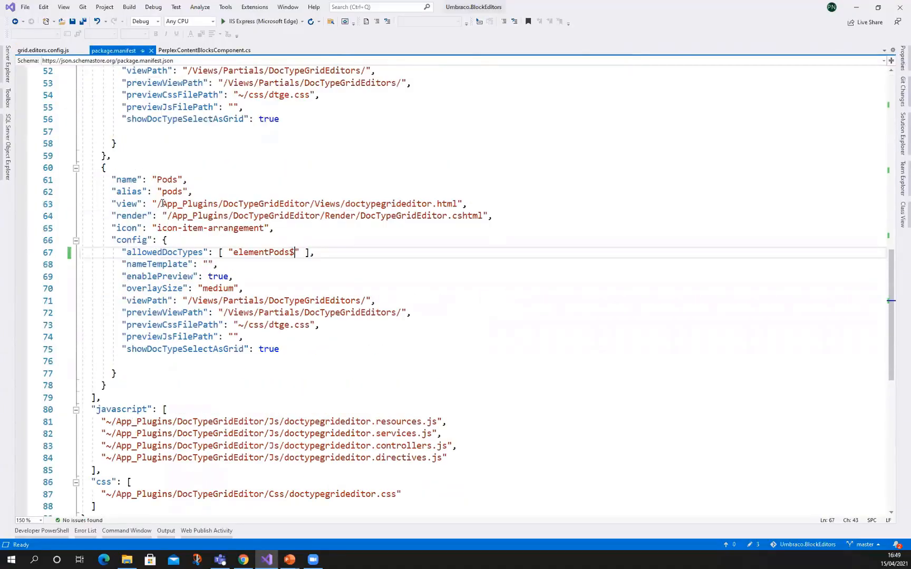
scroll(165, 199, "up", 13)
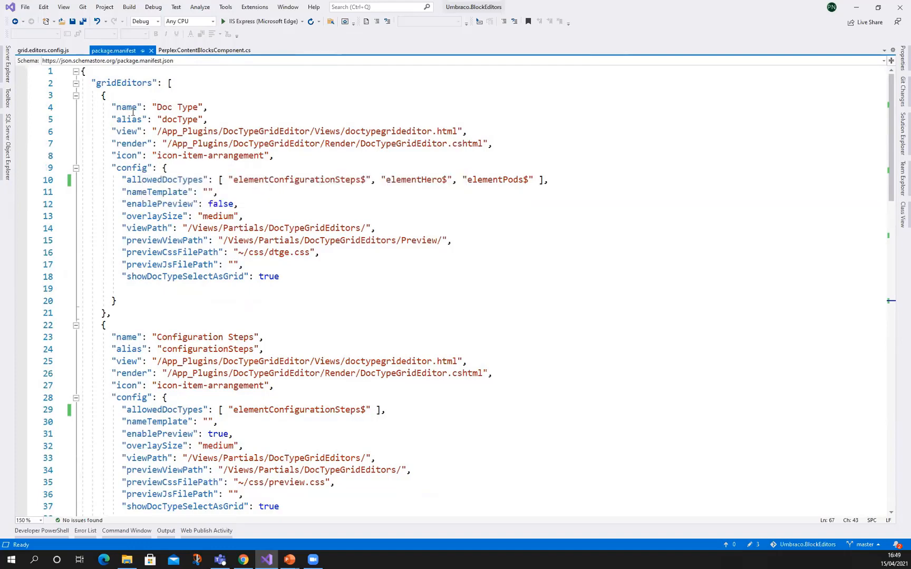
left_click(150, 107)
double_click(176, 120)
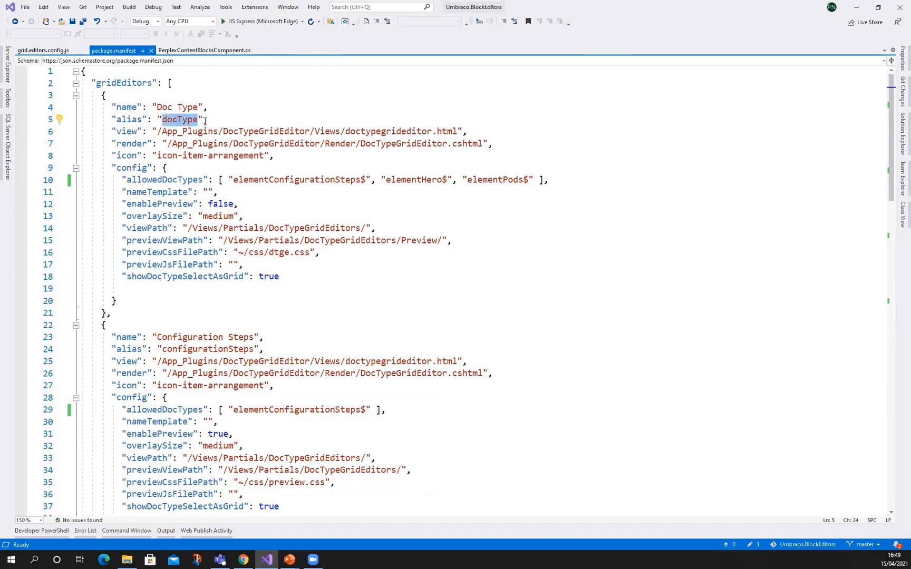
left_click_drag(158, 107, 182, 107)
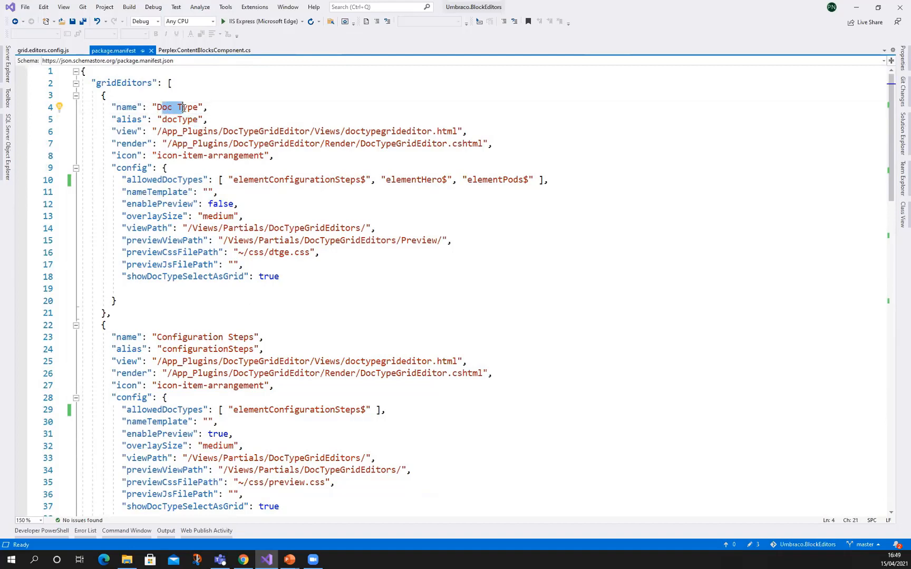
Examine the element types listed in the Doc Type editor's allowedDocTypes setting
double_click(173, 181)
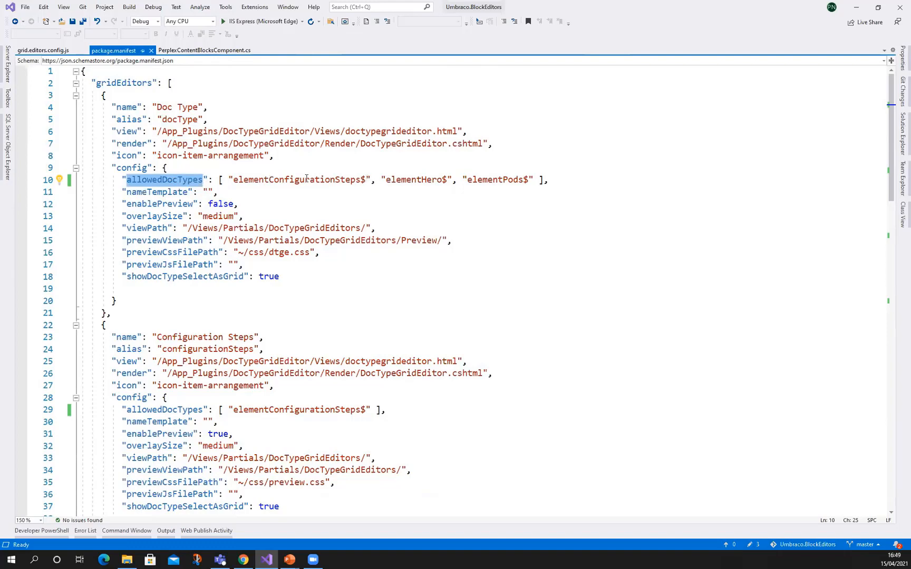
double_click(256, 180)
double_click(484, 179)
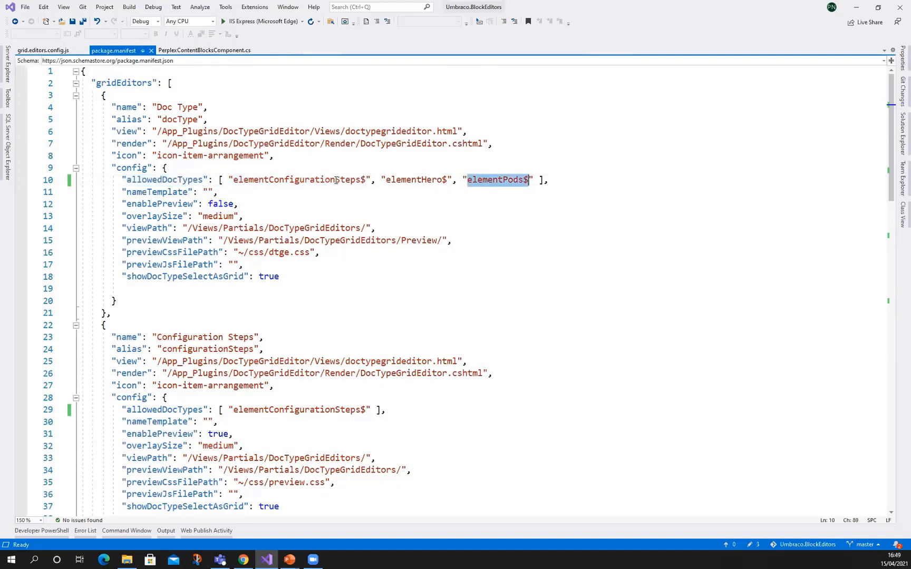
double_click(296, 180)
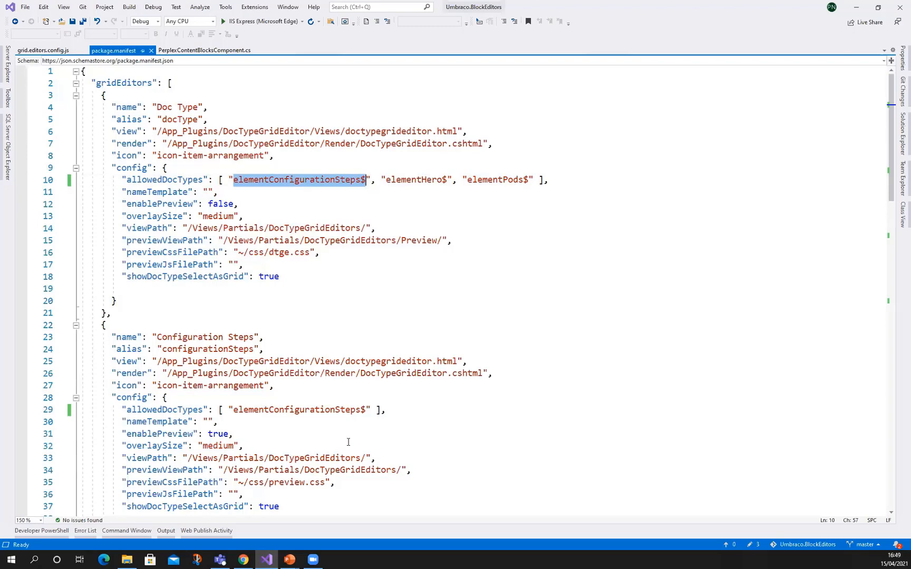
Switch back to Chrome and reopen the Article row configuration to check its allowed editors
left_click(246, 559)
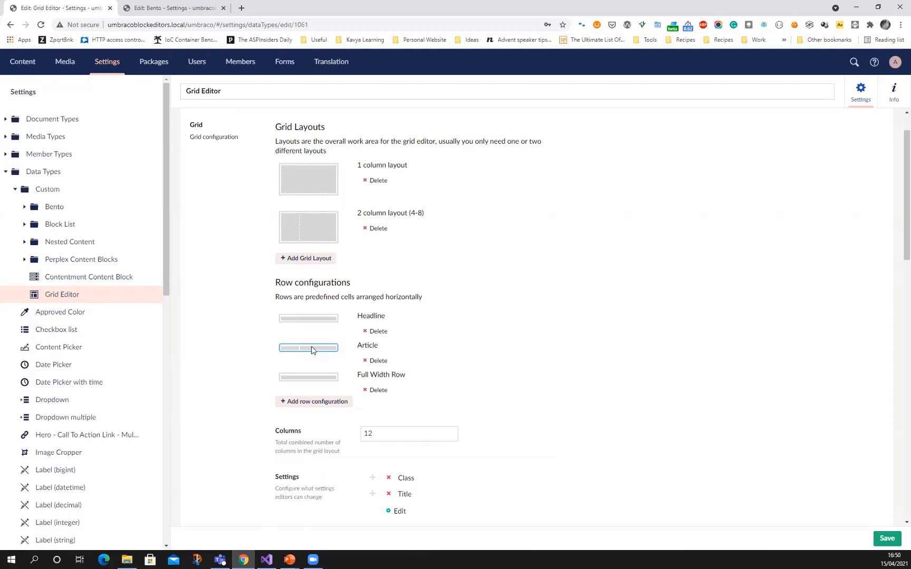
left_click(311, 350)
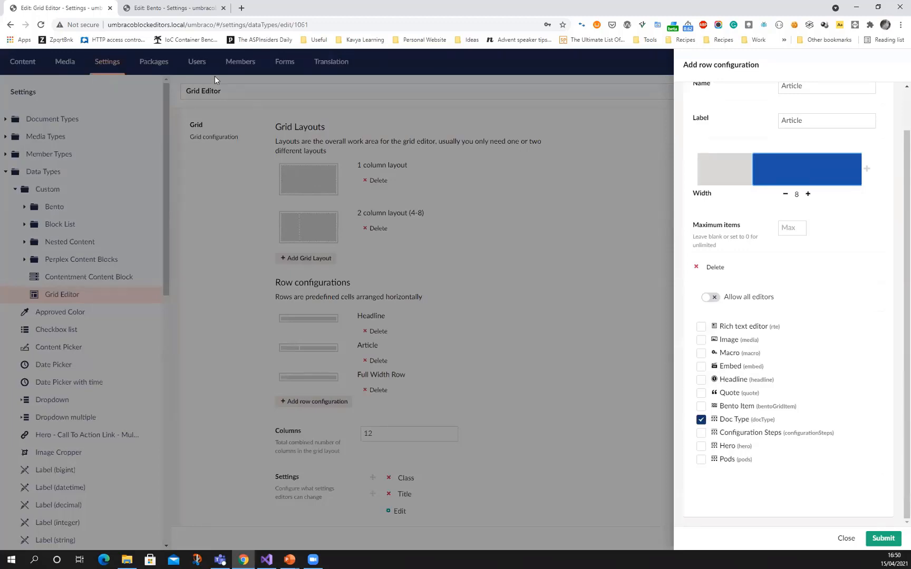
In the other browser tab, open the Grid Layout With Doc Type Grid Editor page and start adding Doc Type content to the Full Width Row
left_click(152, 8)
left_click(32, 62)
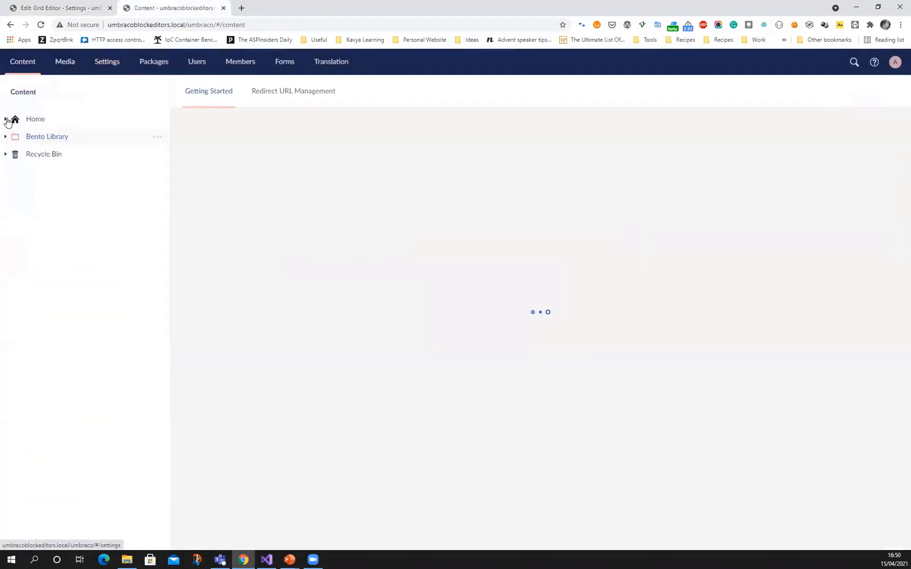
left_click(6, 119)
left_click(79, 137)
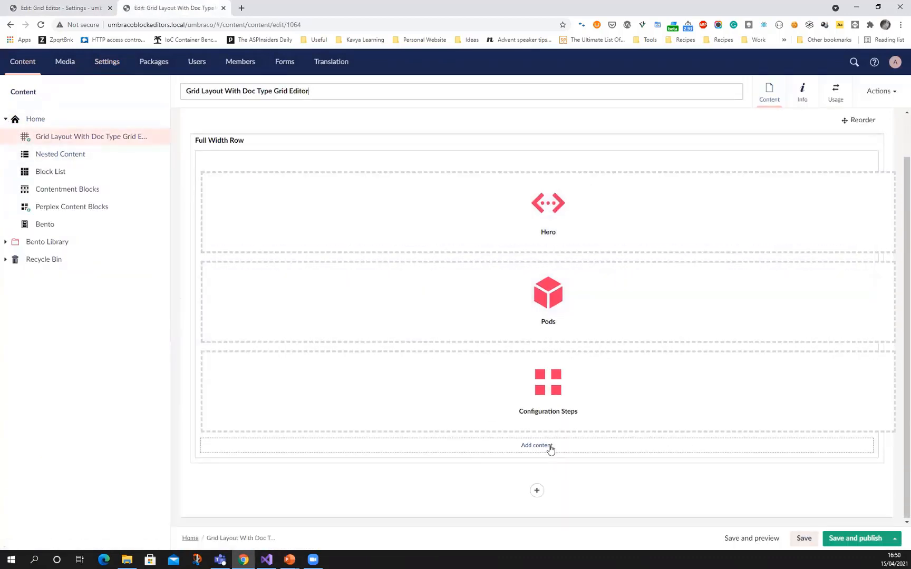
left_click(548, 450)
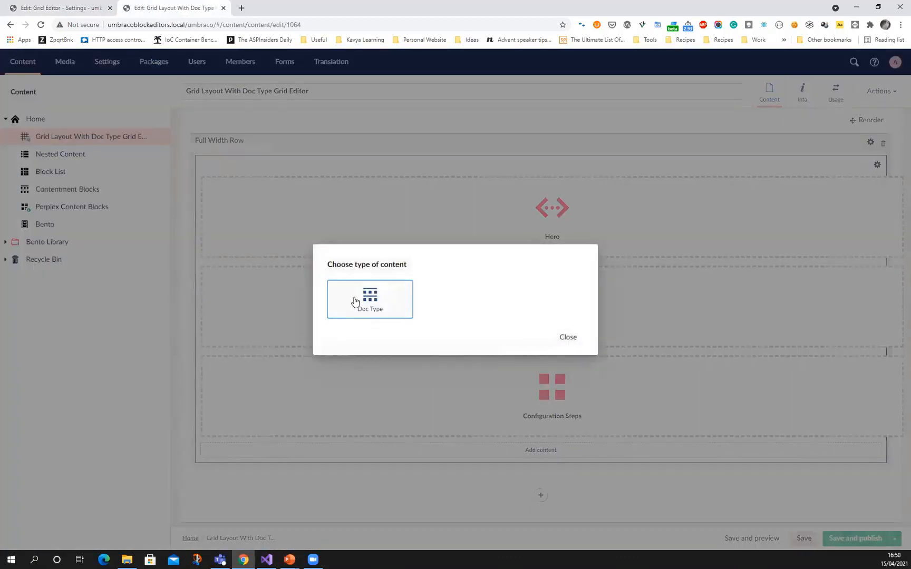
left_click(355, 302)
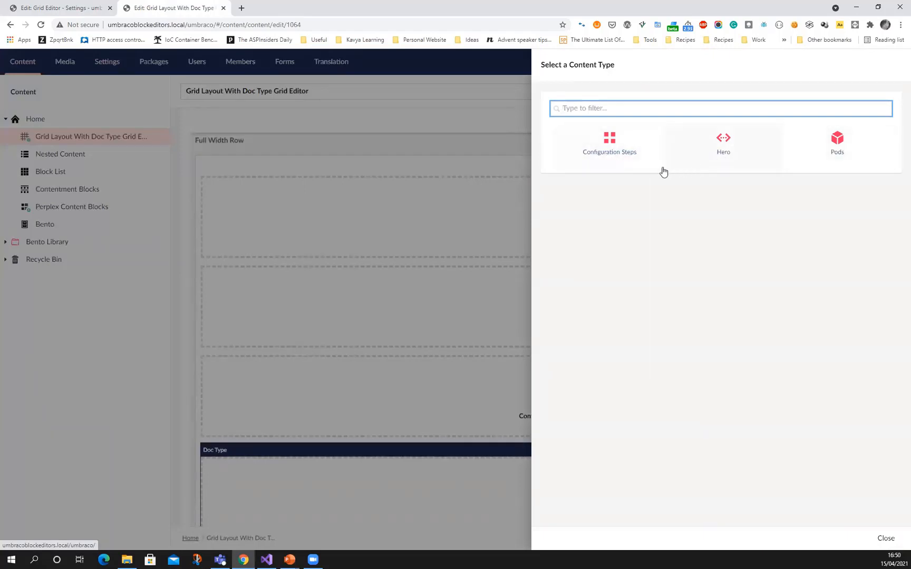
Compare the Article row's allowed editors with the Configuration Steps and Hero entries in package.manifest in Visual Studio
left_click(68, 10)
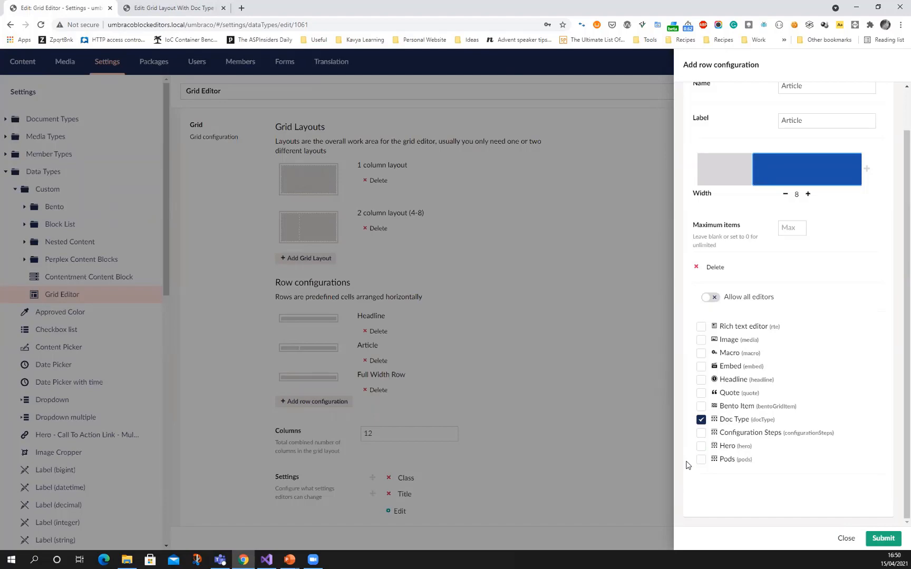
left_click(269, 558)
scroll(122, 309, "down", 1)
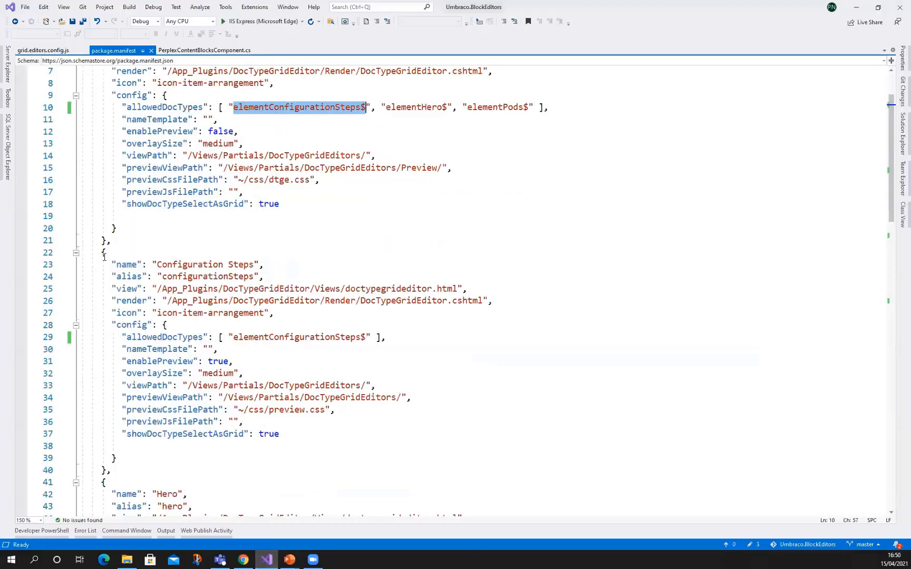
left_click_drag(104, 257, 150, 467)
scroll(151, 463, "down", 1)
scroll(189, 369, "down", 2)
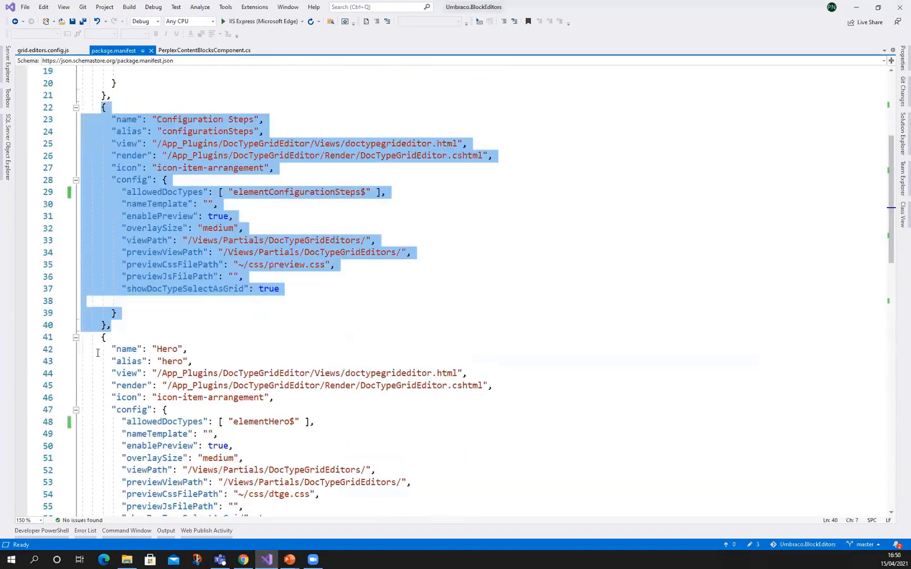
left_click_drag(101, 338, 109, 373)
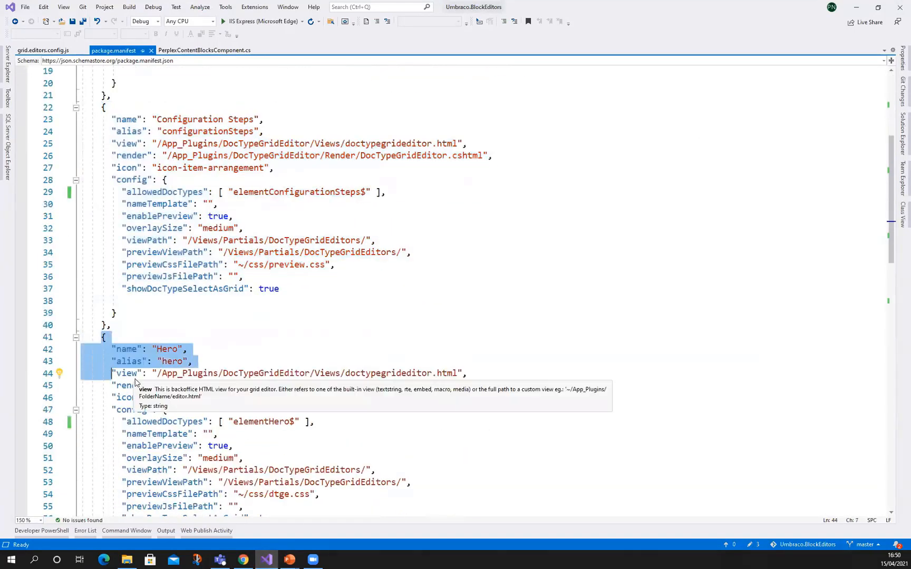
scroll(245, 362, "down", 2)
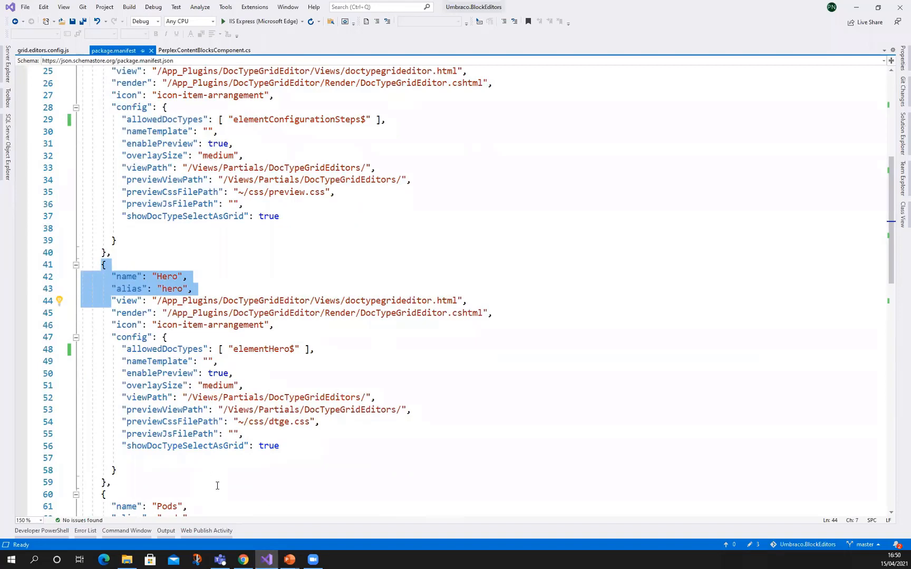
Return to the grid layout page in Chrome and close the content type selection without adding anything
left_click(243, 560)
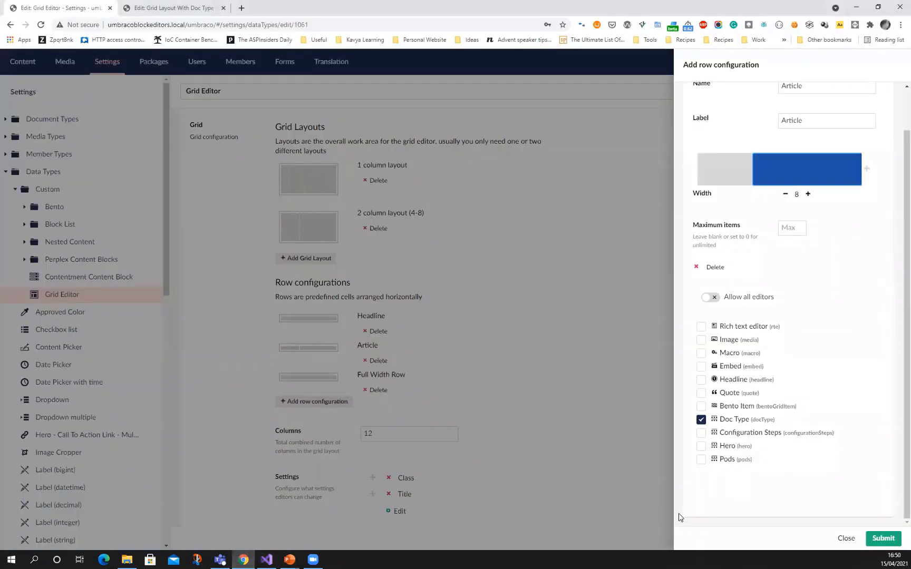
left_click(164, 9)
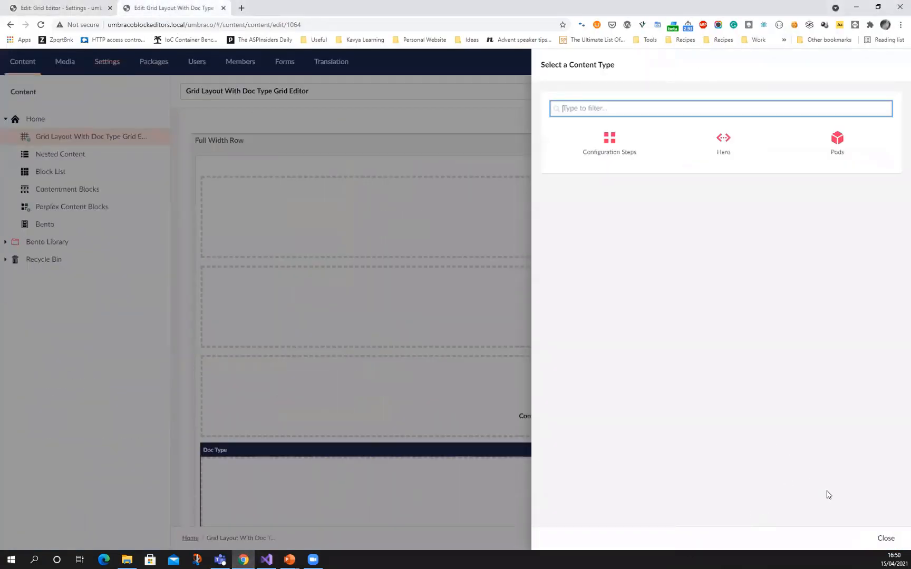
left_click(886, 539)
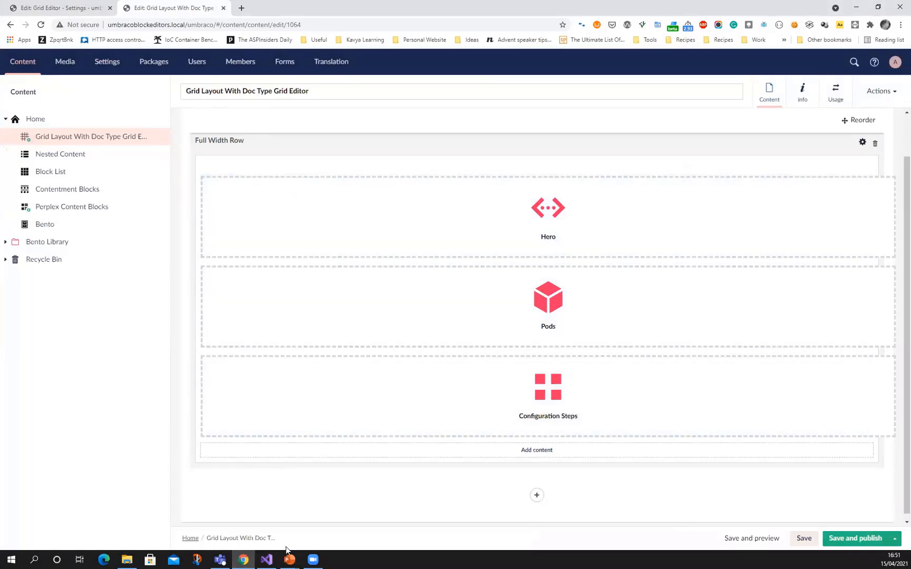
Switch to Visual Studio and examine the Doc Type editor's enablePreview and previewCssFilePath settings in package.manifest
left_click(271, 556)
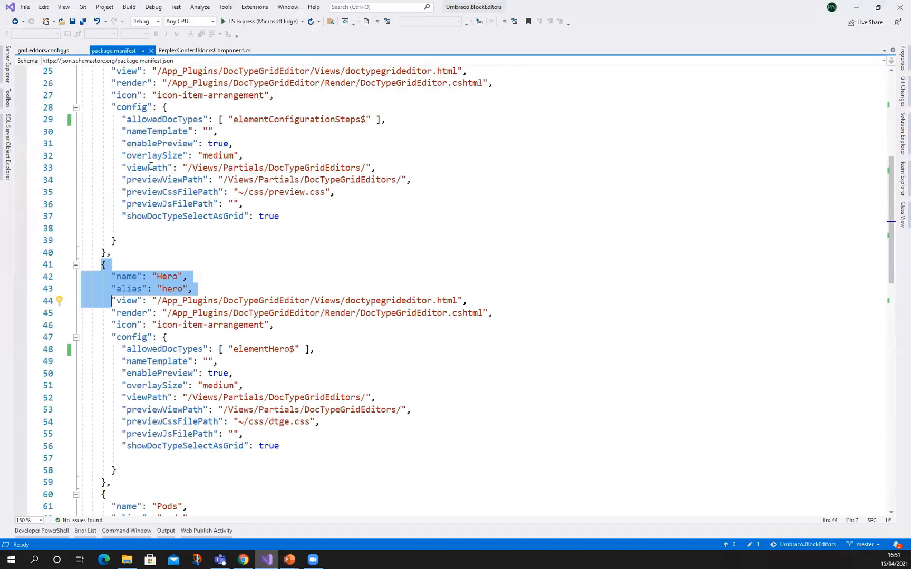
scroll(170, 202, "up", 9)
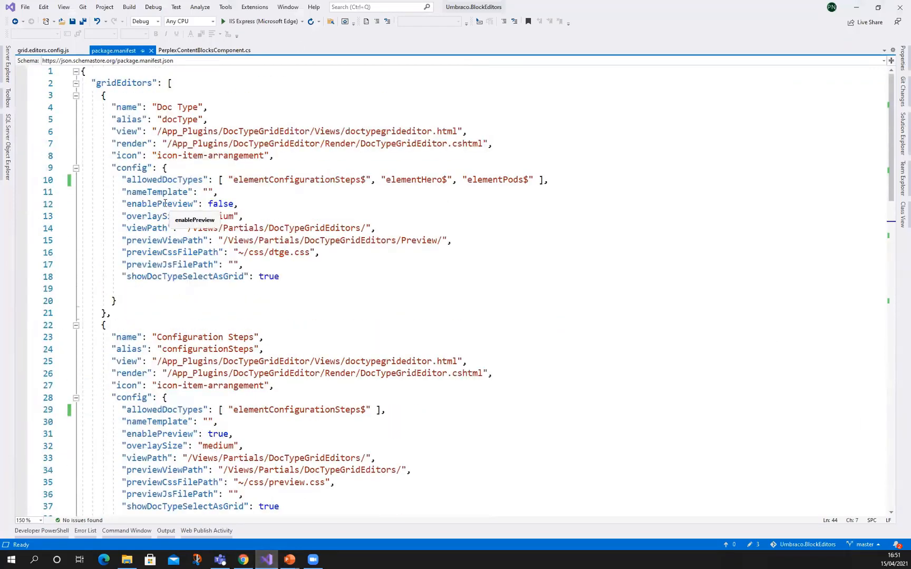
left_click(168, 203)
double_click(216, 204)
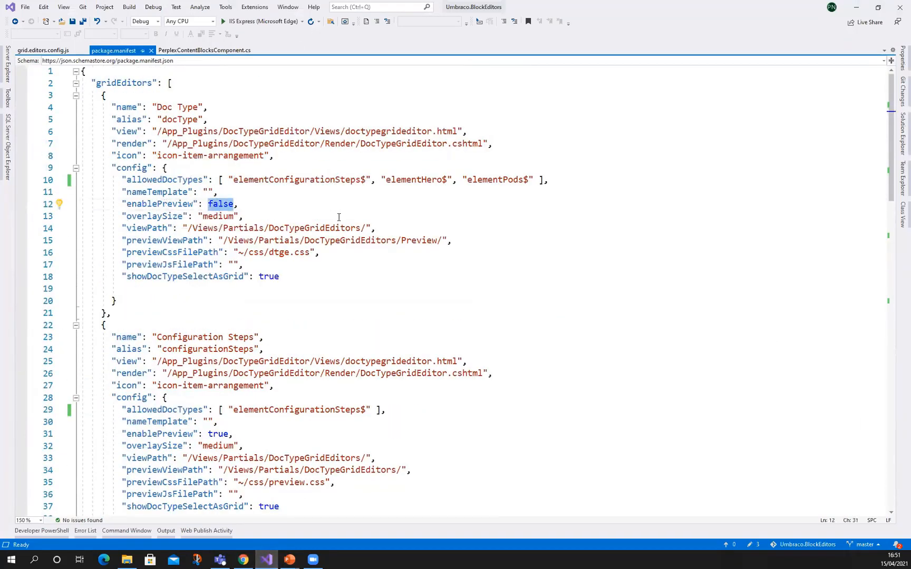
left_click(328, 256)
double_click(302, 253)
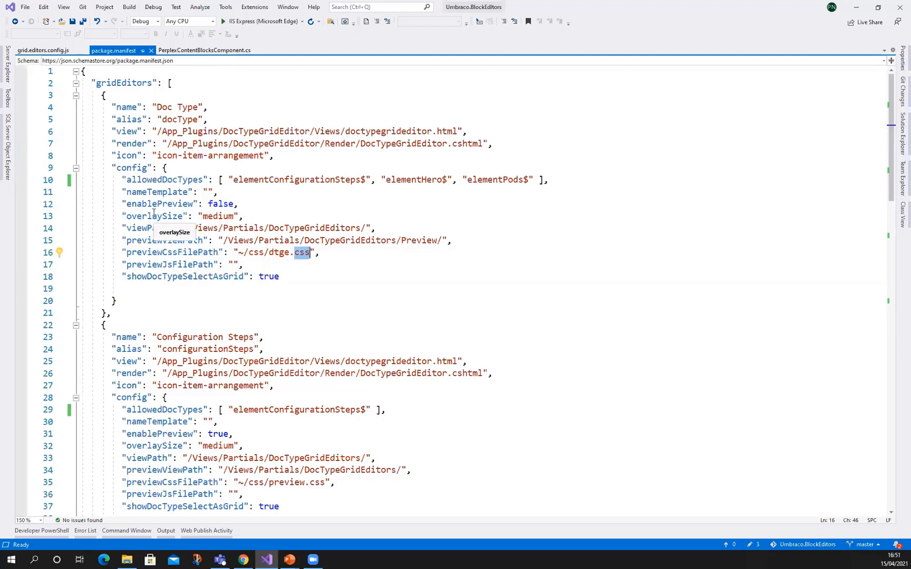
Check the Doc Type editor's viewPath in package.manifest, and in Chrome's Grid Editor tab close the Article row configuration without submitting
left_click_drag(299, 228, 367, 229)
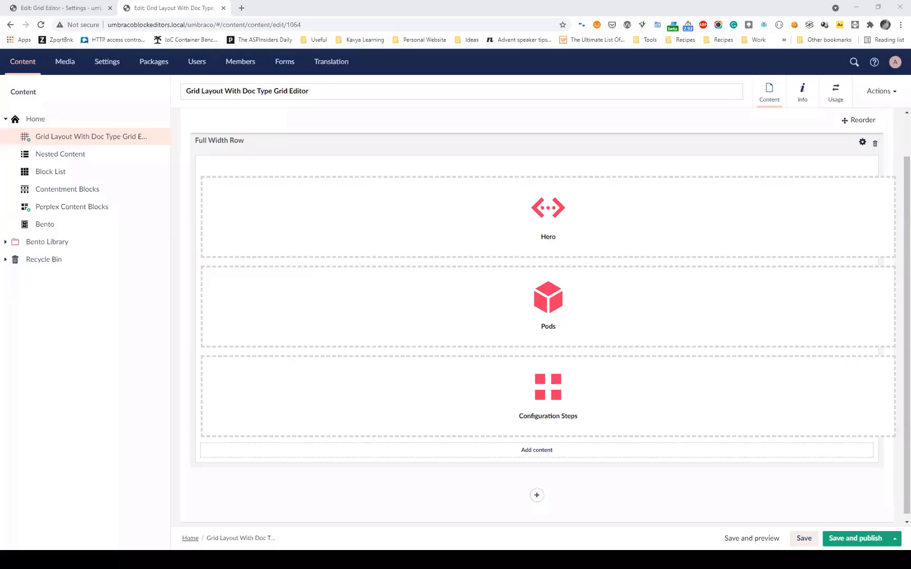
left_click(79, 8)
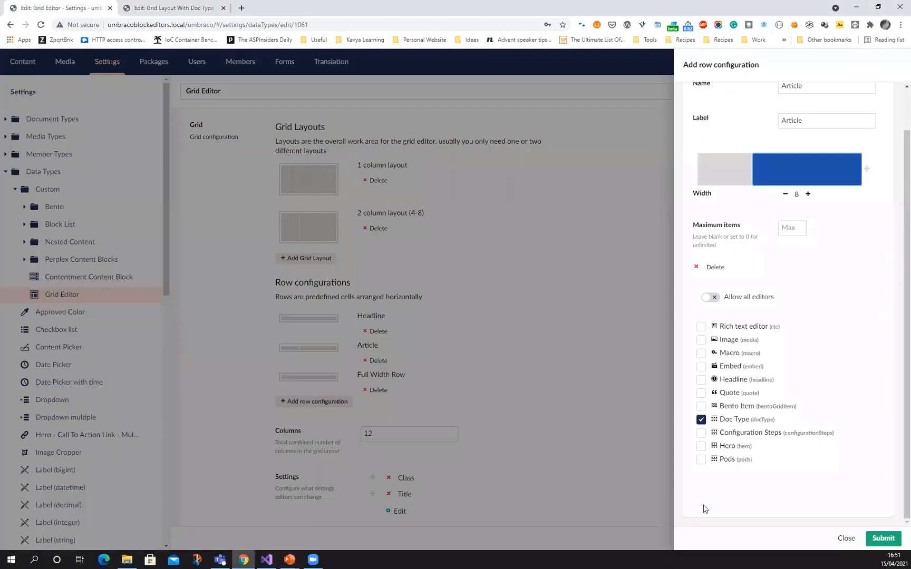
left_click(845, 540)
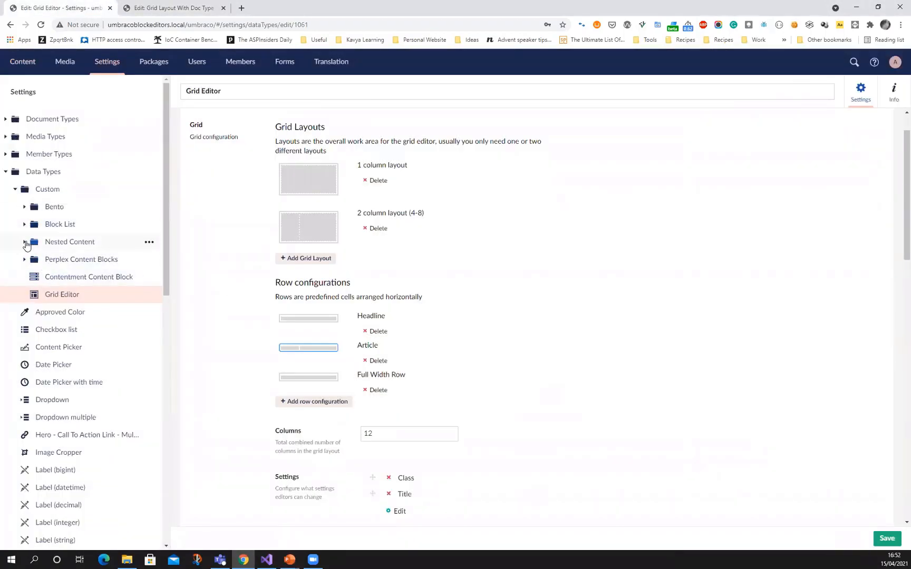
Open the Nested Content Elements data type and examine the templates of its Hero, Pods and Configuration Steps element types
left_click(24, 241)
left_click(74, 277)
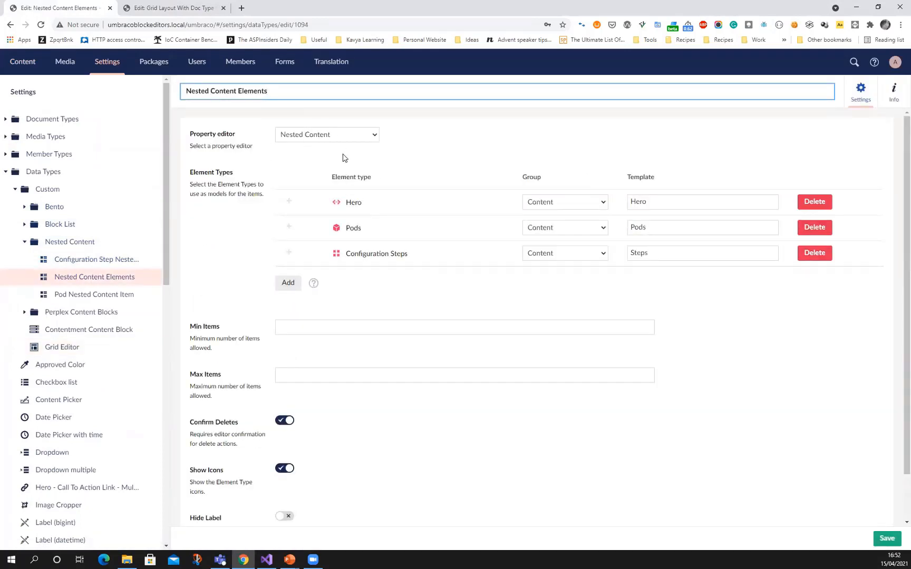
scroll(341, 157, "down", 1)
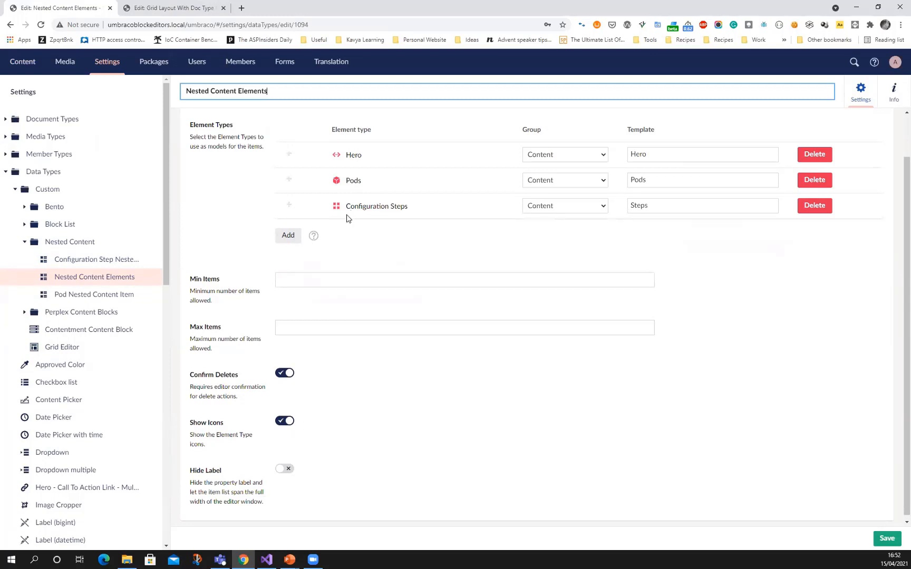
double_click(637, 154)
left_click(628, 180)
double_click(627, 179)
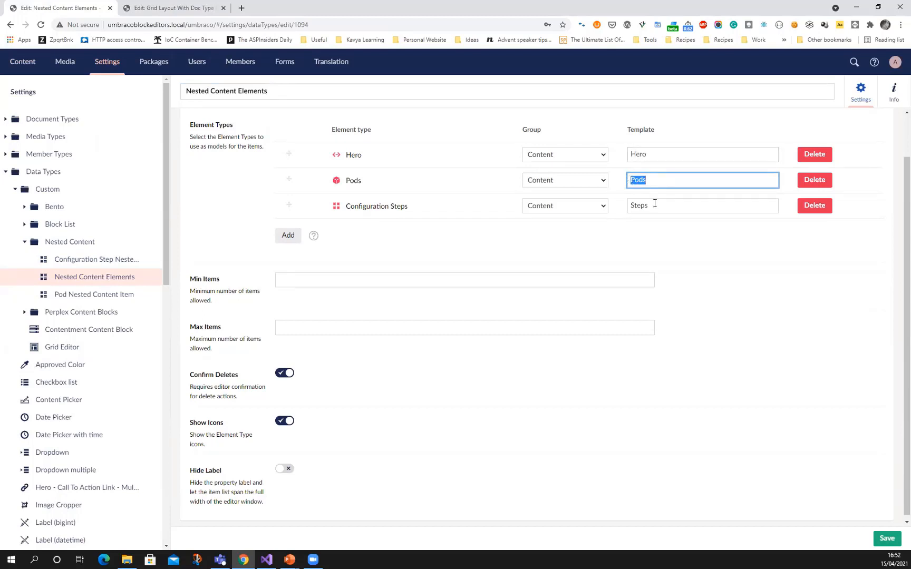
double_click(628, 206)
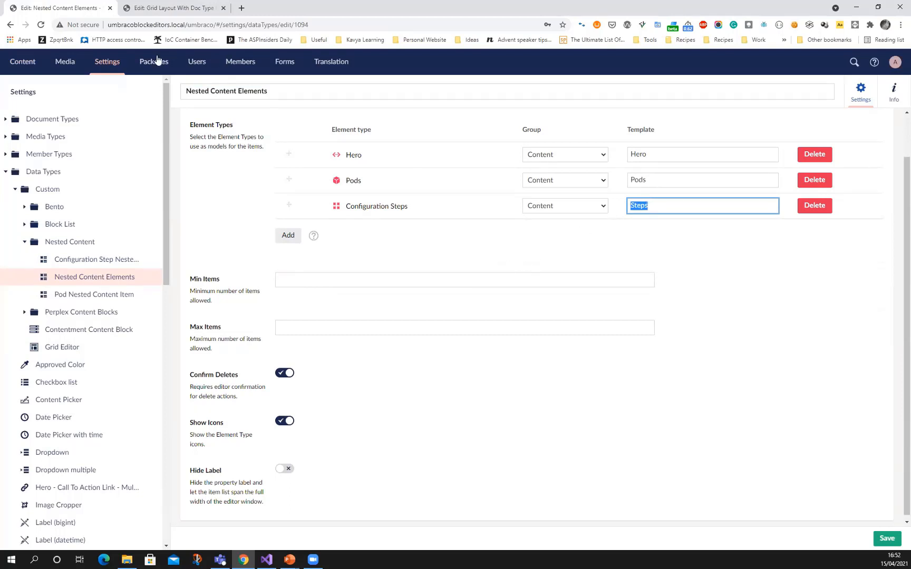
In the content tab, open the Nested Content page and examine the actions available for the Widgets property and its Hero item
left_click(167, 10)
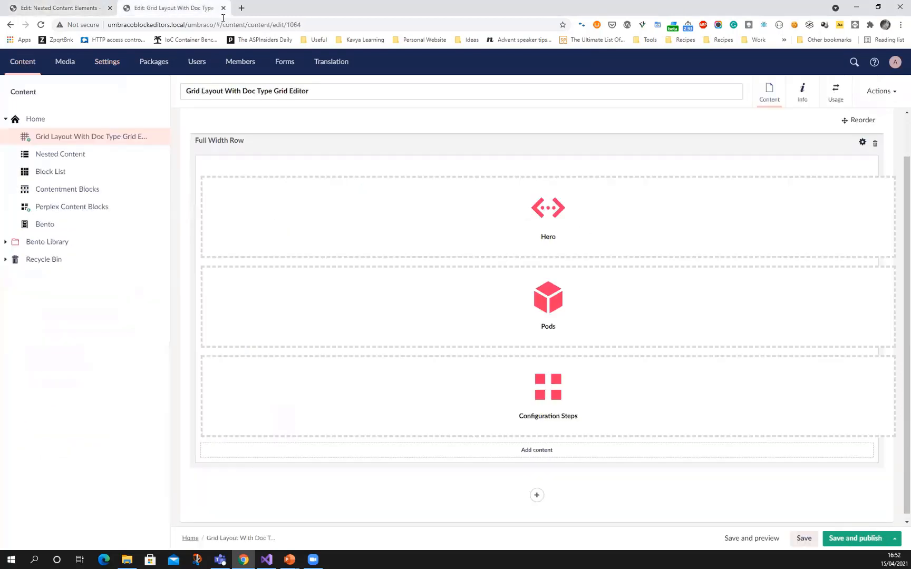
left_click(48, 158)
left_click(522, 326)
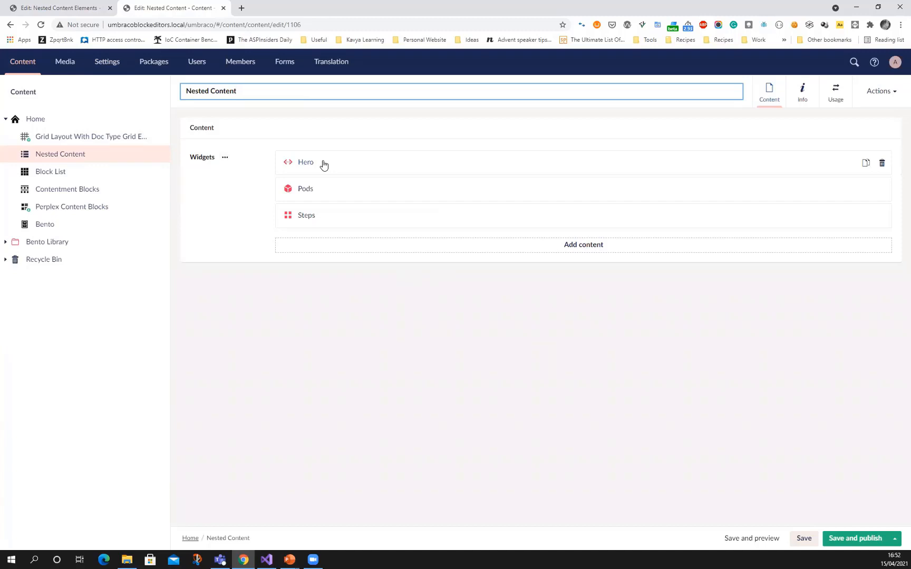
left_click(225, 158)
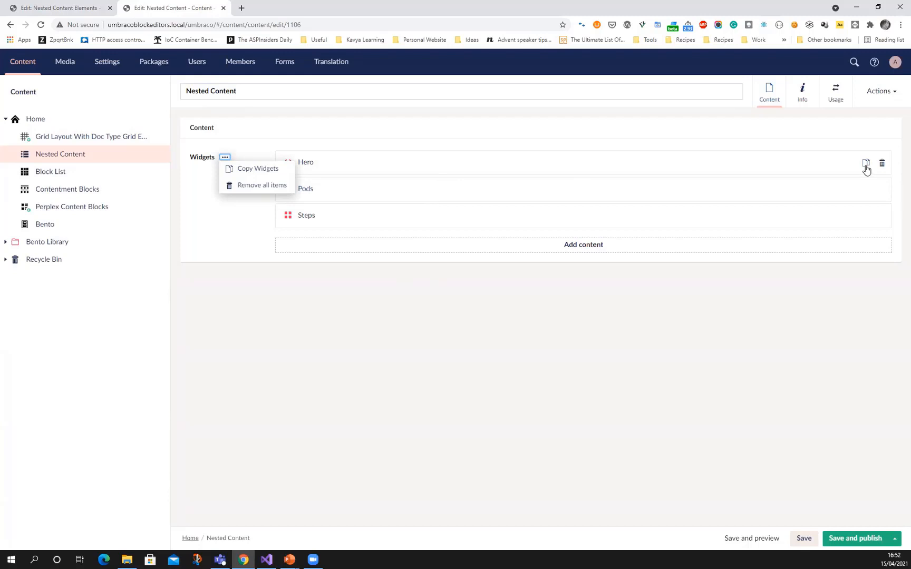
left_click(868, 168)
left_click(684, 363)
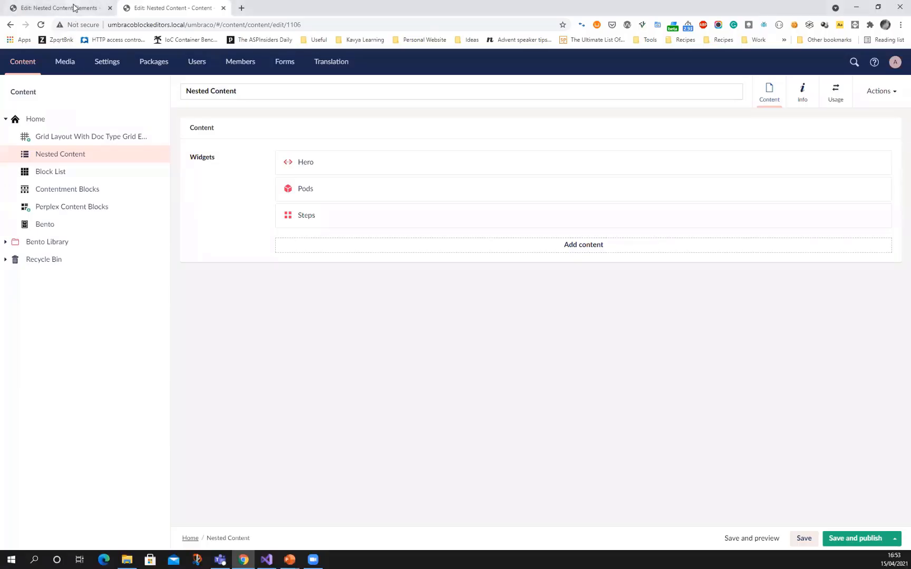
In the settings tab, open the Page Blocks data type under Block List, view the element type choices and close them without adding a block
left_click(69, 8)
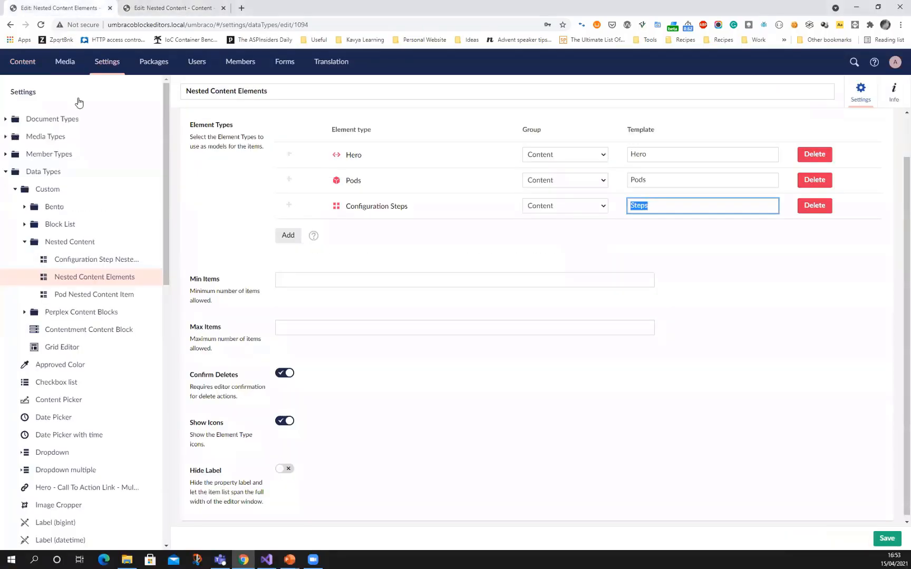
left_click(25, 241)
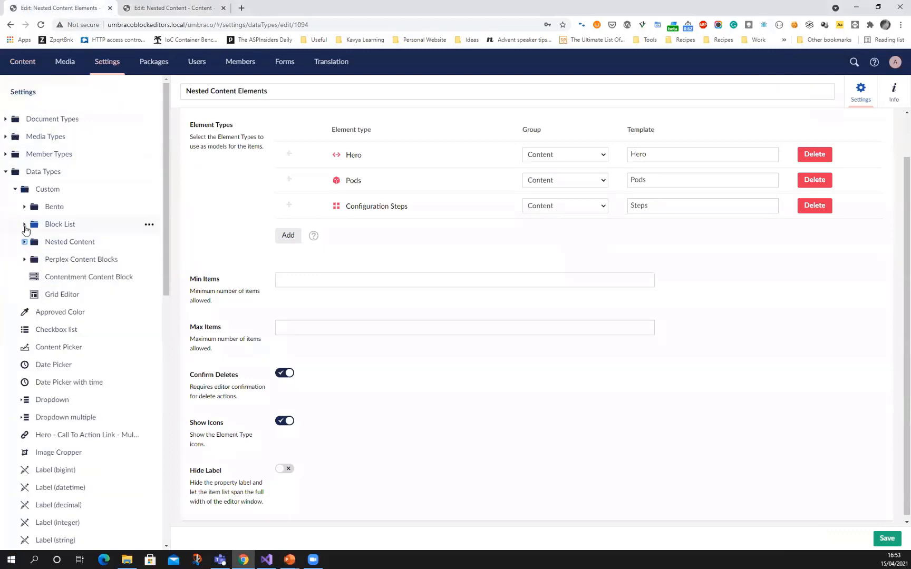
left_click(24, 224)
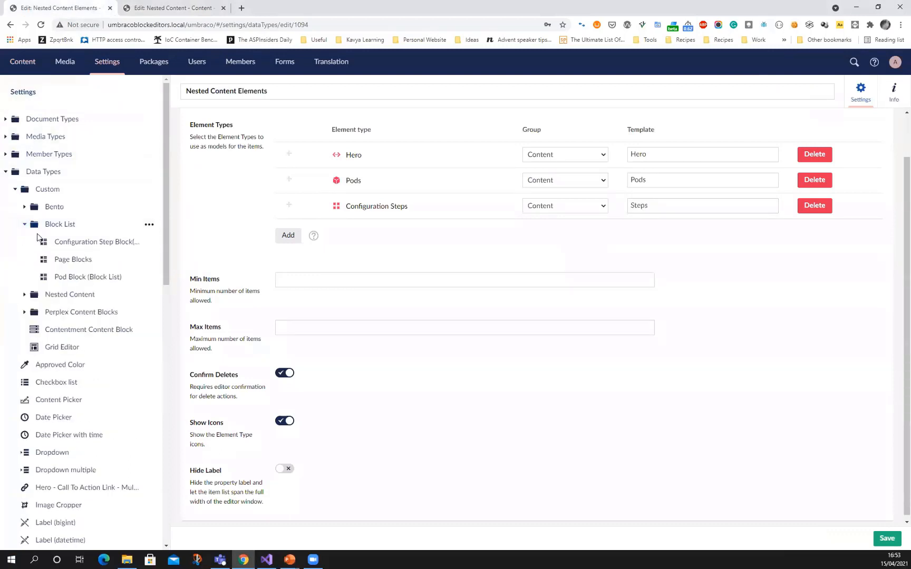
left_click(67, 261)
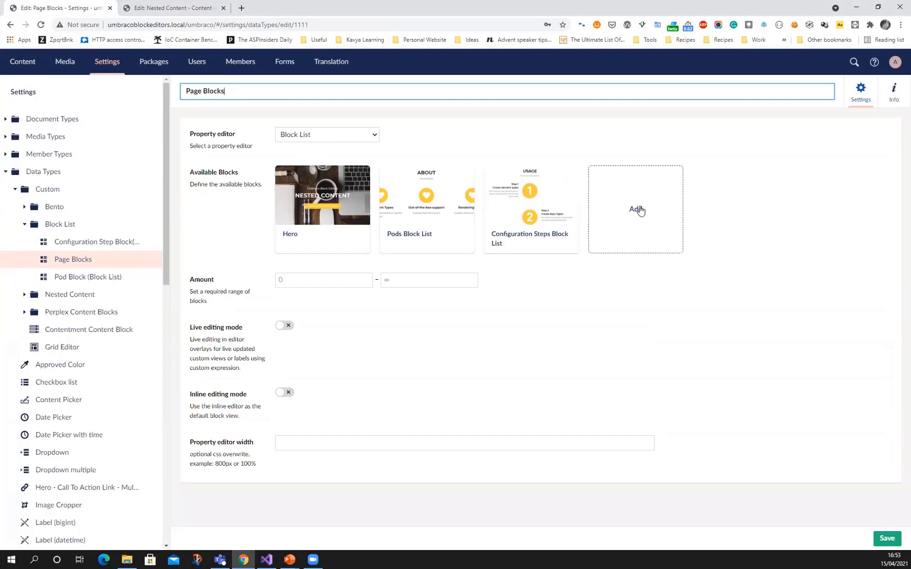
left_click(637, 209)
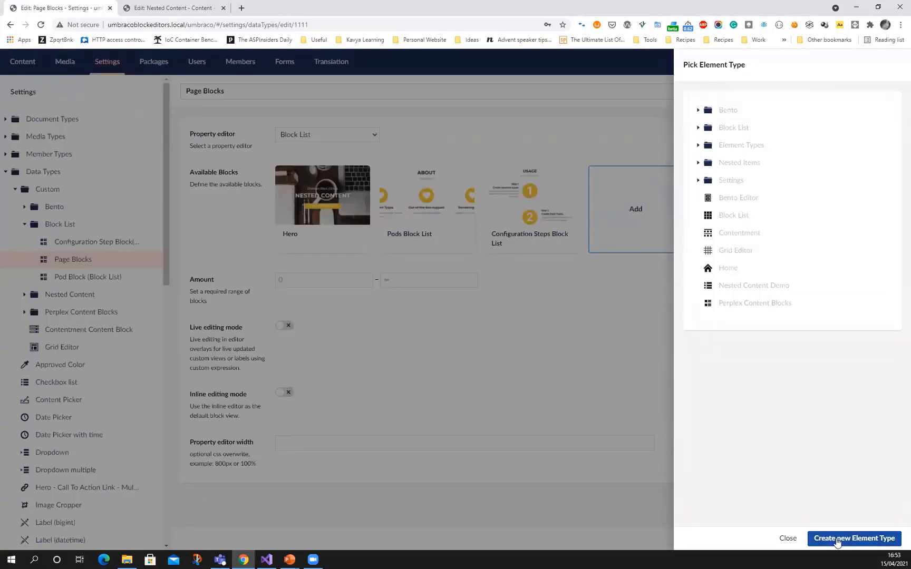
left_click(787, 539)
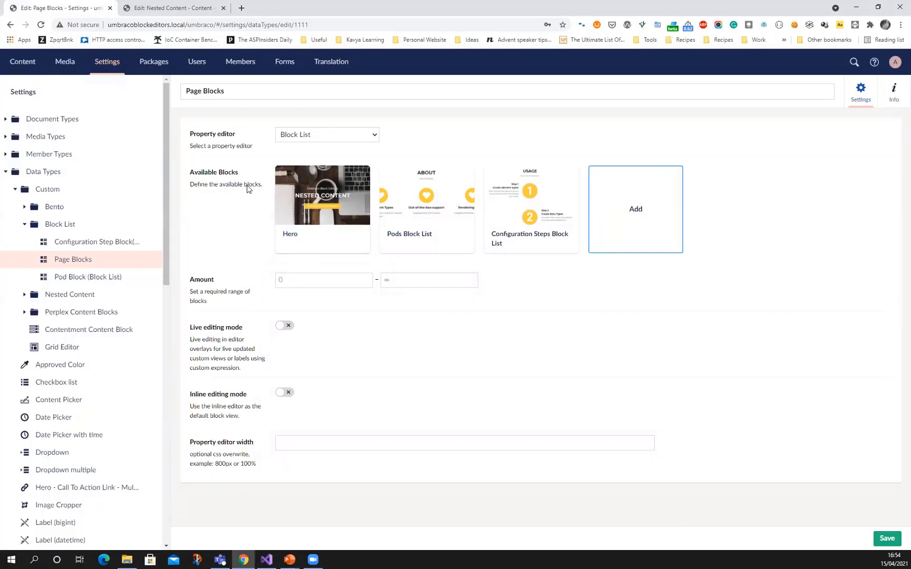
In the content tab, open the Block List page and start adding a Hero block
left_click(182, 9)
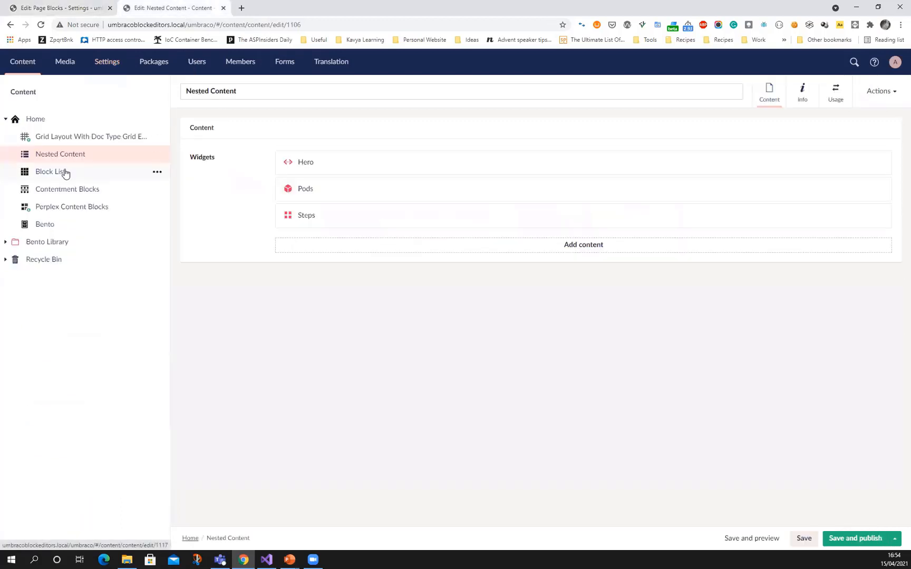
left_click(63, 173)
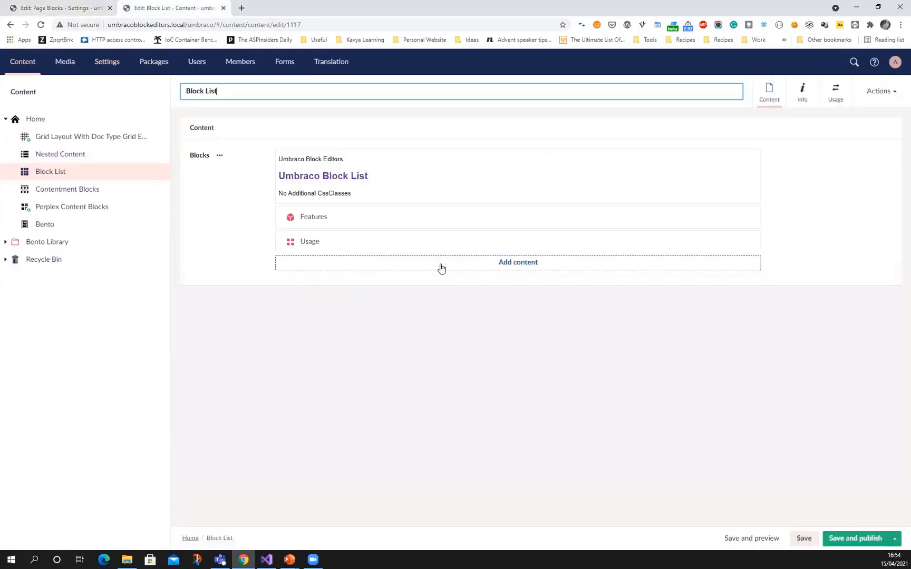
left_click(441, 265)
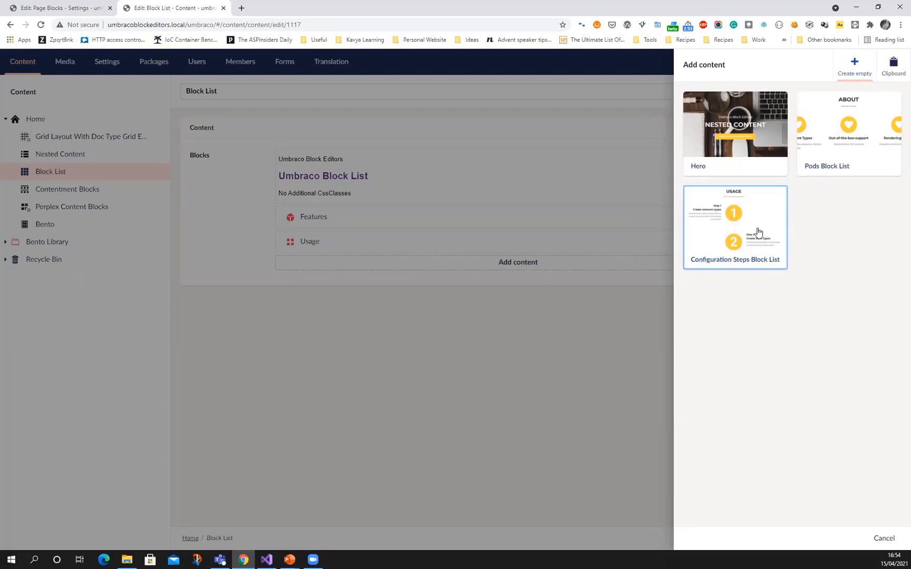
left_click(726, 141)
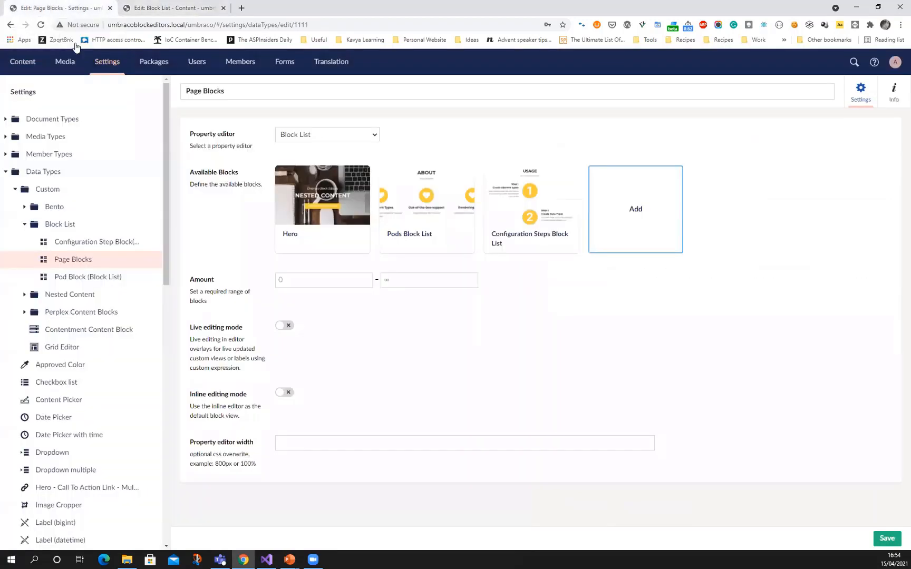
Compare the new Hero block's editing overlay with the inline editing mode setting of Page Blocks, and cancel the new block
left_click(52, 8)
left_click(174, 9)
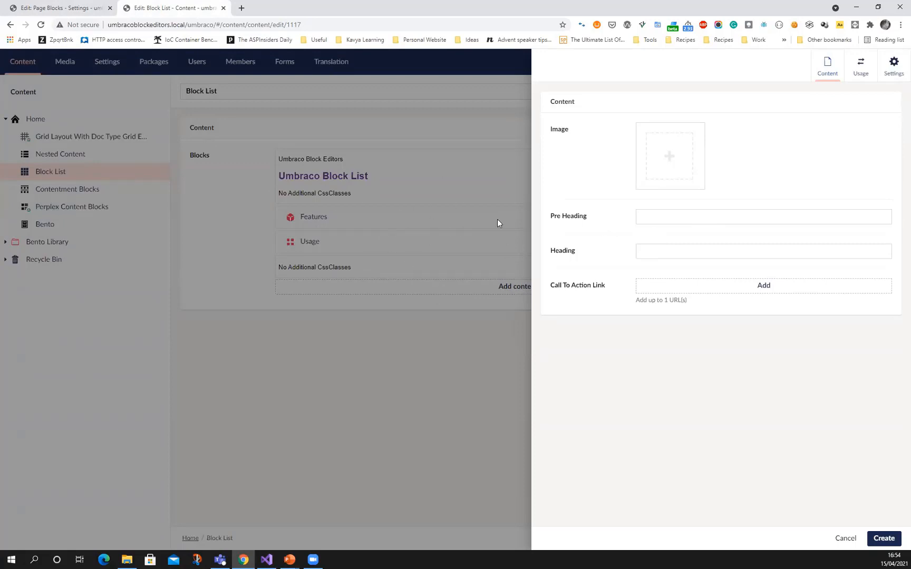
left_click(80, 8)
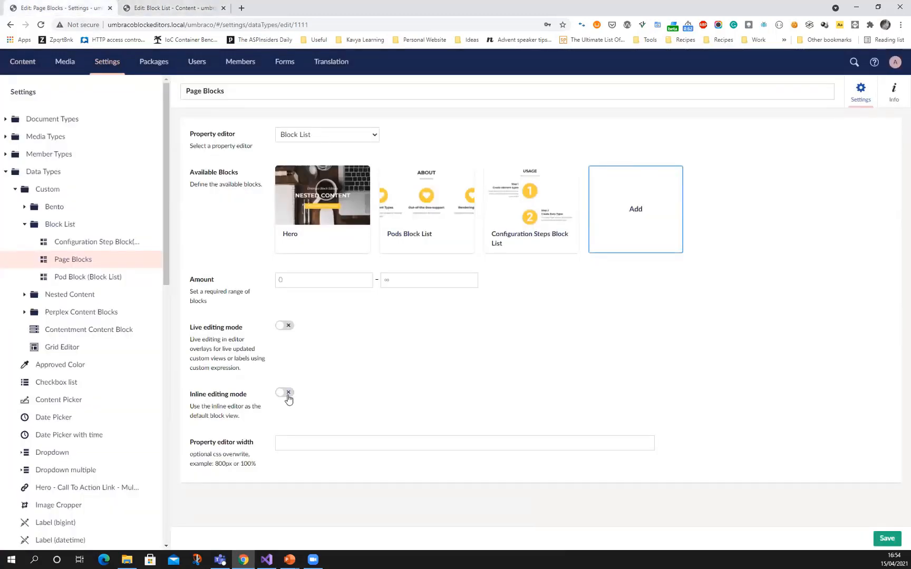
left_click(138, 7)
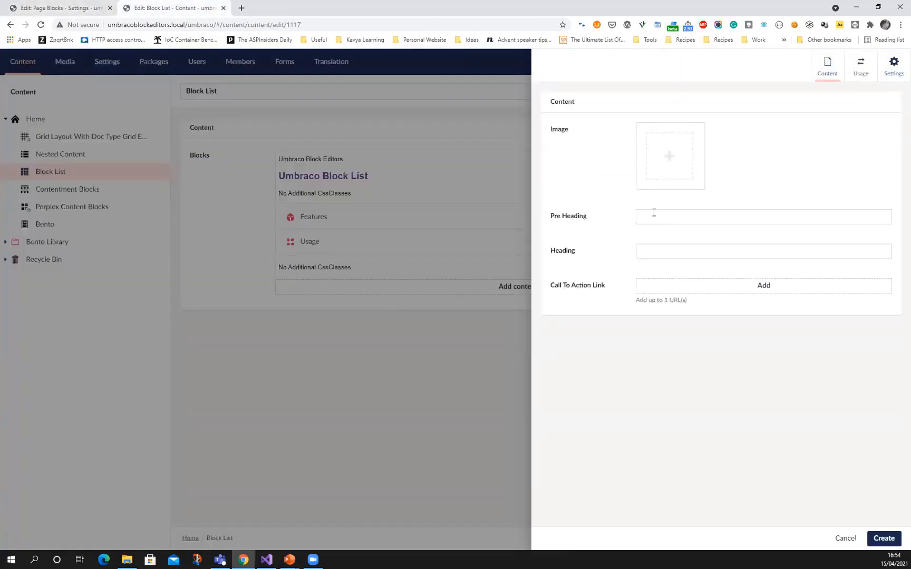
left_click(844, 538)
left_click(555, 329)
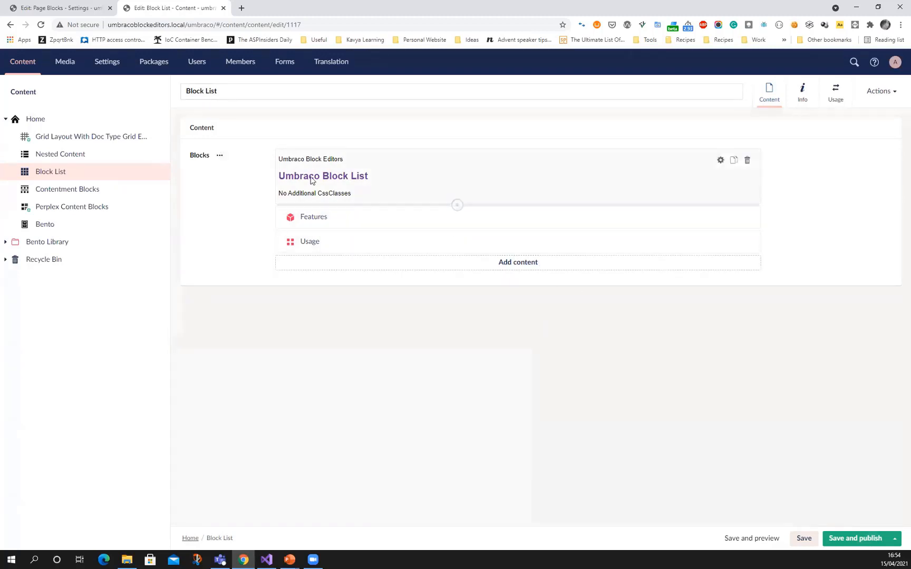
Open the Hero block's configuration in Page Blocks and compare its label and custom view with the Hero item on the Block List page
left_click(62, 8)
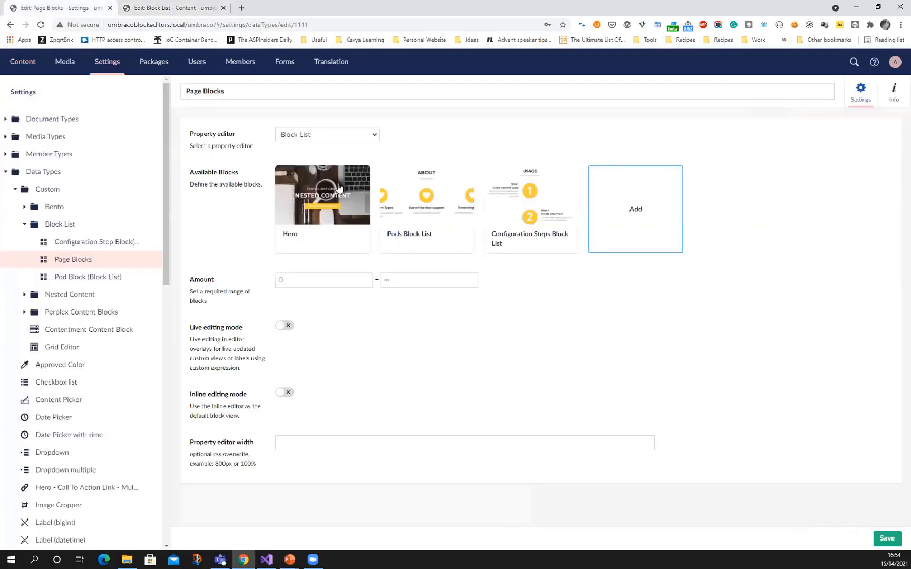
left_click(317, 211)
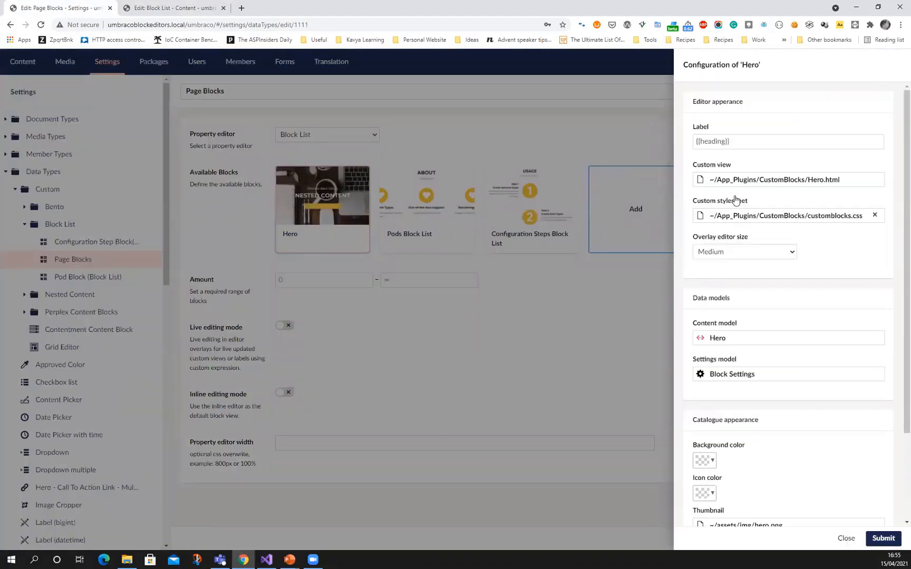
triple_click(729, 142)
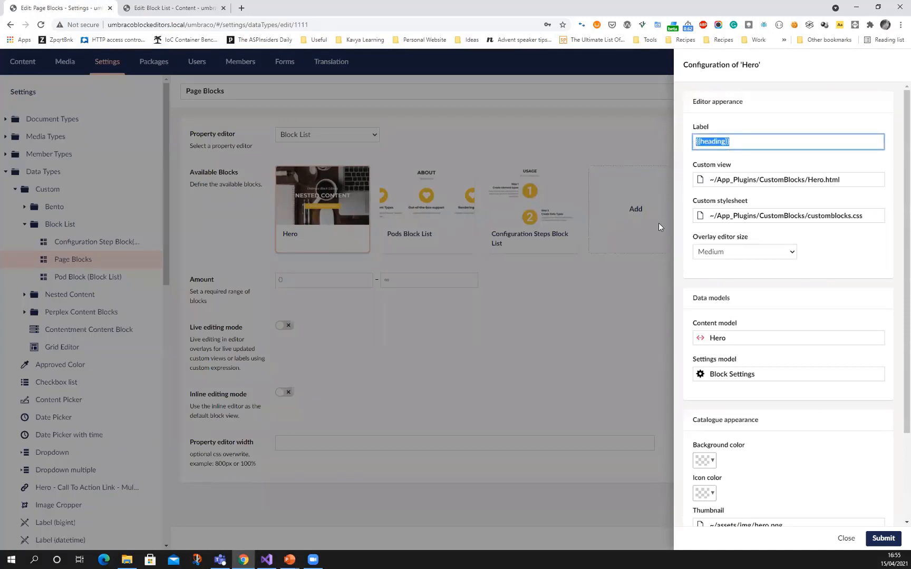
left_click(174, 9)
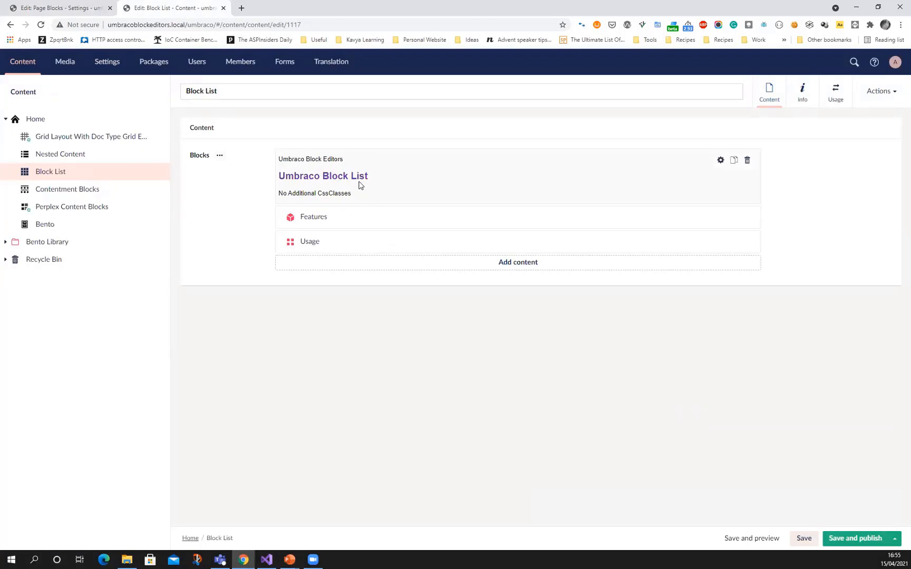
left_click(58, 9)
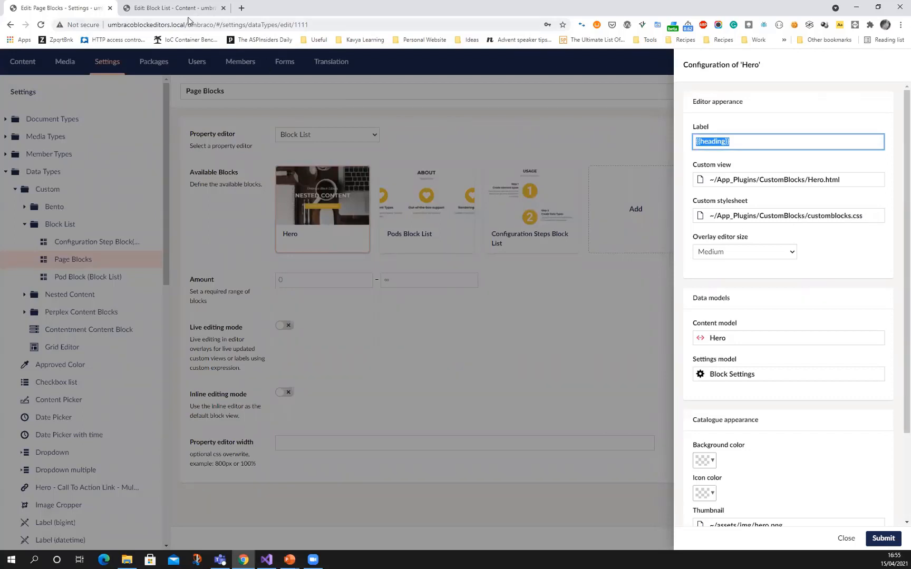
left_click(171, 8)
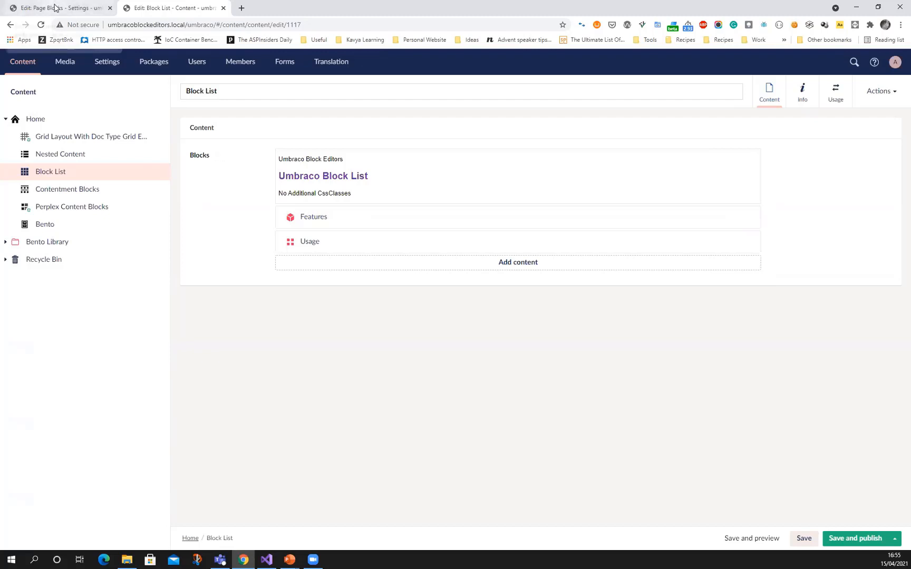
Examine the Hero configuration's data models and catalogue appearance, and open the block catalogue for adding content on the Block List page
left_click(54, 7)
scroll(734, 264, "down", 2)
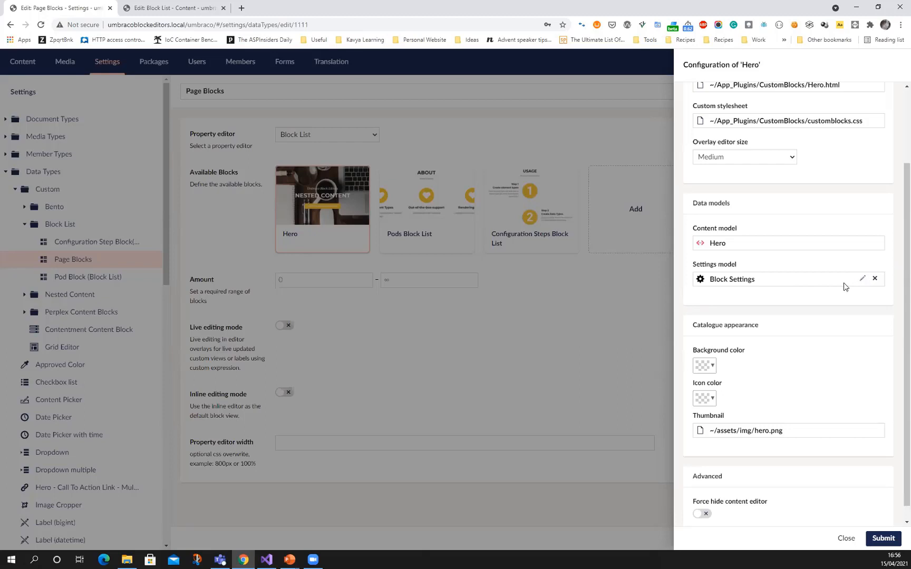
scroll(841, 293, "down", 1)
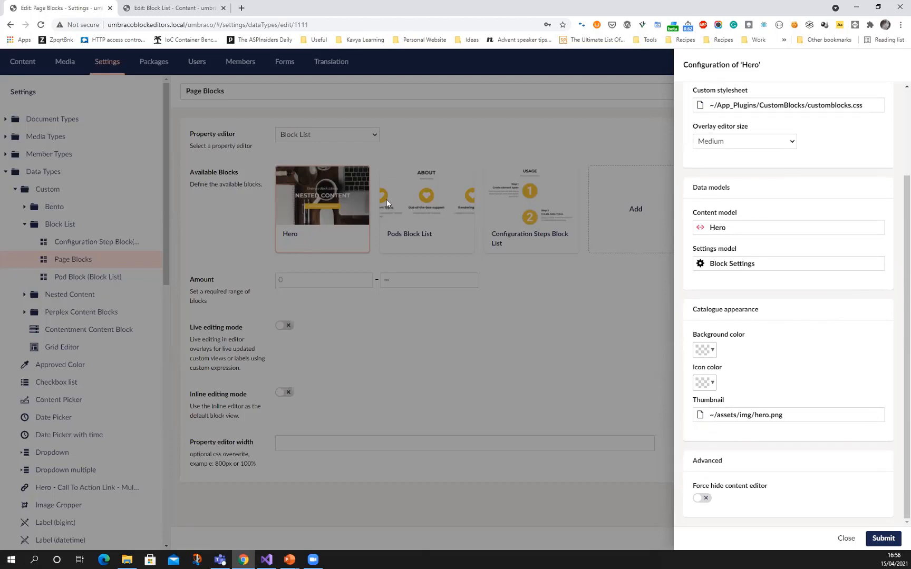
left_click(196, 9)
left_click(459, 262)
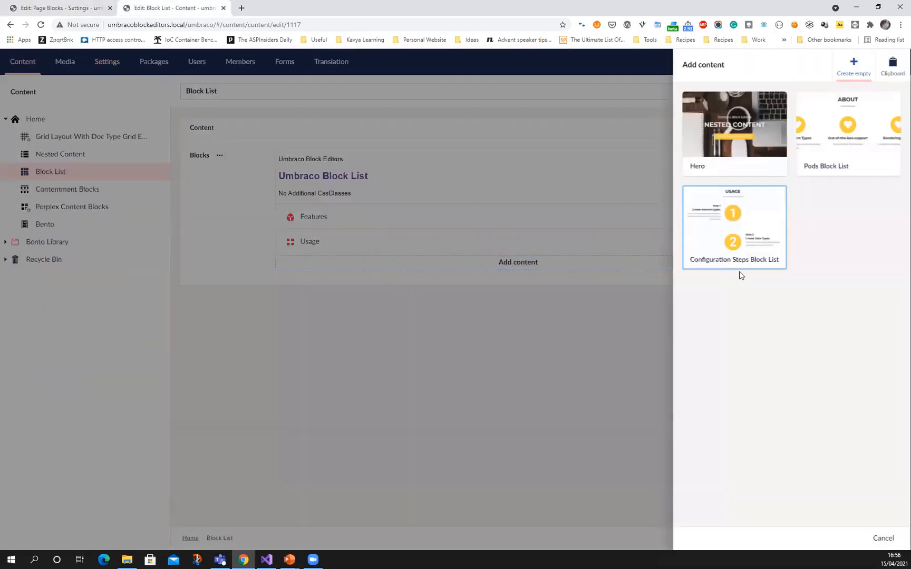
Compare the Hero block's thumbnail configuration with its catalogue entry, and close both the Hero configuration and the block catalogue without changes
left_click(36, 5)
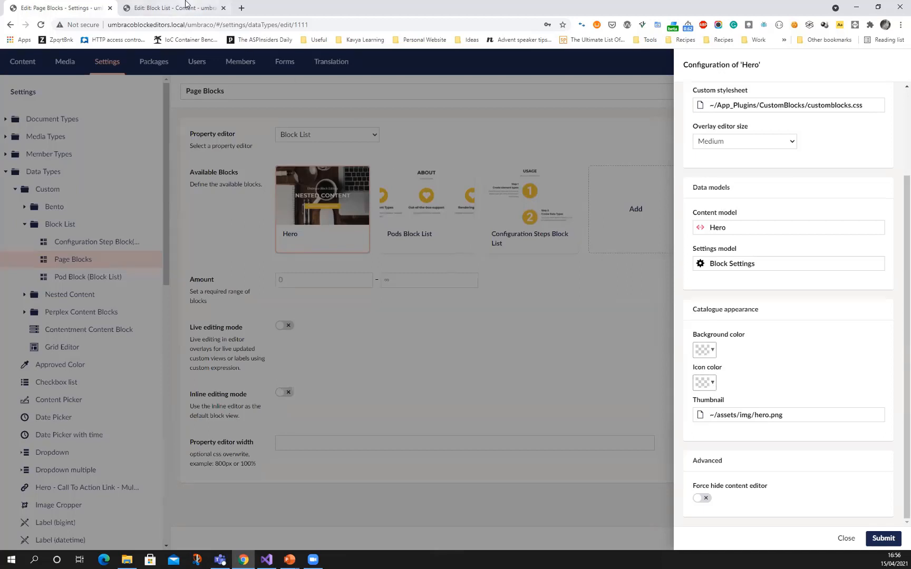
left_click(186, 7)
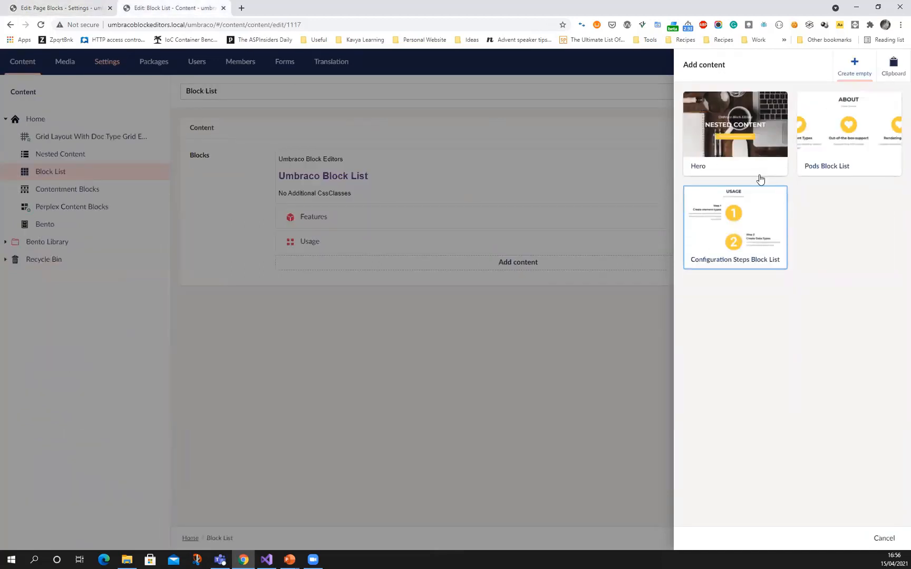
left_click(64, 7)
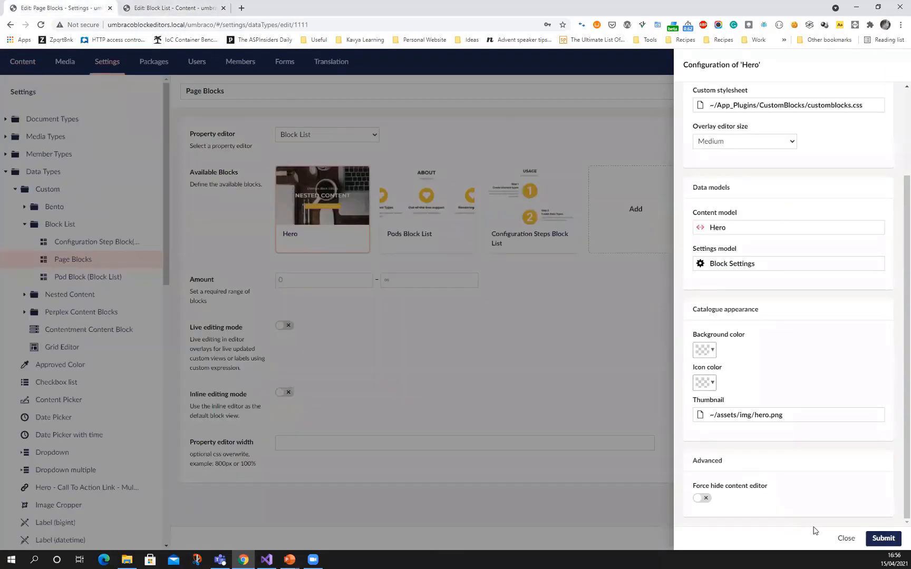
left_click(846, 538)
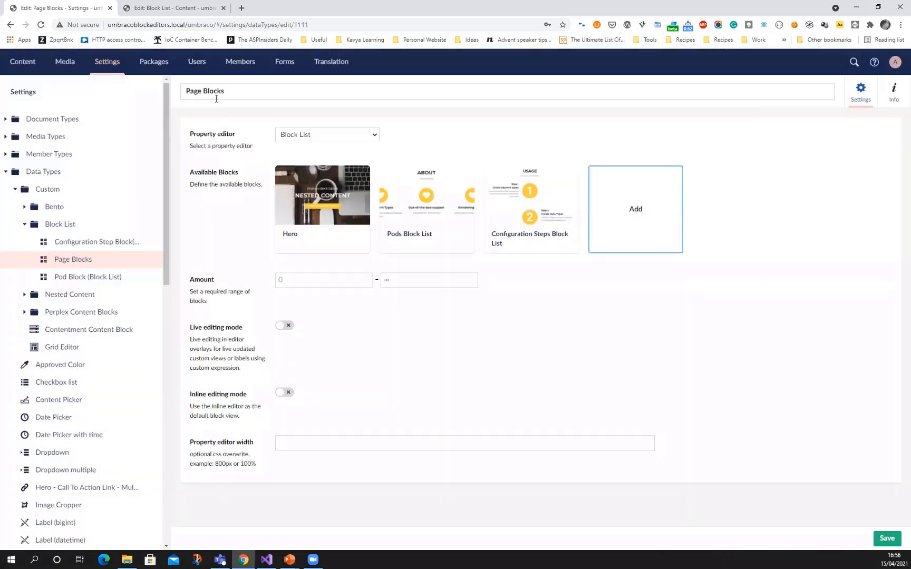
left_click(168, 8)
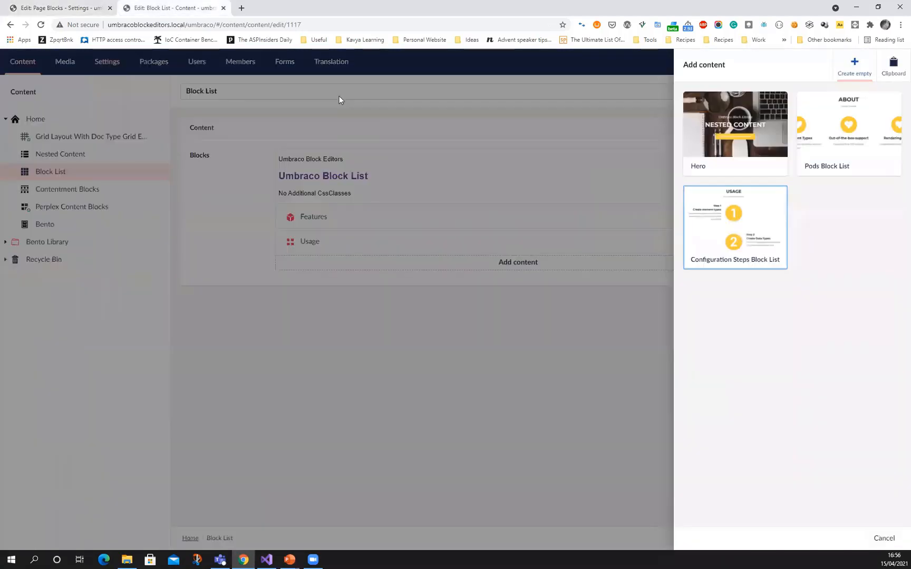
left_click(886, 538)
On the Block List page, review the Blocks property's actions, the Features block's content and the Hero block's settings
left_click(219, 155)
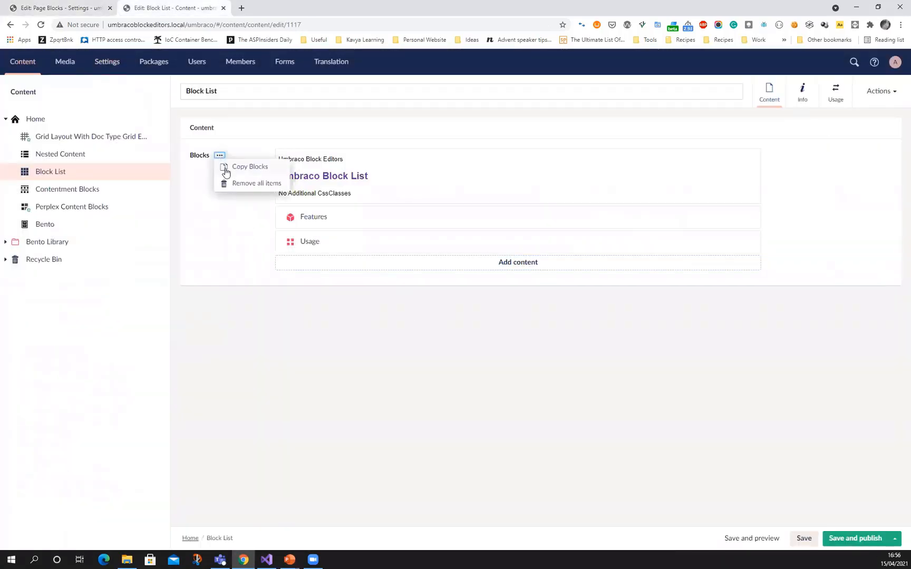
left_click(239, 236)
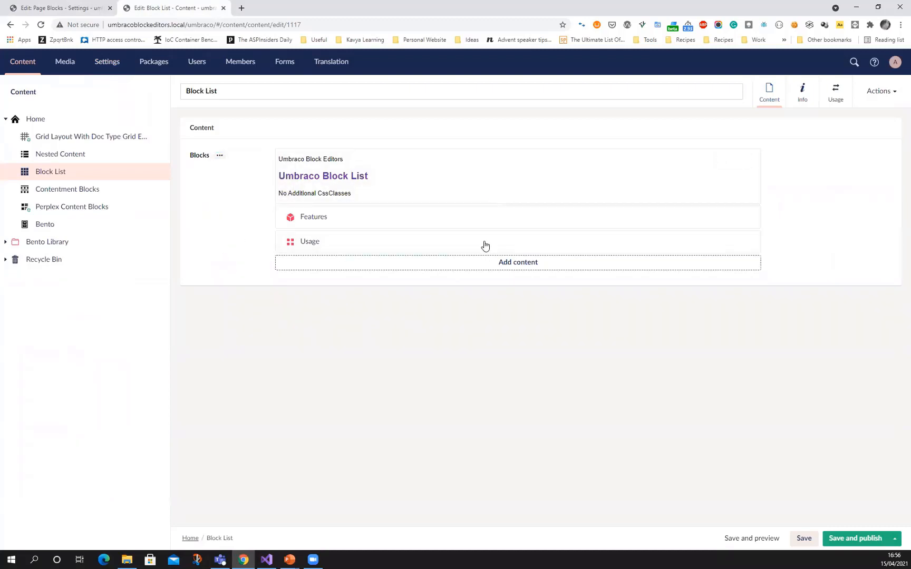
left_click(475, 218)
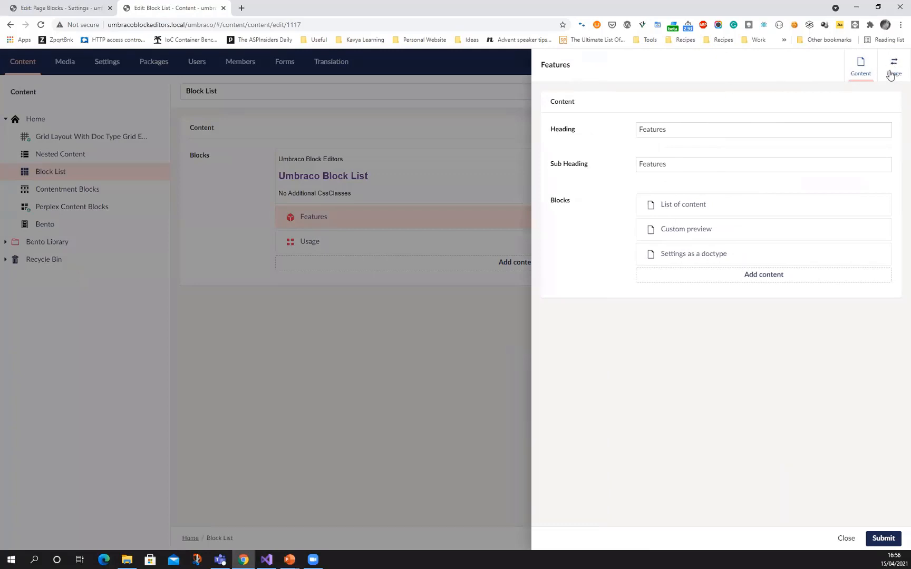
left_click(842, 540)
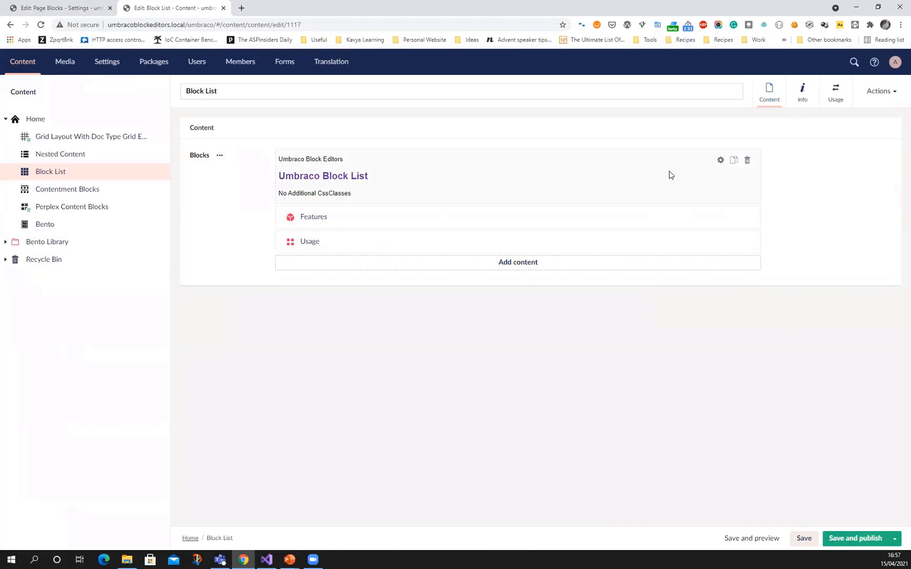
left_click(721, 161)
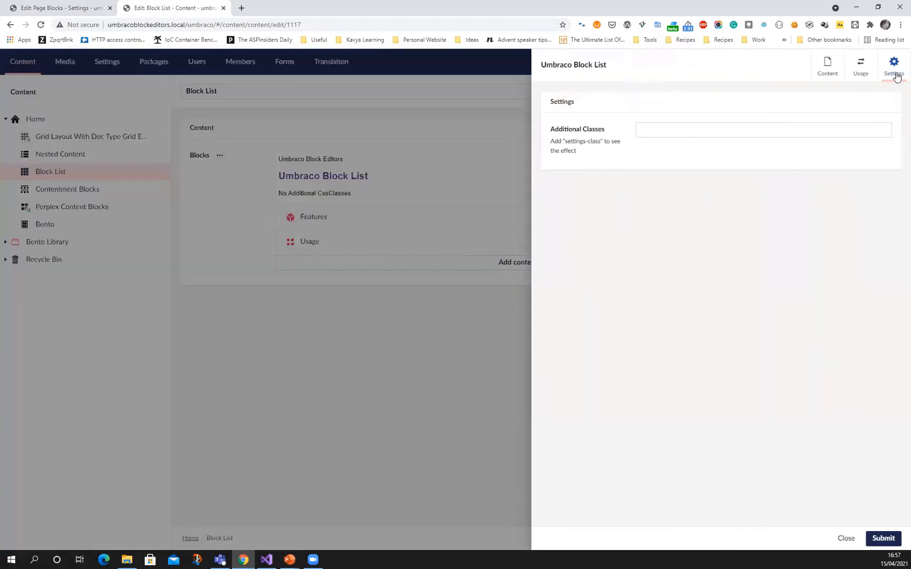
left_click(845, 538)
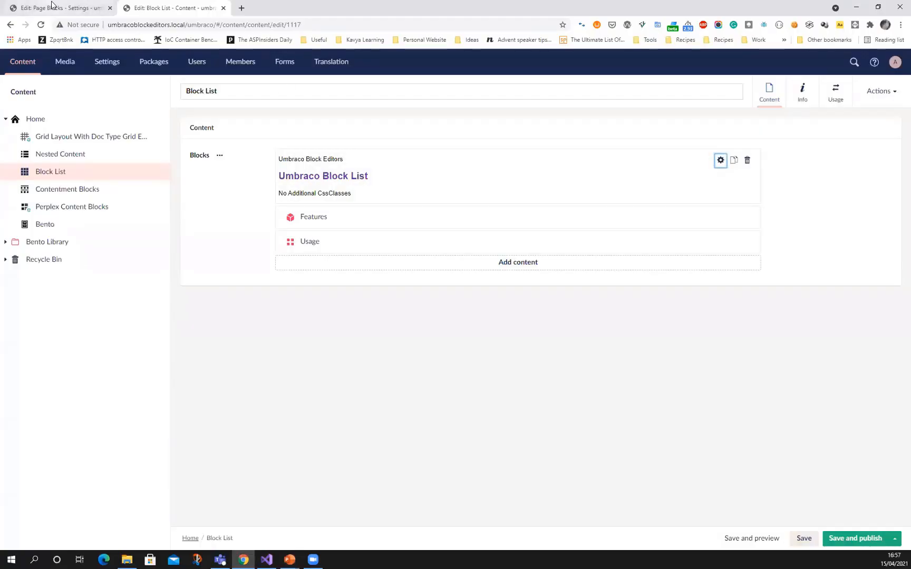
In the settings tab, open the Contentment Content Block data type and check its property editor
left_click(51, 9)
left_click(24, 224)
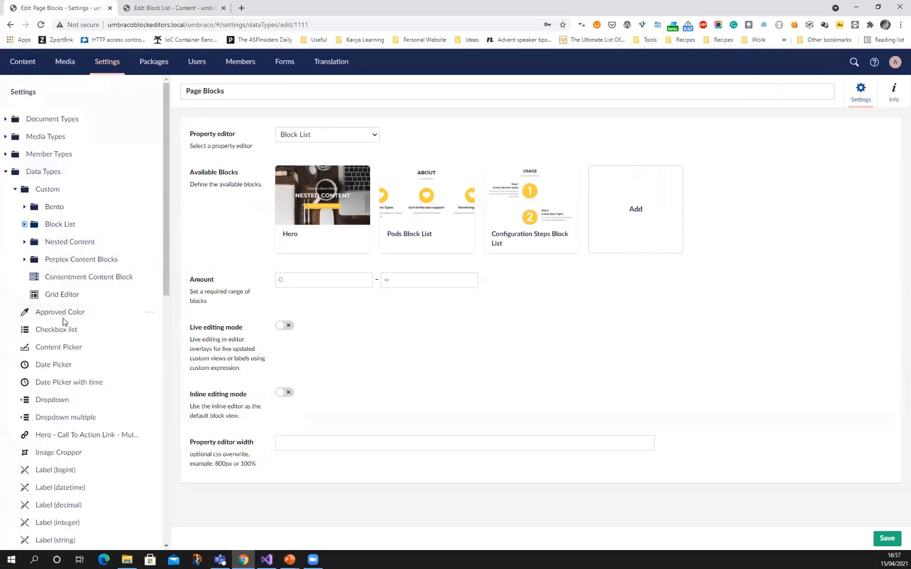
left_click(74, 278)
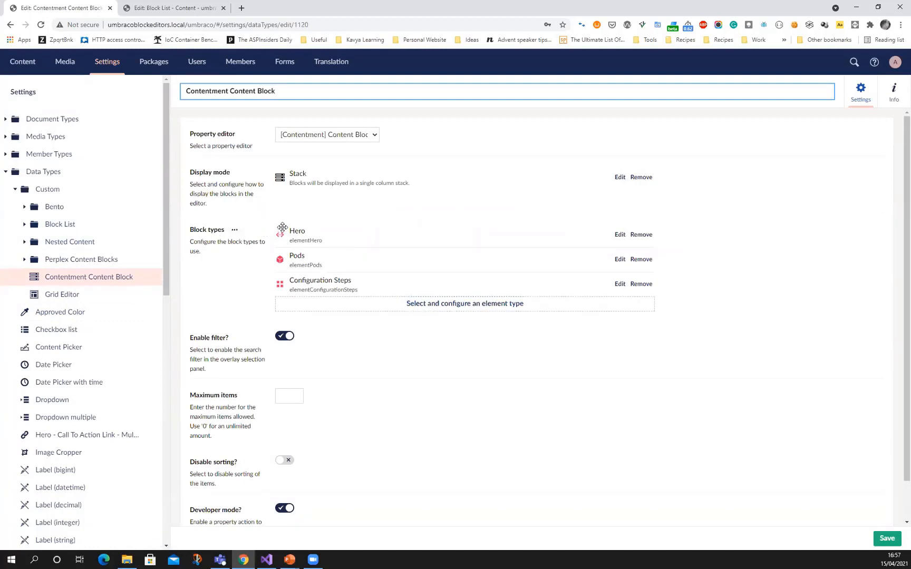
left_click(343, 138)
left_click(344, 138)
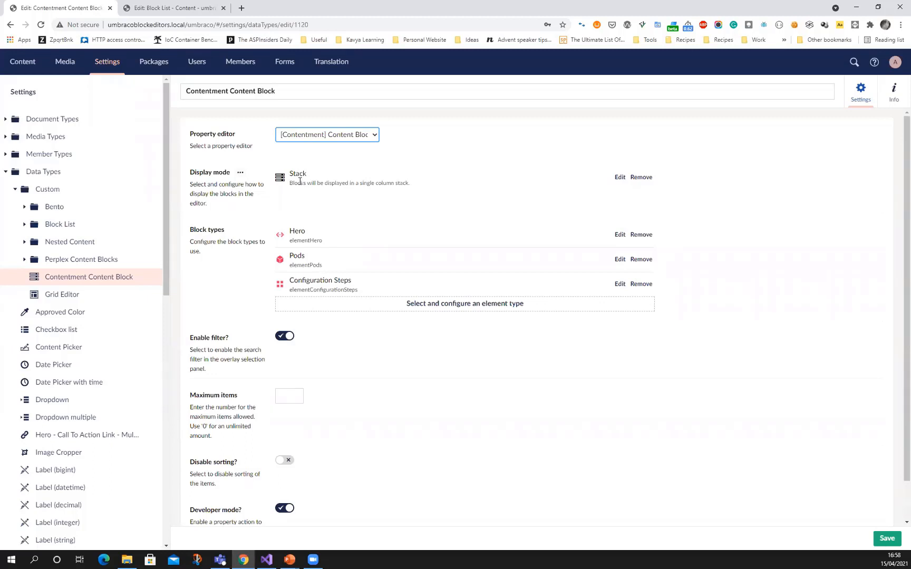
In the content tab, open the Contentment Blocks page, discarding the unsaved changes on the Block List page
left_click(147, 7)
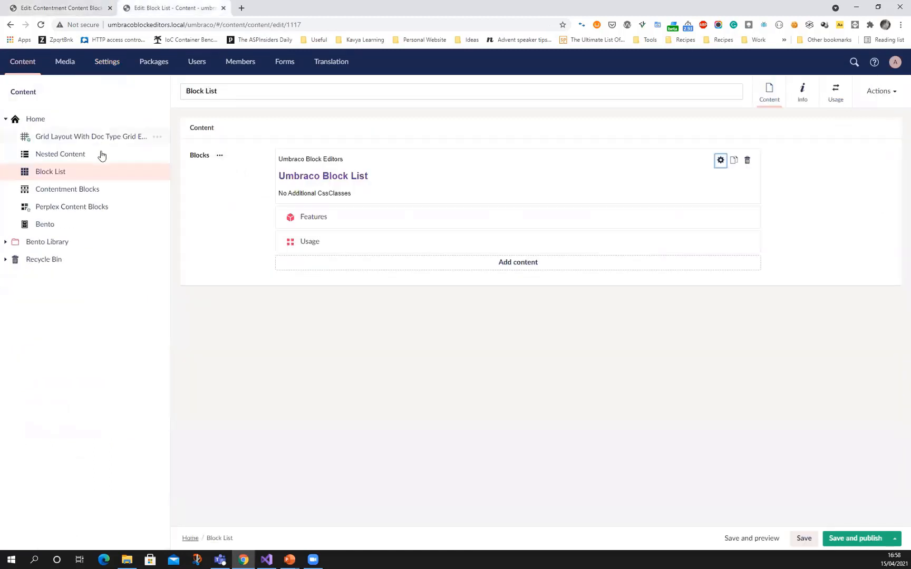
left_click(75, 194)
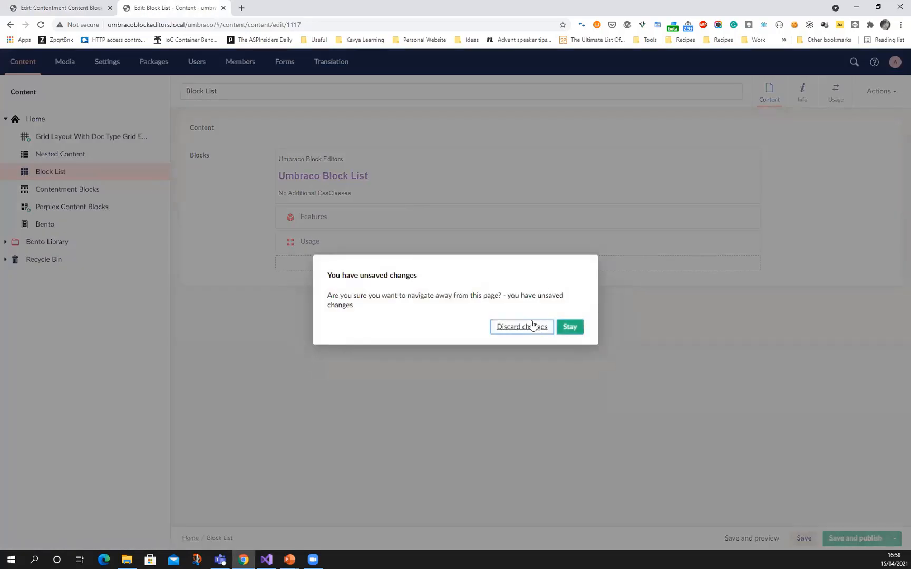
left_click(530, 326)
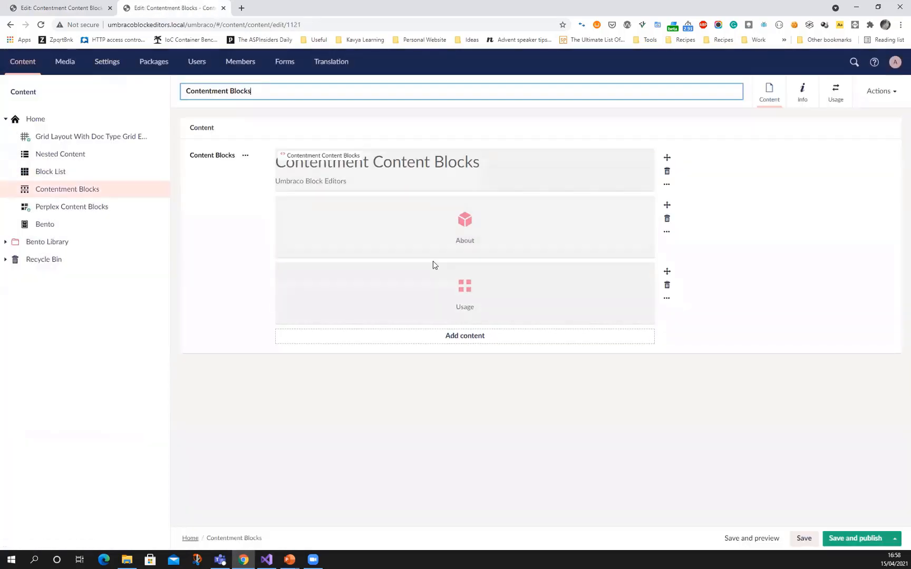
Review the Contentment Content Block options through developer mode, and view the raw value of Content Blocks on the Contentment Blocks page
left_click(69, 9)
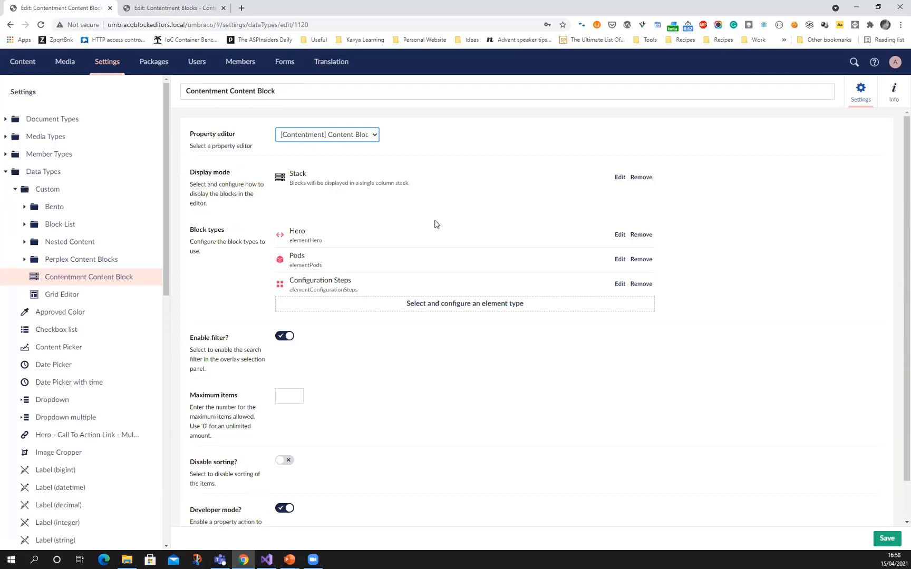
scroll(264, 389, "down", 1)
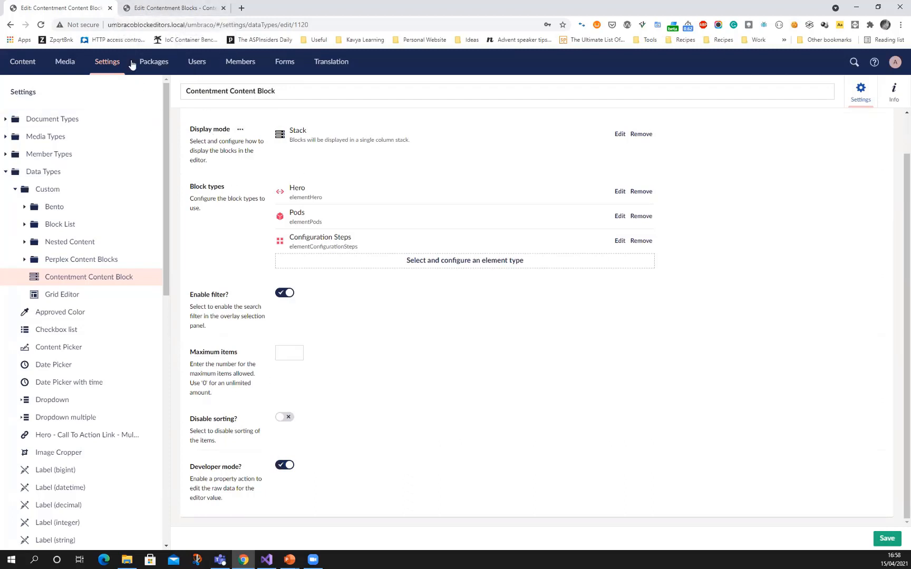
left_click(159, 9)
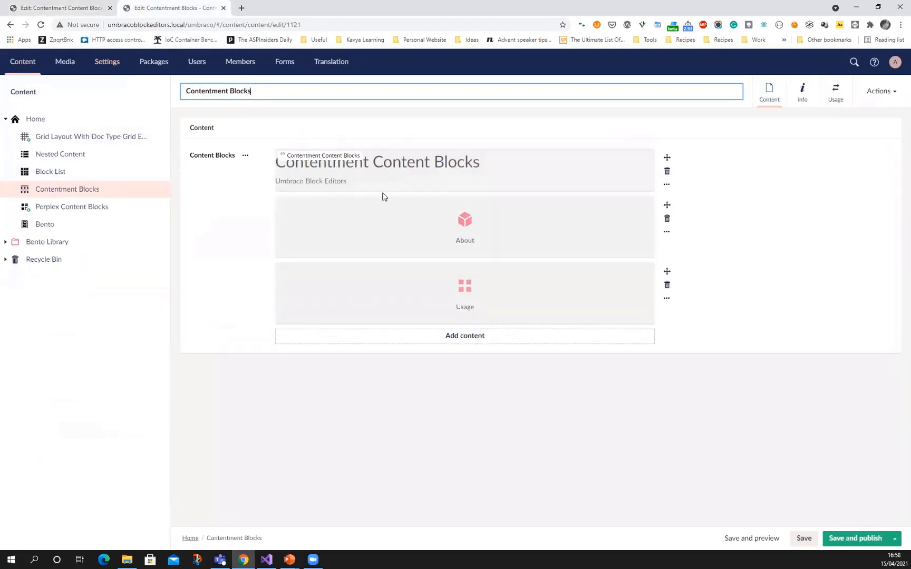
left_click(246, 156)
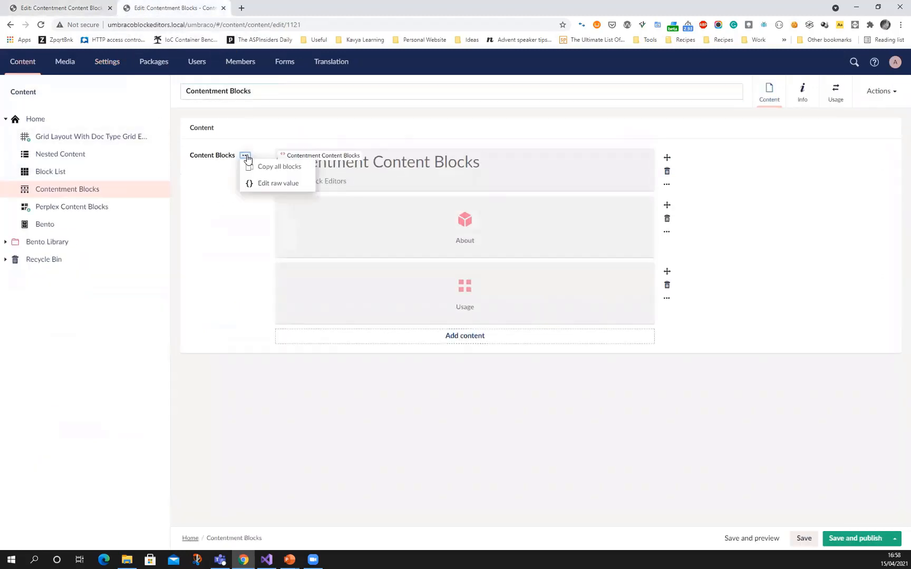
left_click(262, 183)
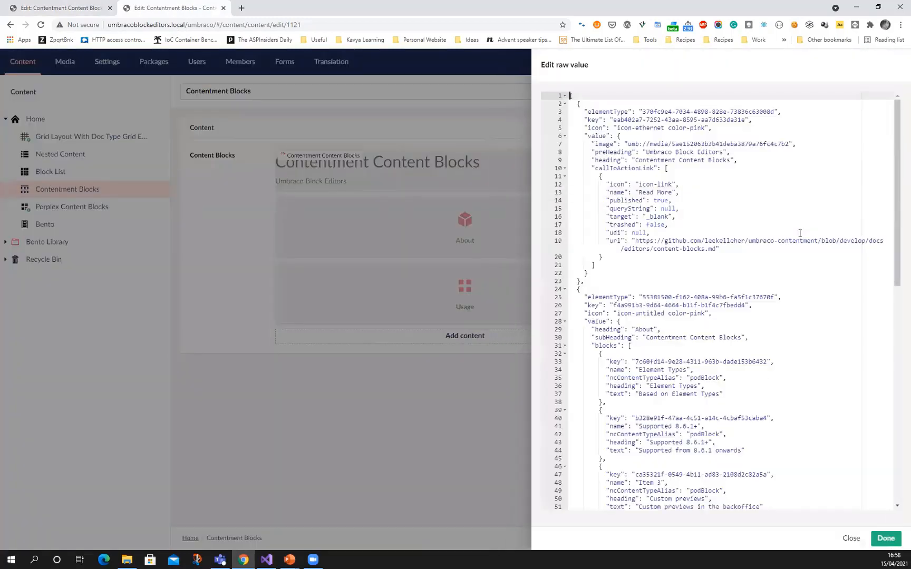
left_click(851, 538)
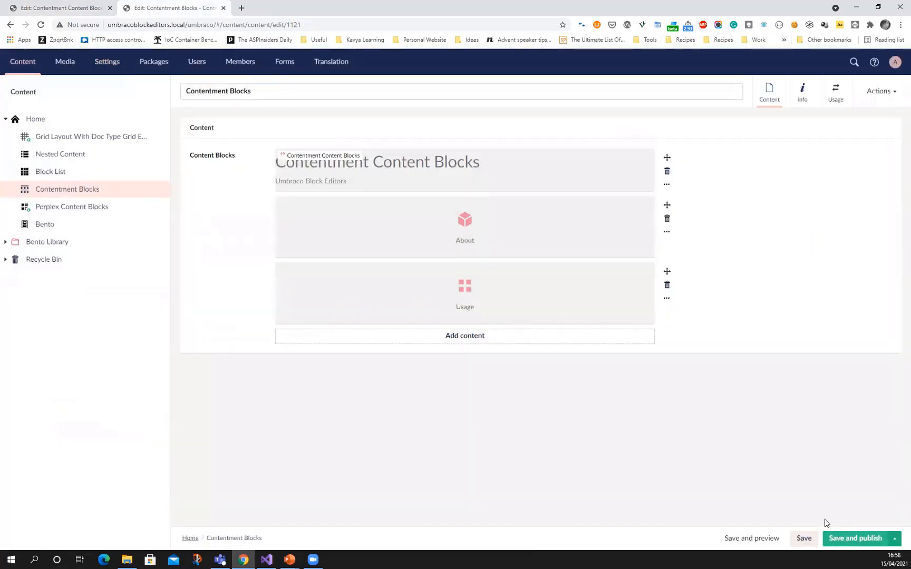
Examine the actions offered for the Content Blocks property and for the individual Hero and Usage blocks
left_click(245, 156)
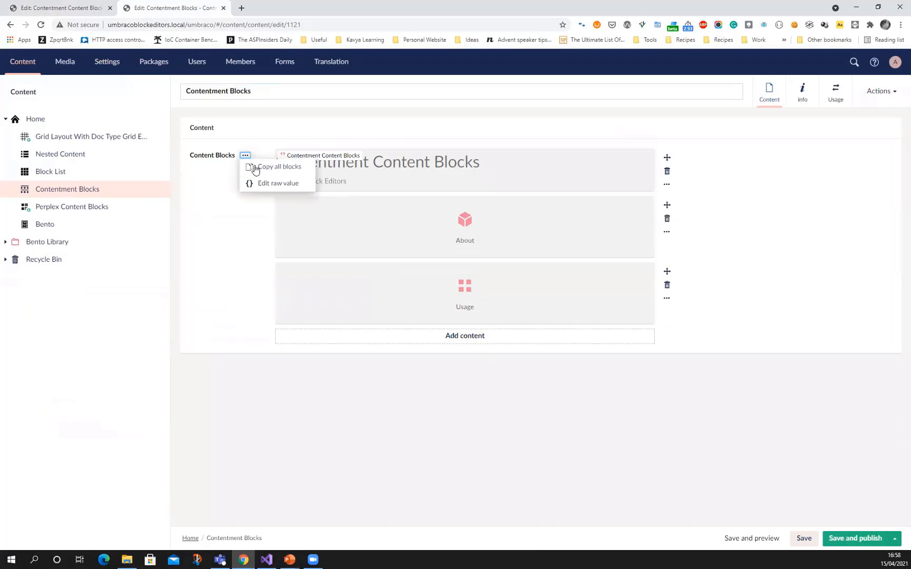
left_click(666, 184)
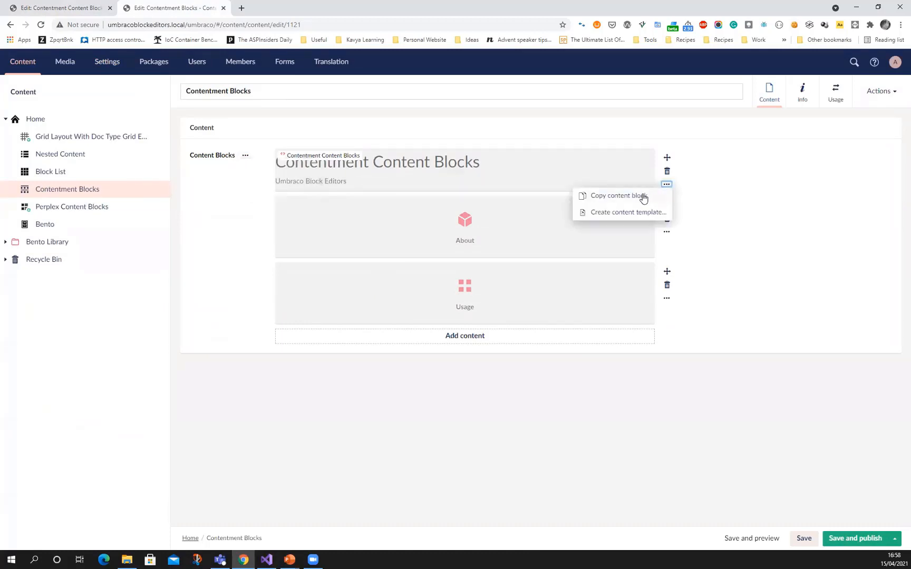
left_click(762, 216)
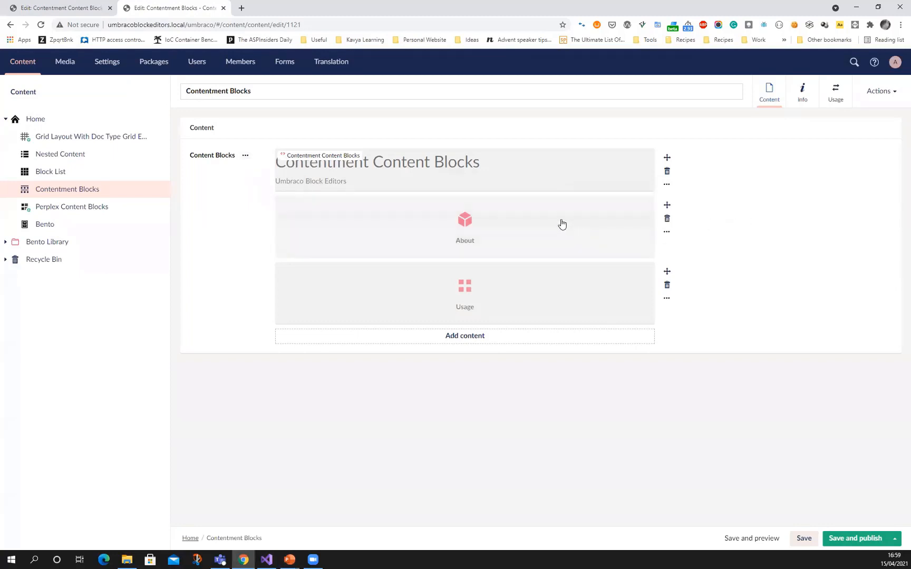
left_click(666, 298)
left_click(639, 316)
Open the Perplex Content Blocks content page and switch its Smart Preview to the mobile view
left_click(67, 211)
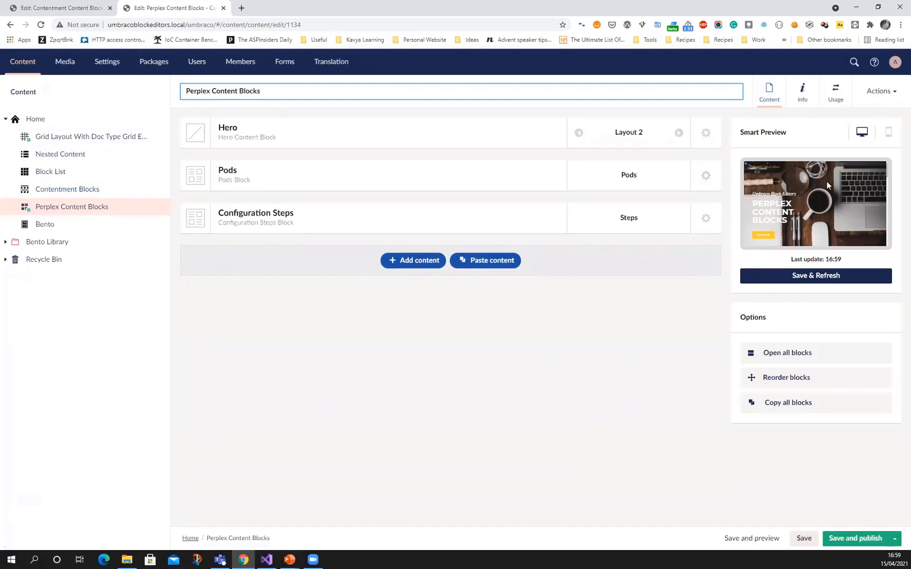
left_click(888, 134)
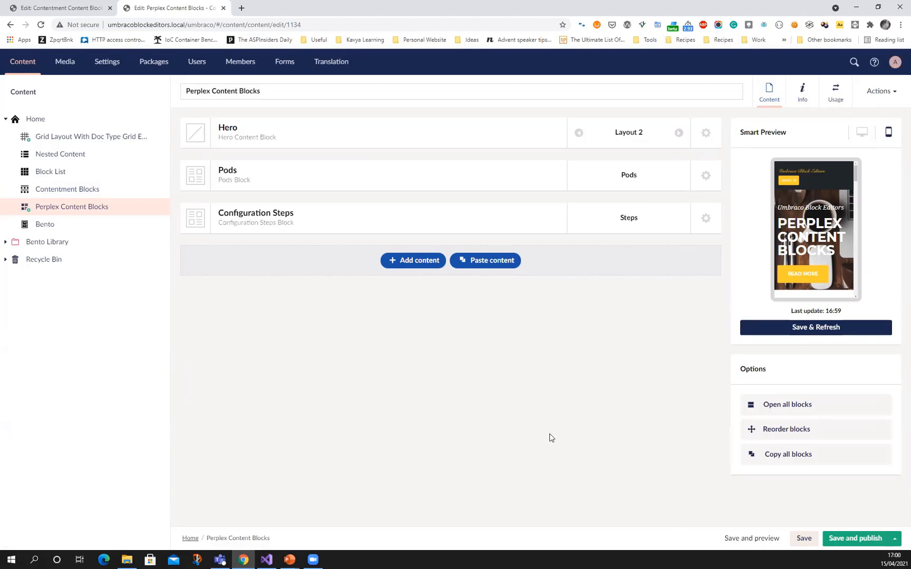
Open the Content Block Hero data type in the Perplex Content Blocks folder and check its minimum and maximum items
left_click(72, 9)
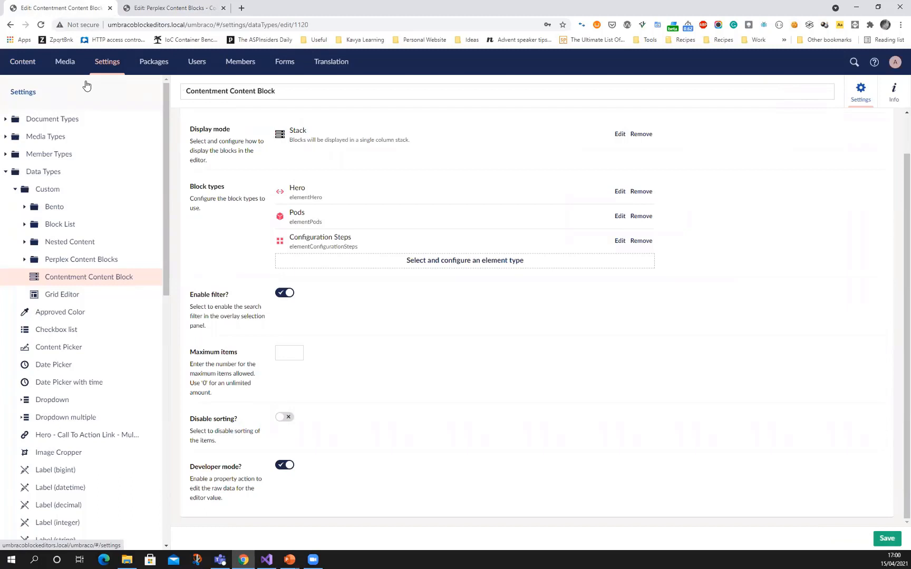
left_click(24, 260)
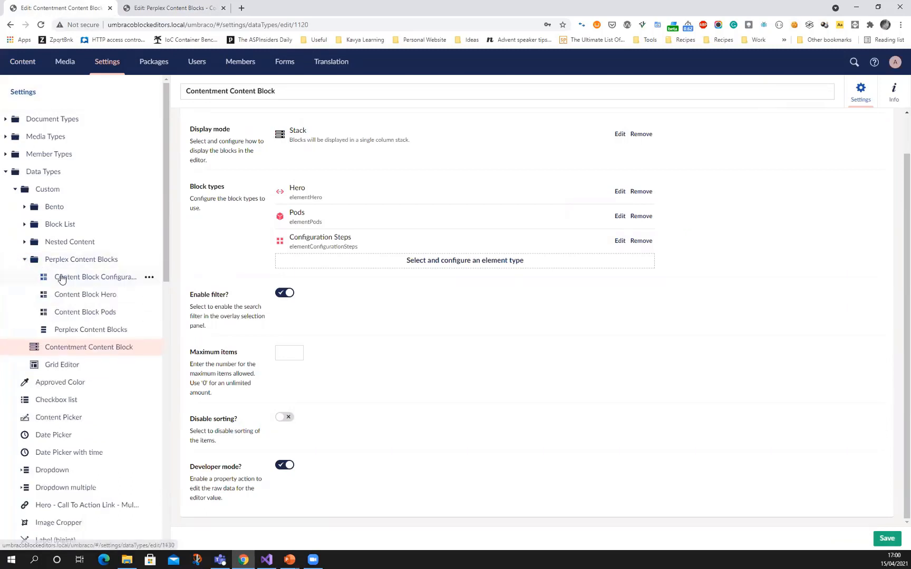
left_click(75, 295)
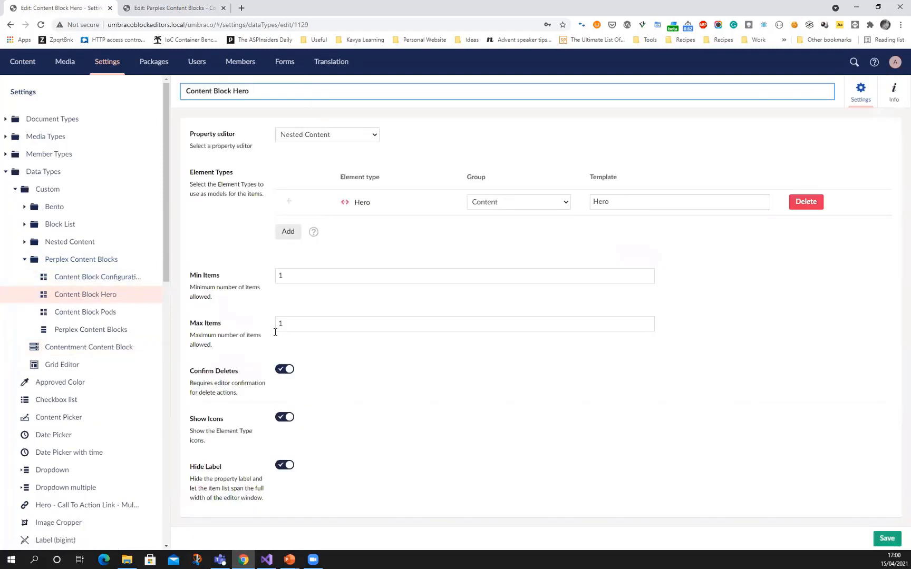
left_click(287, 276)
left_click_drag(291, 324, 271, 326)
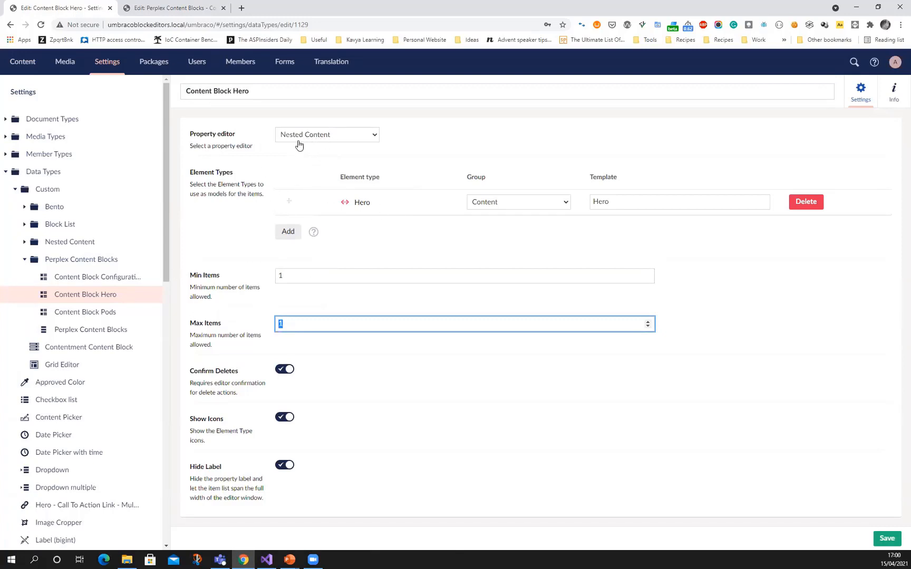
Open the Perplex Content Blocks data type and compare its settings with the Perplex Content Blocks content page
left_click(90, 330)
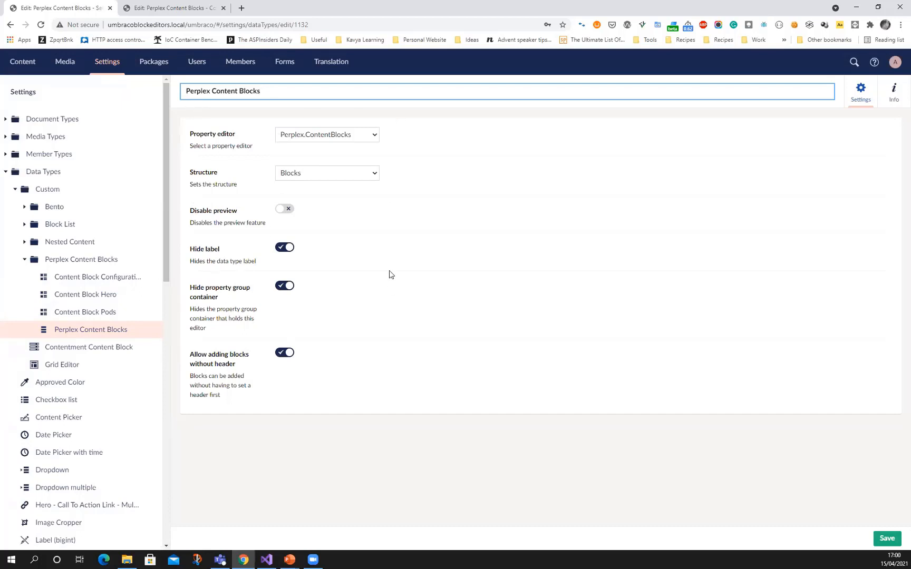
left_click(182, 8)
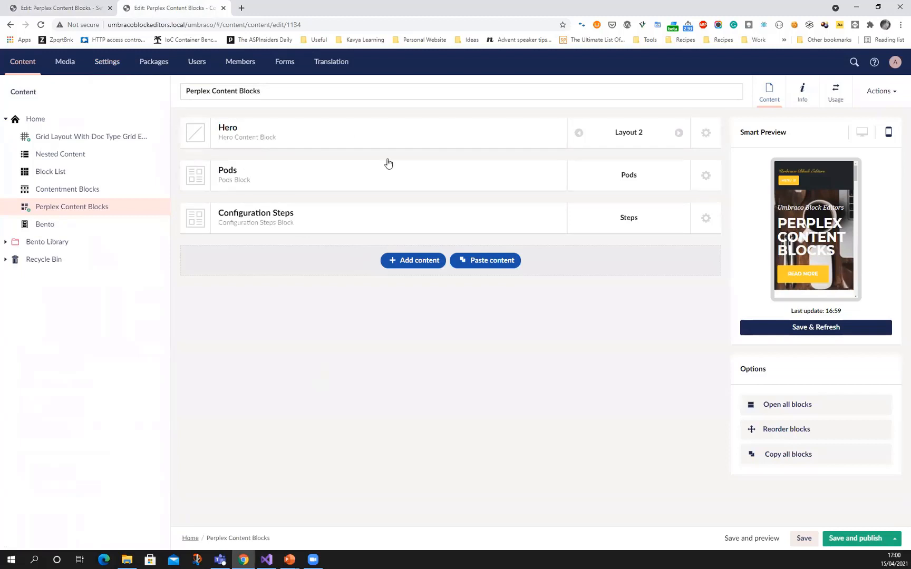
left_click(58, 8)
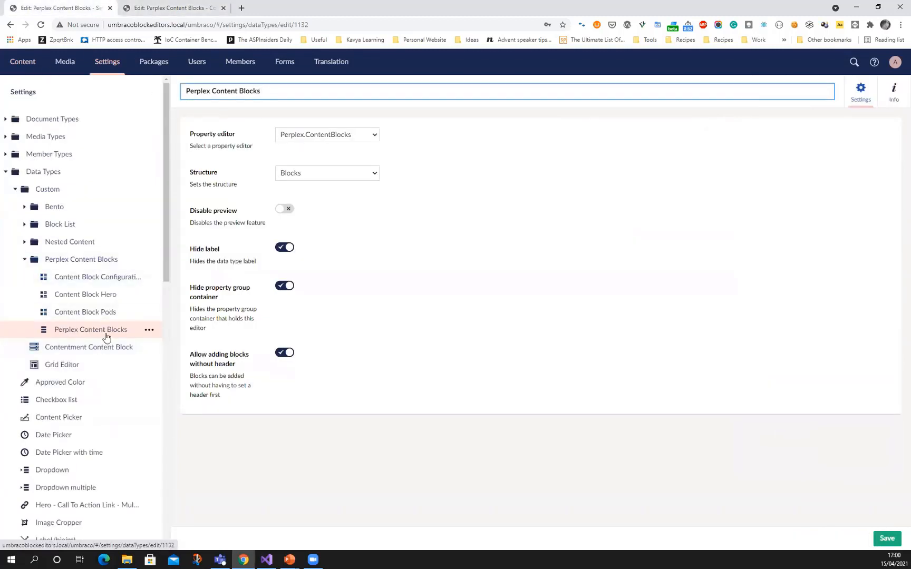
Open the Content Block Hero data type's info and highlight its GUID
left_click(91, 279)
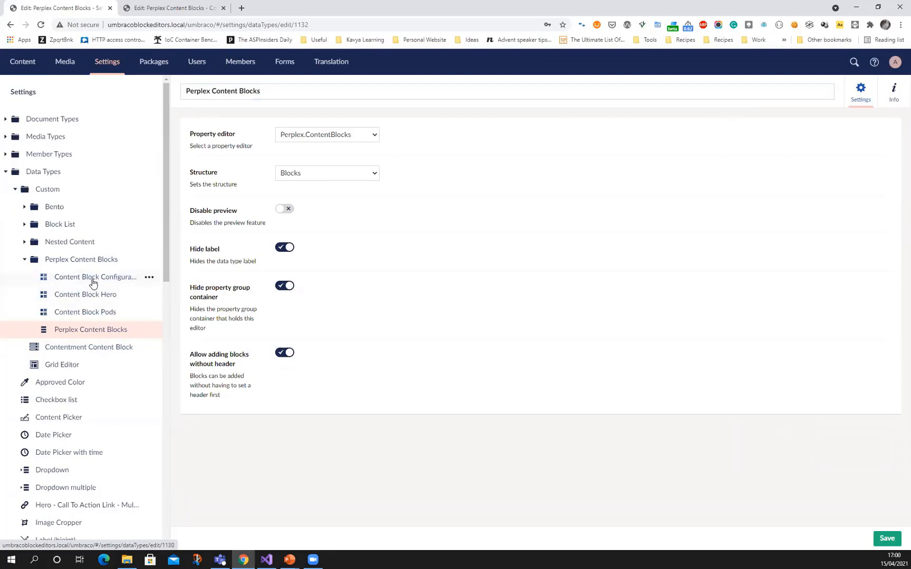
left_click(100, 299)
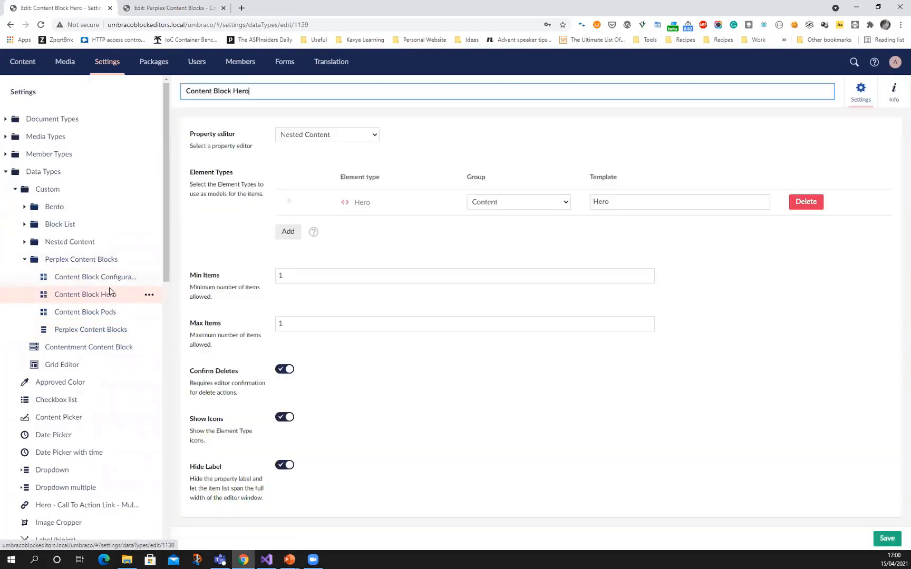
left_click(893, 93)
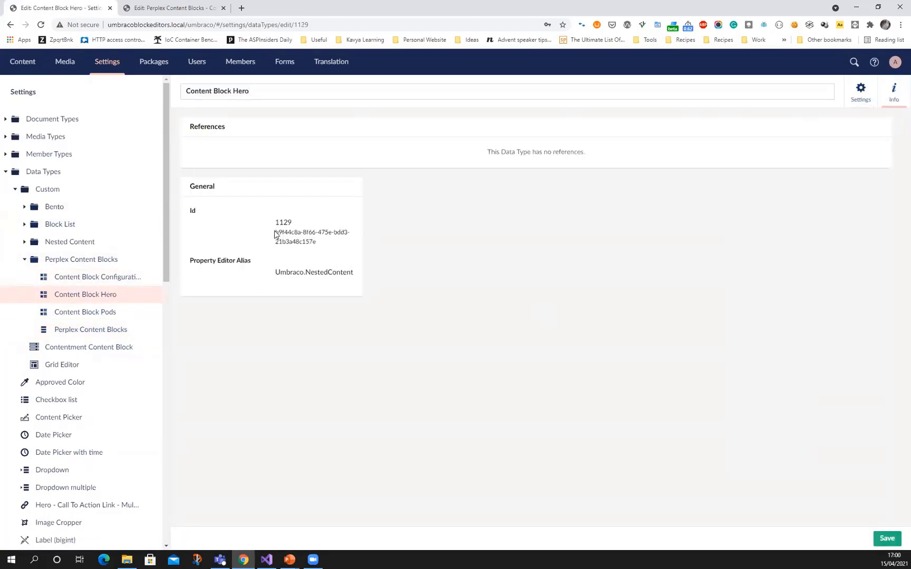
left_click_drag(273, 231, 316, 246)
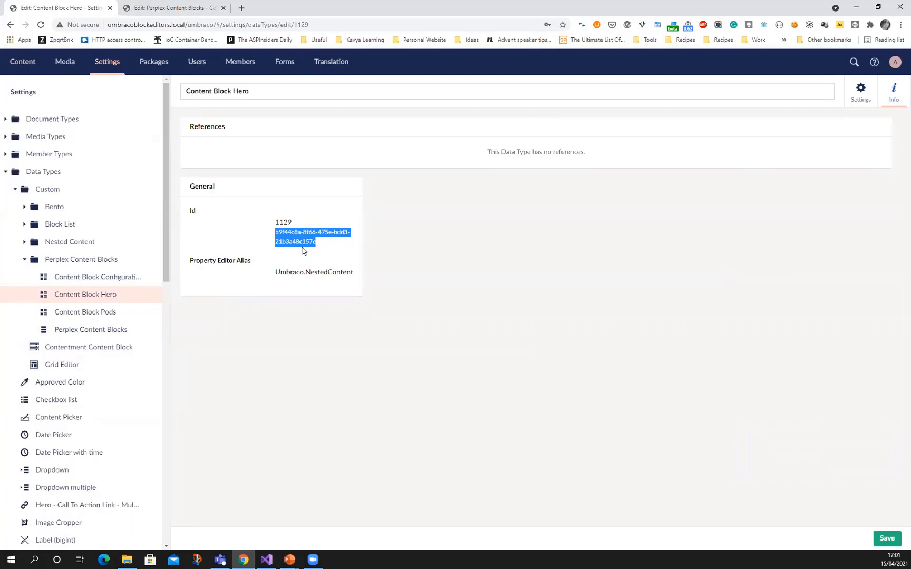
Switch to Visual Studio, open PerplexContentBlocksComponent.cs and highlight the ContentBlockDefinition and IContentBlockDefinitionRepository types
left_click(267, 559)
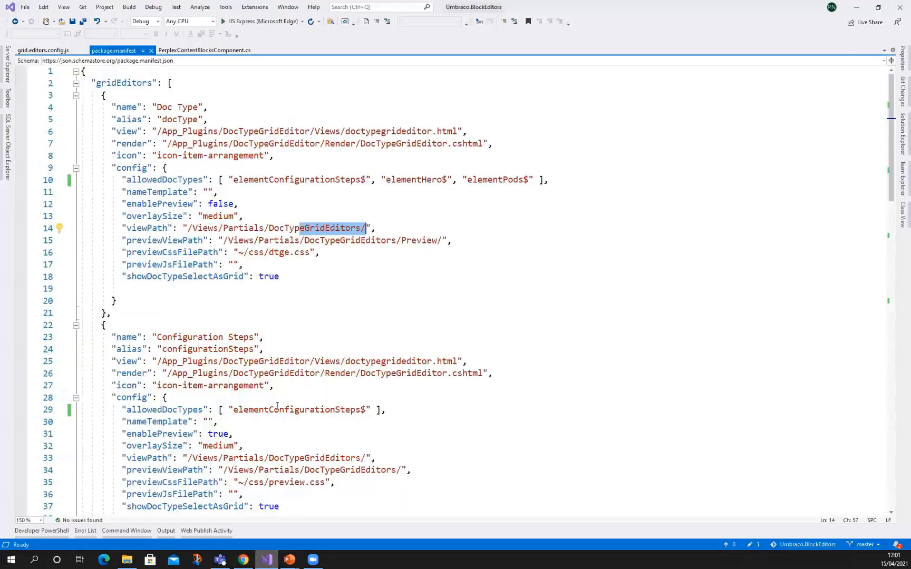
left_click(202, 50)
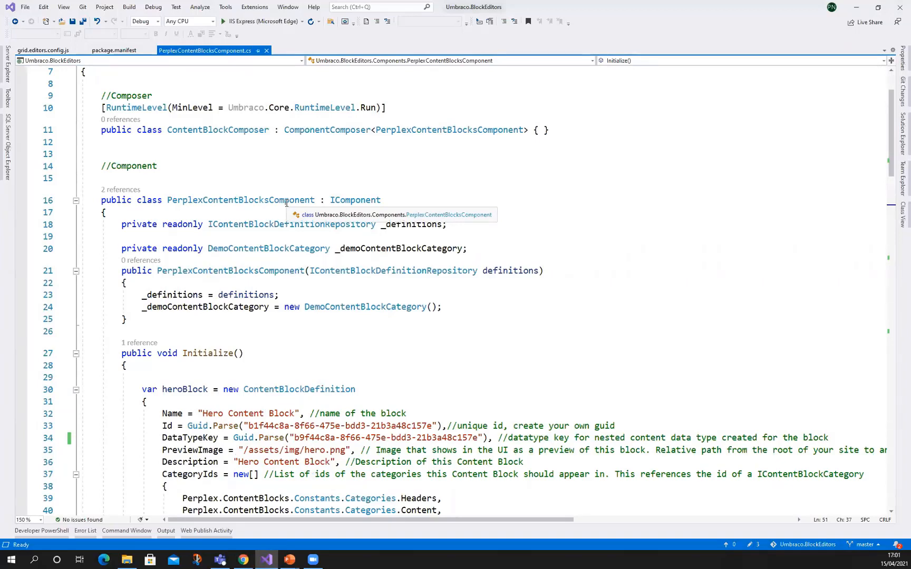
double_click(277, 387)
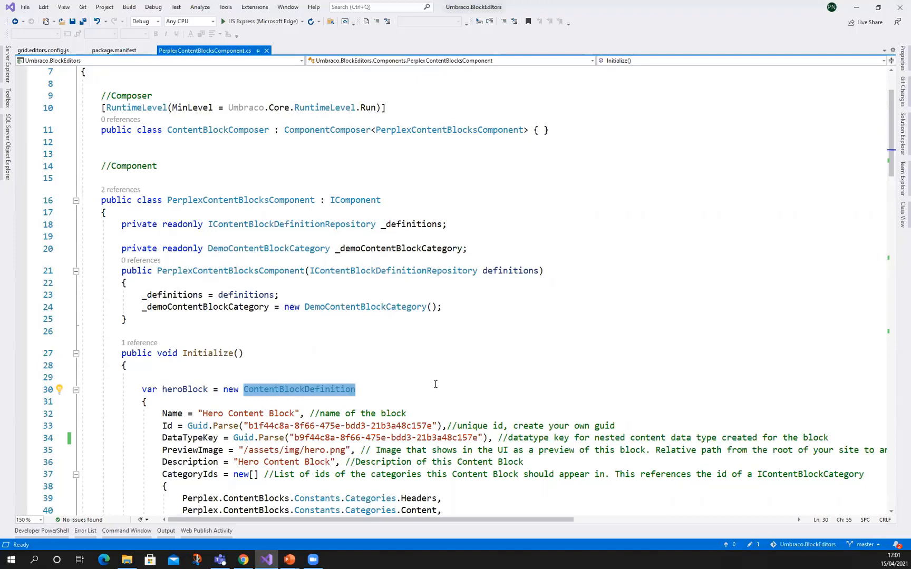
double_click(262, 225)
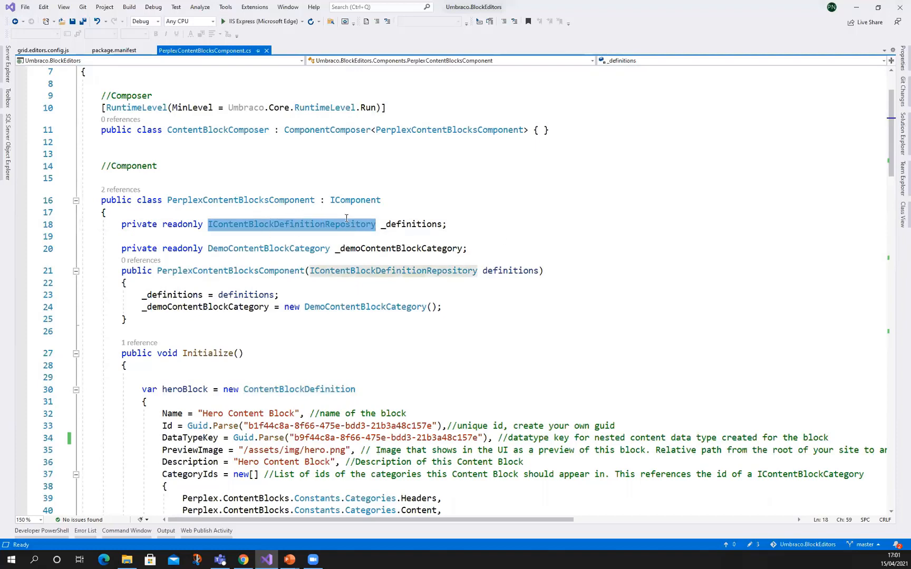
Examine the Name, Id, DataTypeKey and PreviewImage properties in the heroBlock content block definition
scroll(346, 232, "down", 4)
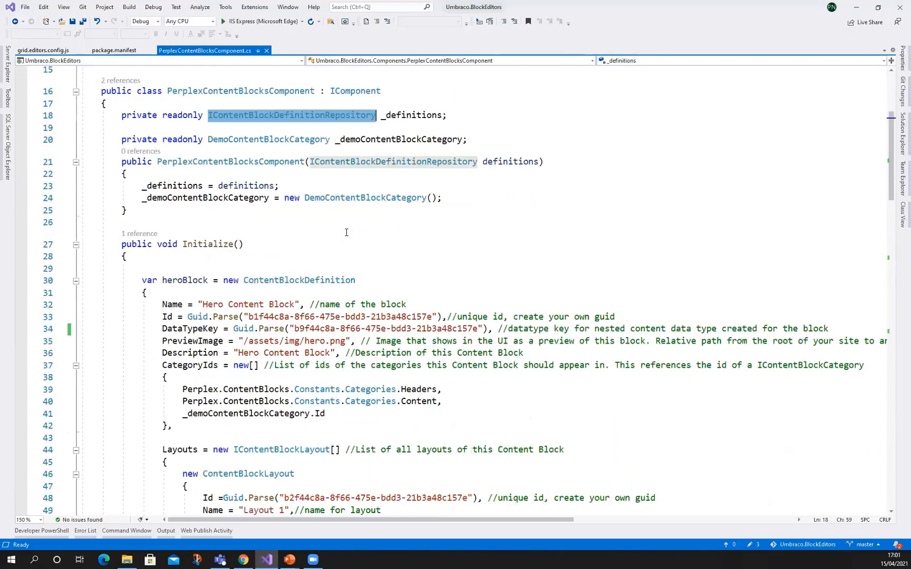
double_click(293, 244)
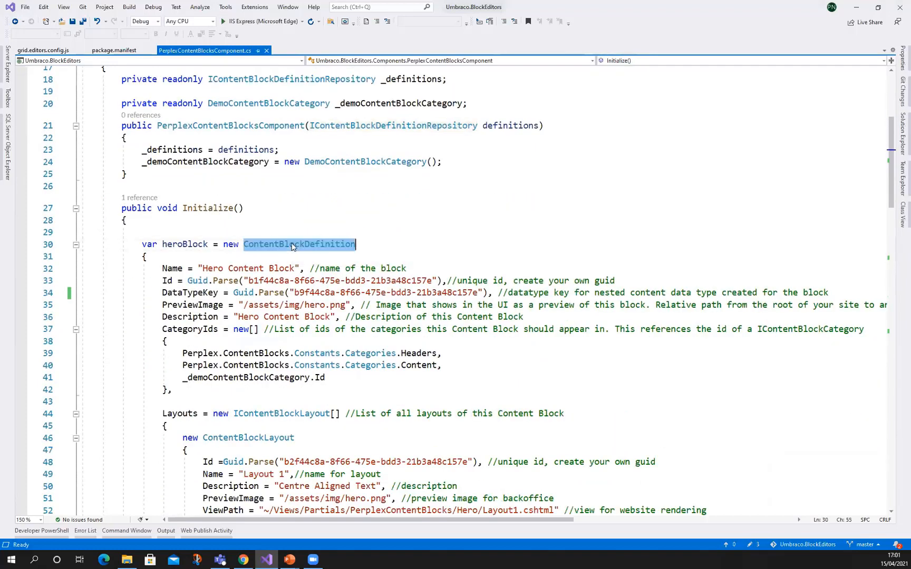
scroll(377, 249, "down", 1)
scroll(378, 249, "down", 1)
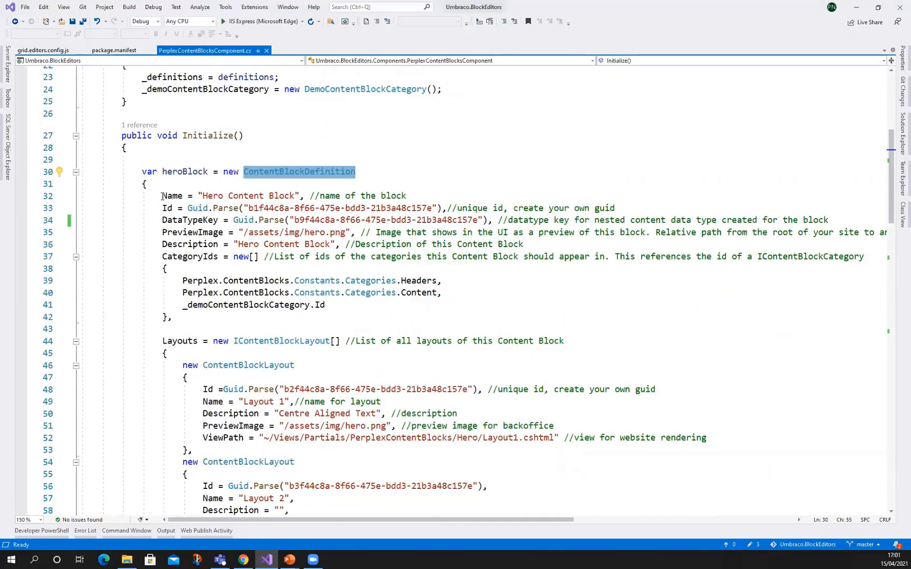
left_click_drag(163, 196, 244, 208)
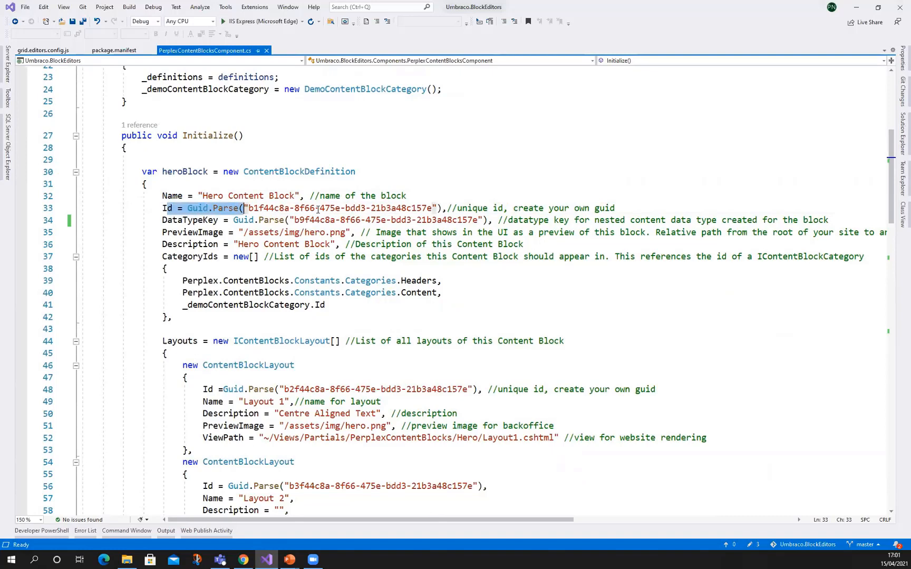
double_click(377, 209)
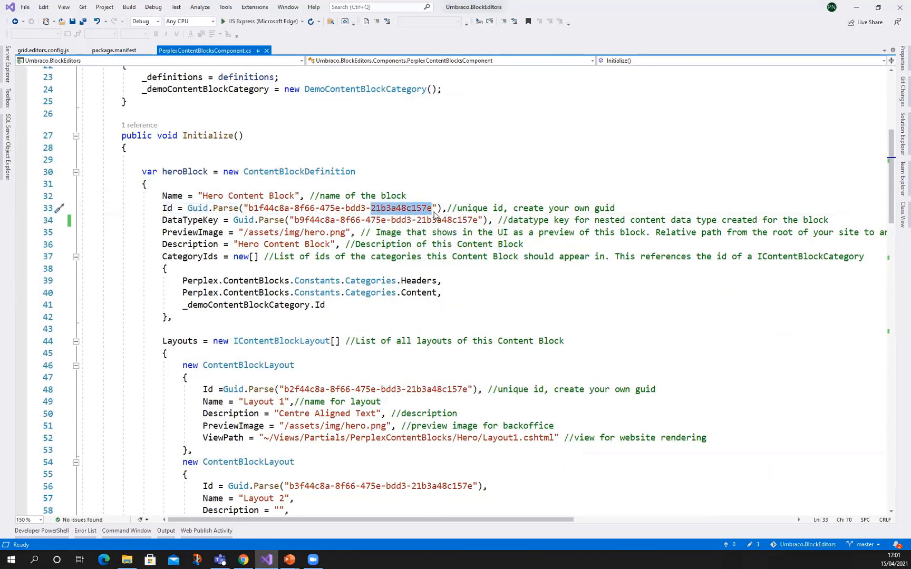
scroll(408, 216, "down", 1)
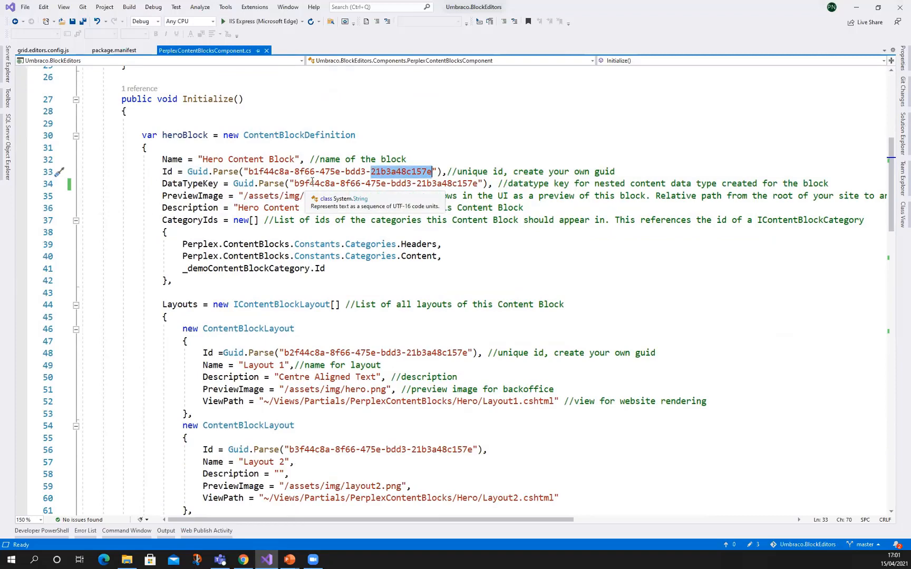
double_click(395, 183)
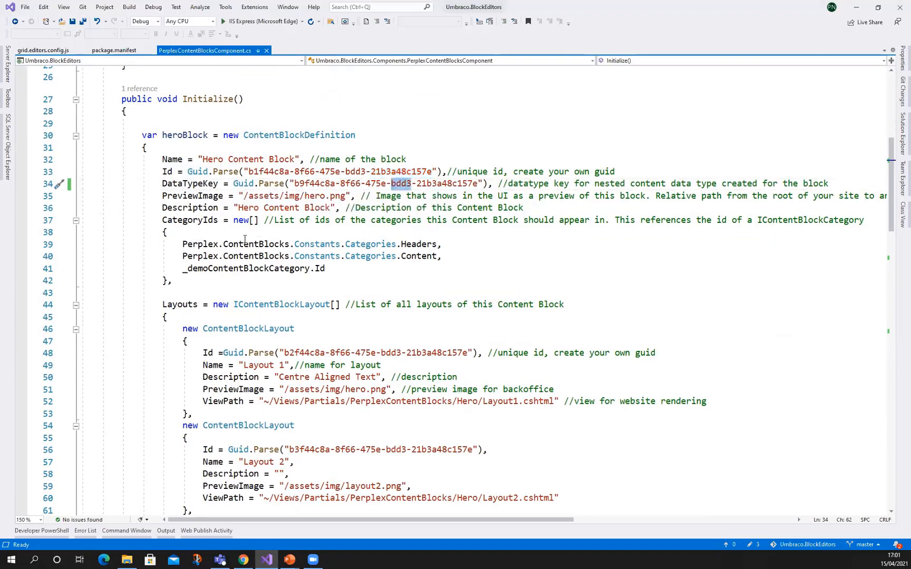
double_click(207, 196)
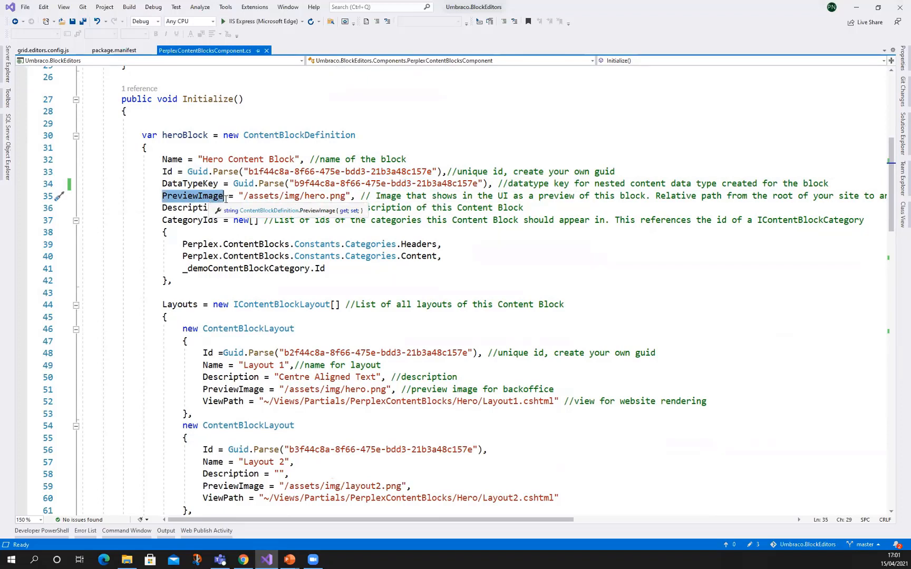
scroll(170, 243, "down", 1)
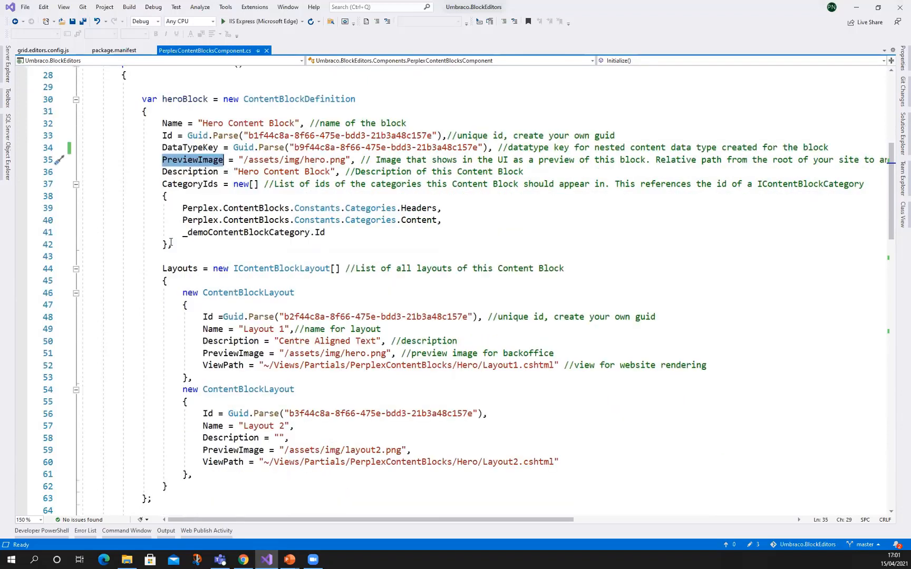
Examine the Layouts list of the heroBlock definition and highlight the first layout's ViewPath
mouse_move(190, 268)
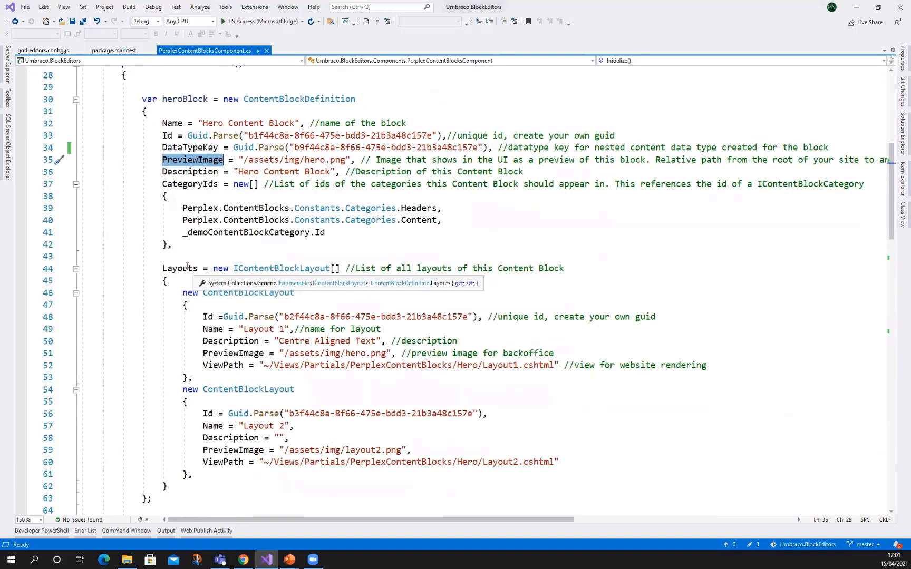
double_click(189, 268)
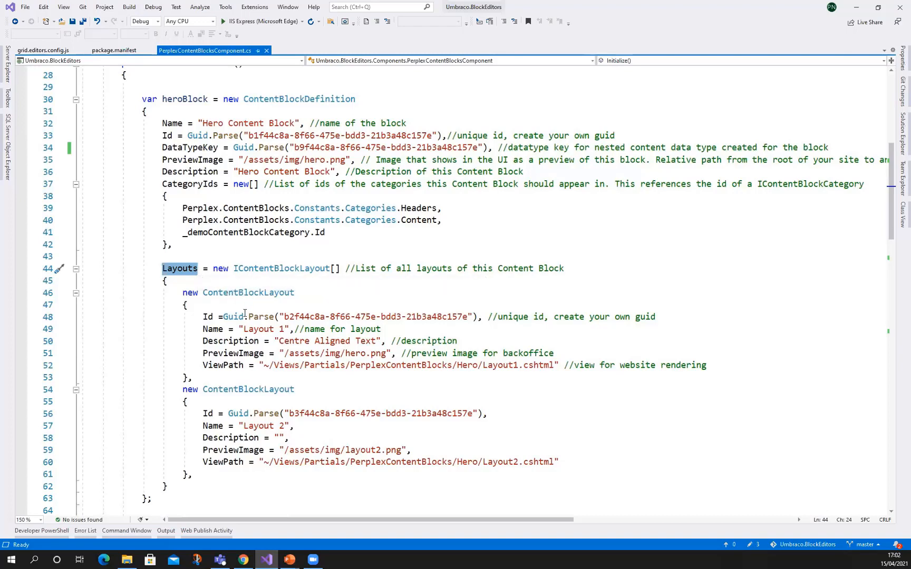
scroll(211, 280, "down", 1)
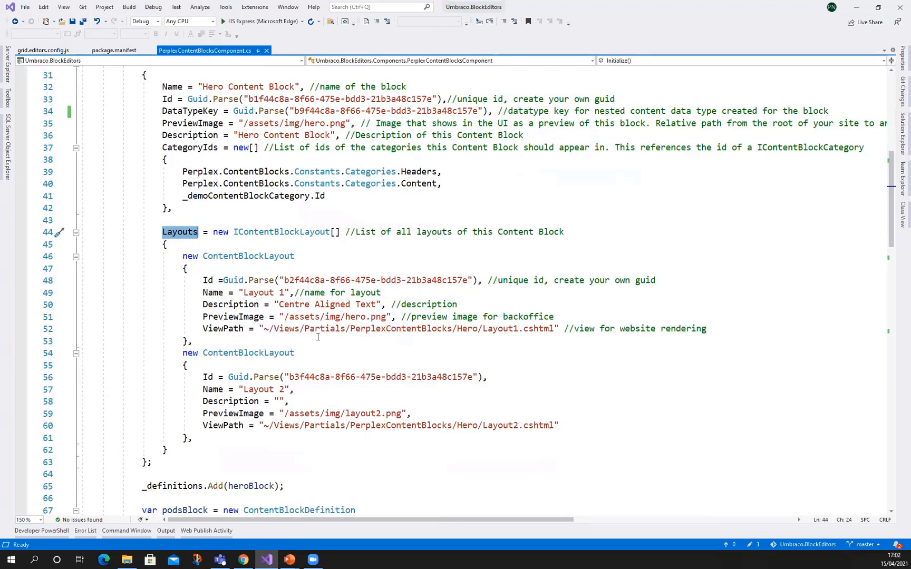
double_click(220, 330)
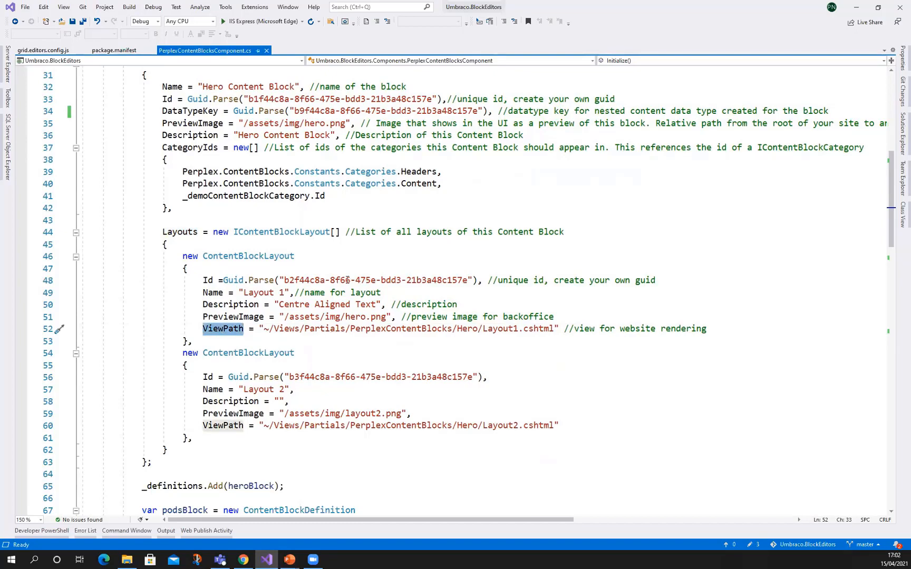
Review the PerplexContentBlocksComponent class and the ComponentComposer that registers it near the start of the file
scroll(317, 245, "up", 6)
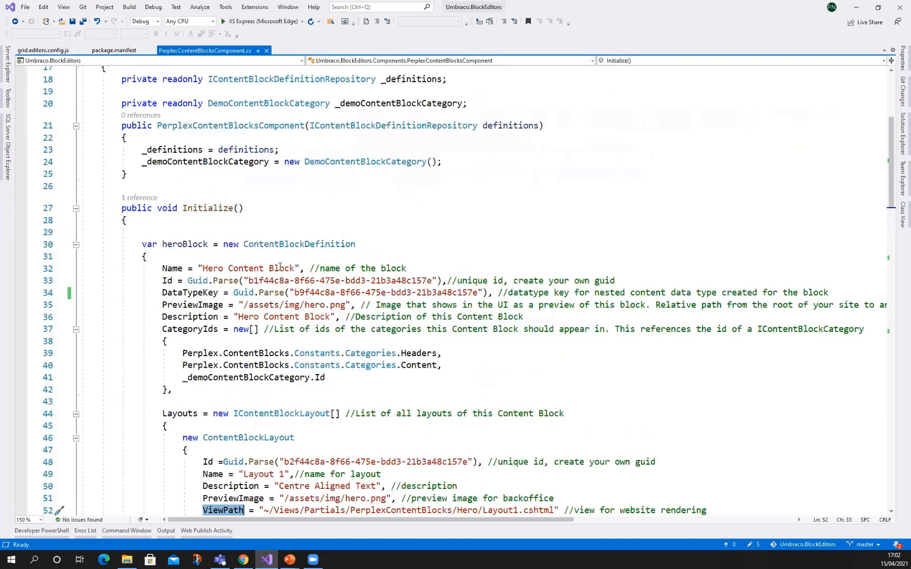
double_click(275, 127)
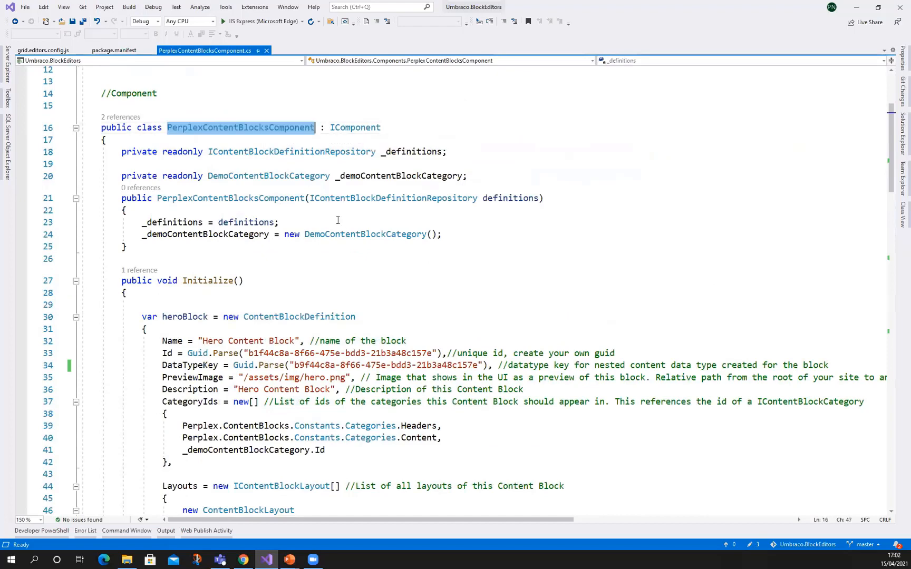
scroll(277, 175, "up", 4)
double_click(348, 203)
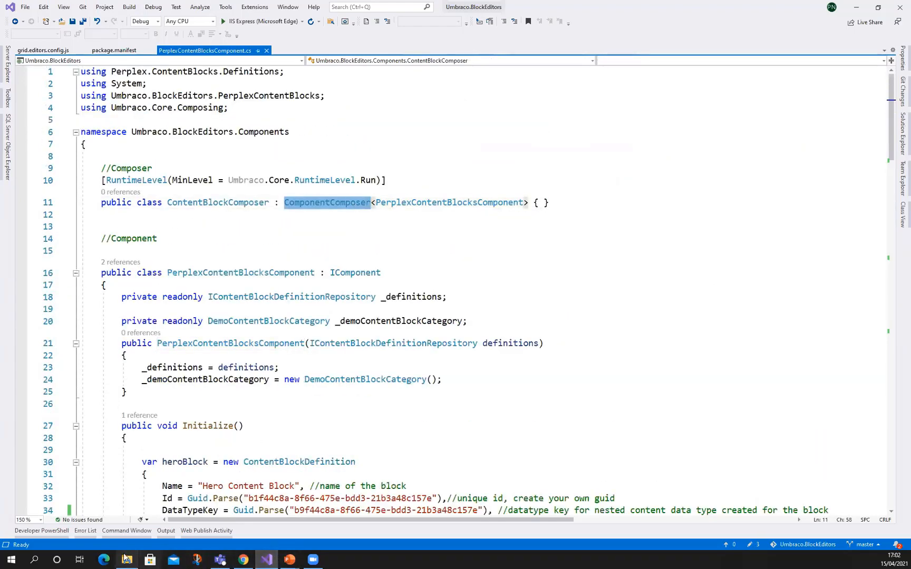
Switch to Chrome and preview both Hero Content Block layouts in the Perplex Content Blocks page's block picker, then close it without adding a block
left_click(243, 559)
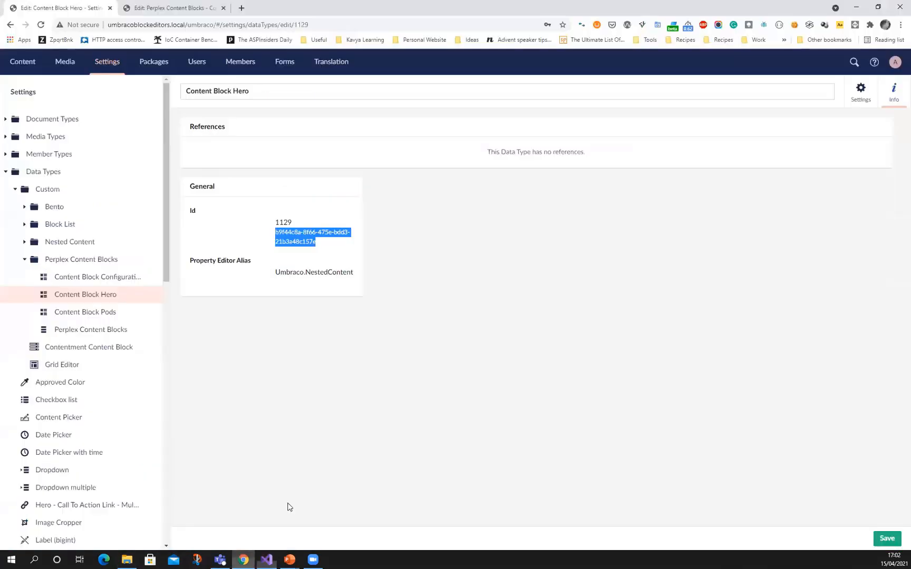
left_click(169, 11)
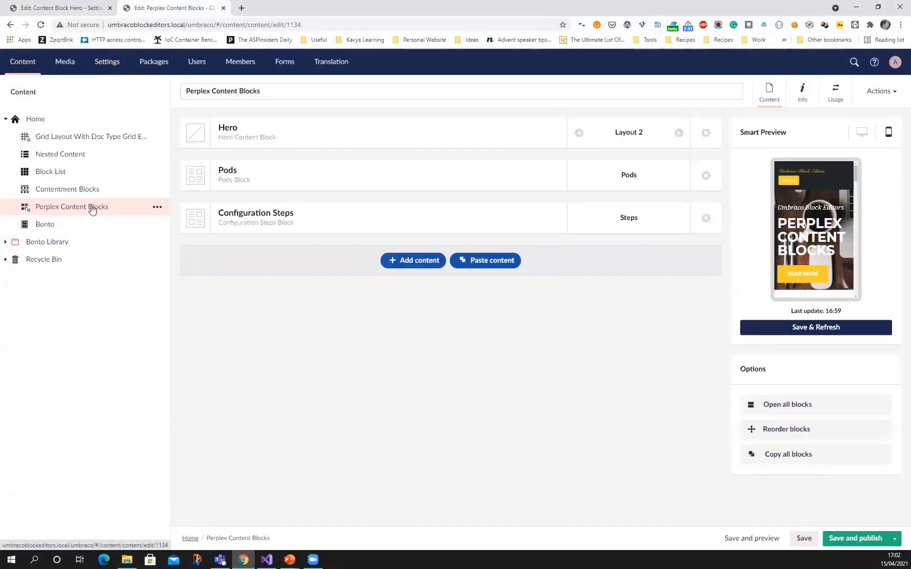
left_click(420, 260)
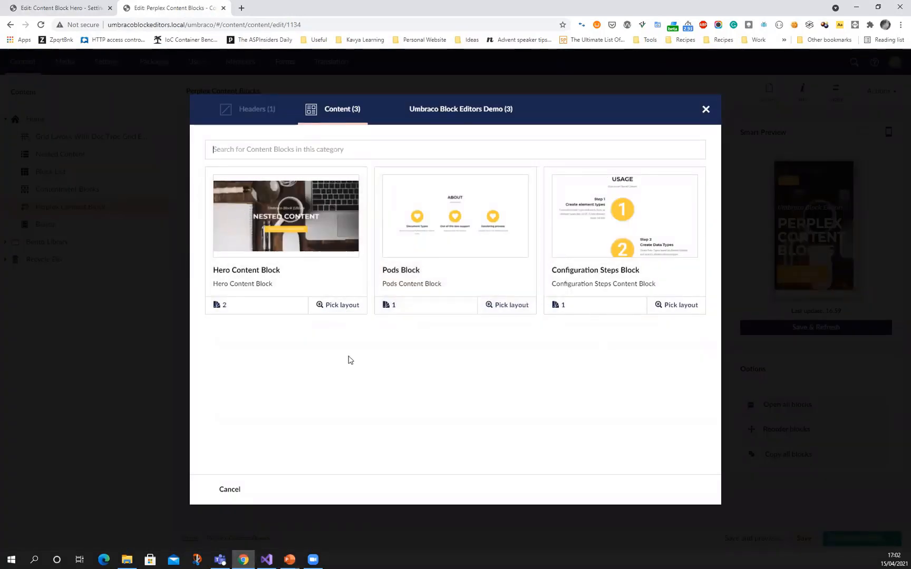
left_click(343, 306)
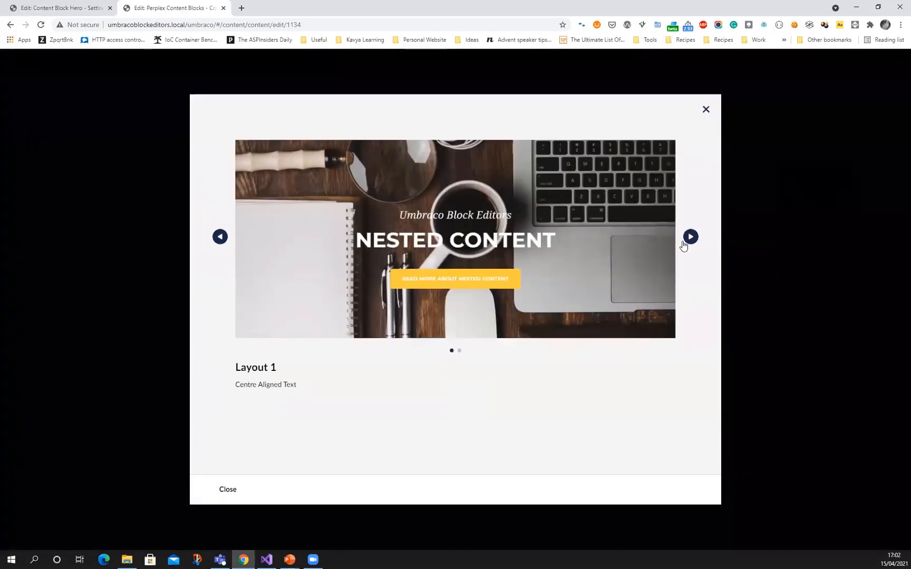
left_click(690, 237)
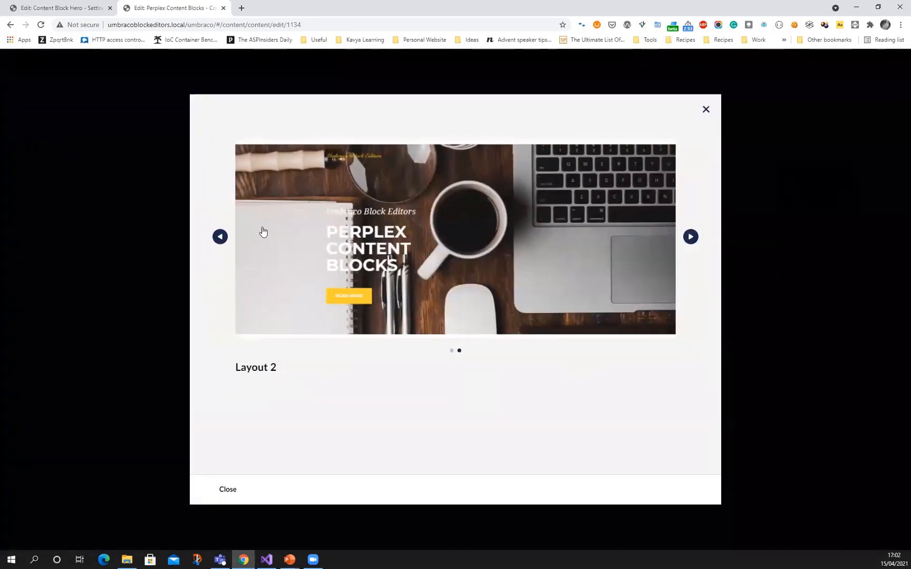
left_click(220, 239)
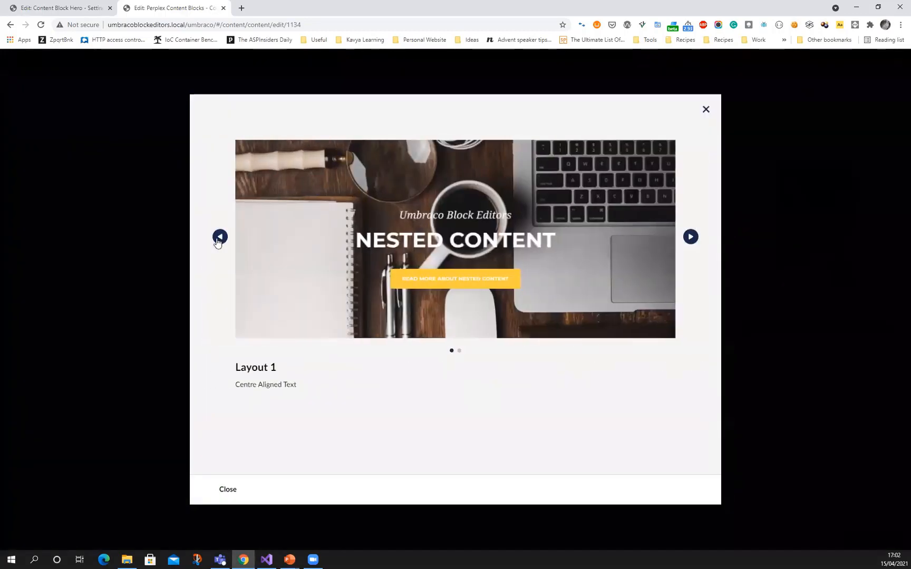
left_click(704, 113)
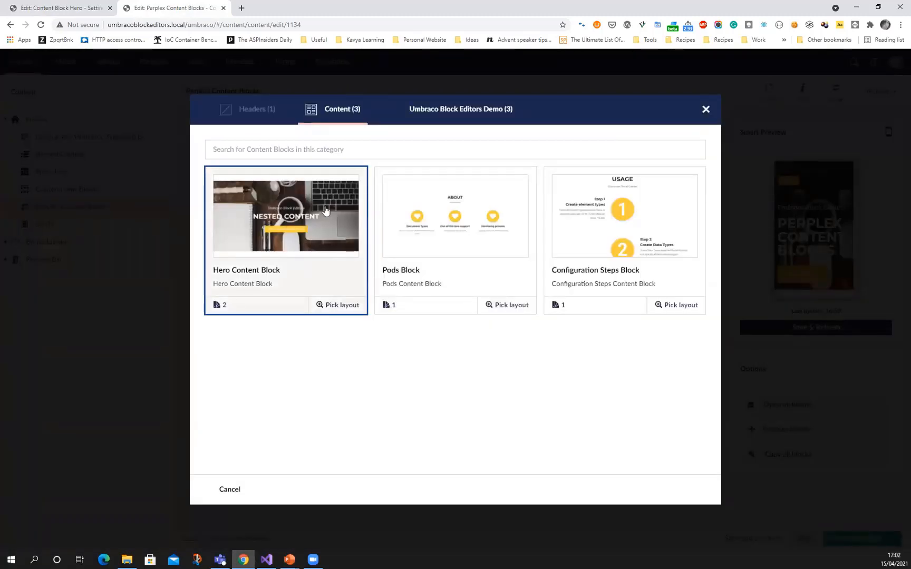
left_click(706, 110)
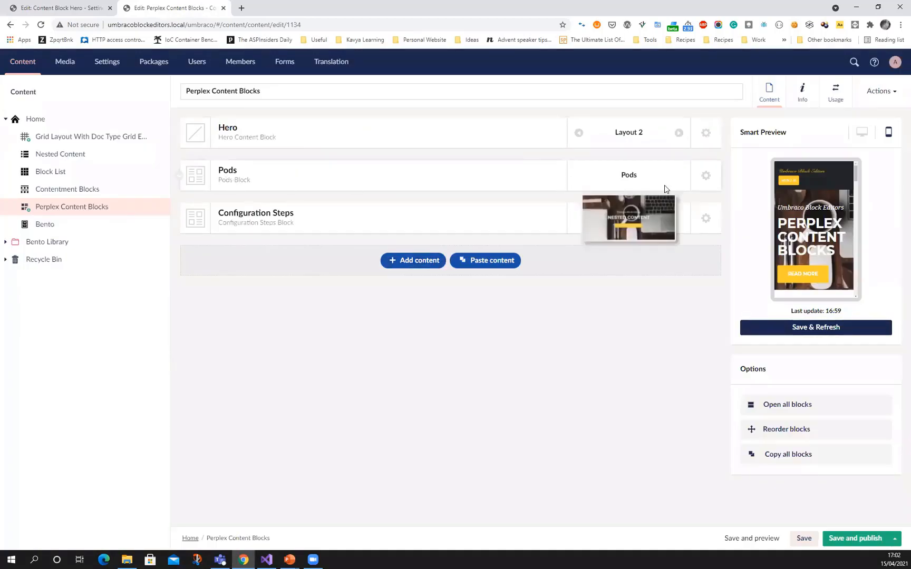
Show the Pods block's actions, expand the Hero block and change its layout to Layout 1
left_click(710, 180)
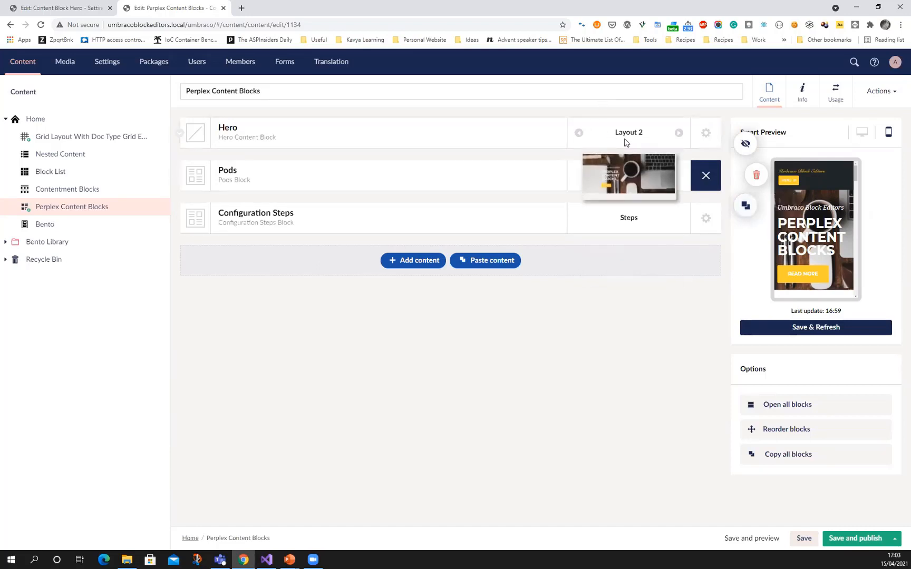
left_click(386, 132)
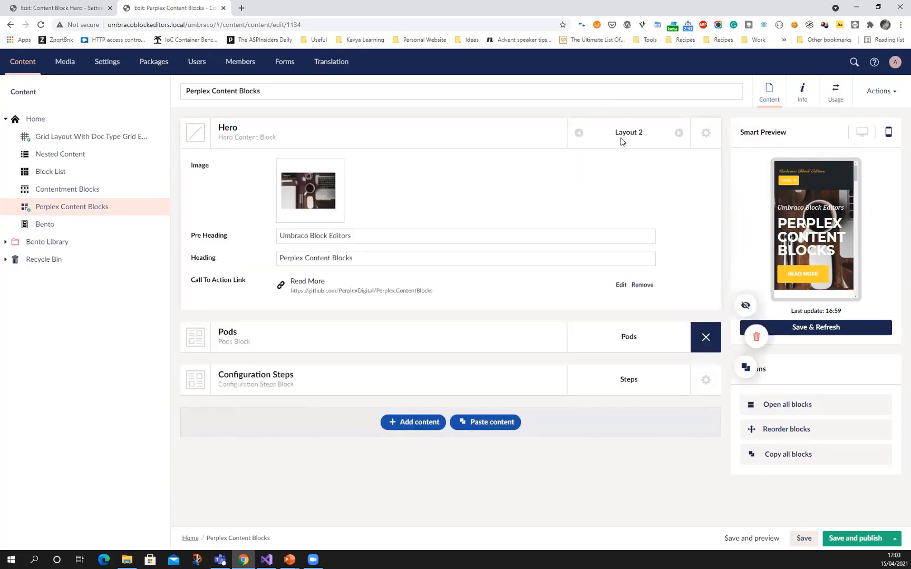
left_click(679, 133)
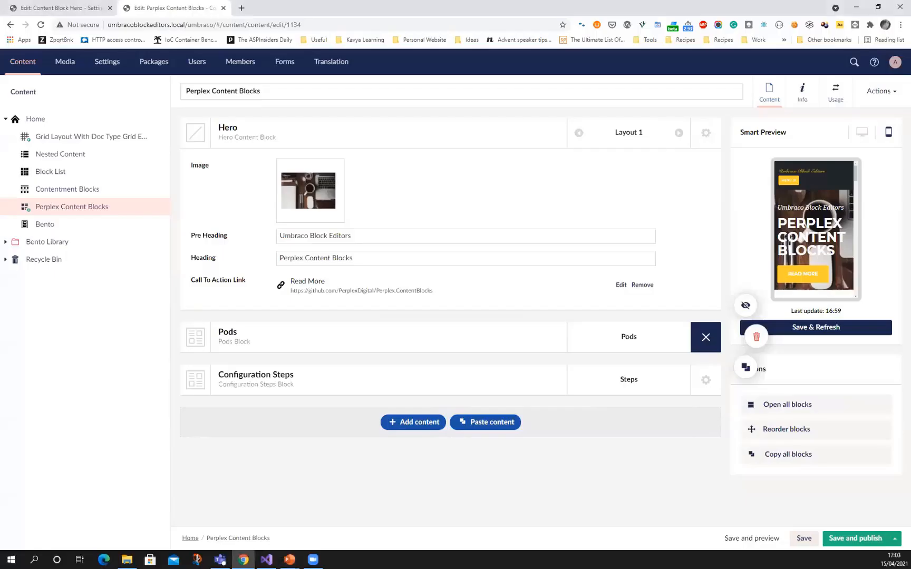
Open the Bento content page, and in the settings open the Bento Item Composition document type from the Bento Configuration folder
left_click(51, 225)
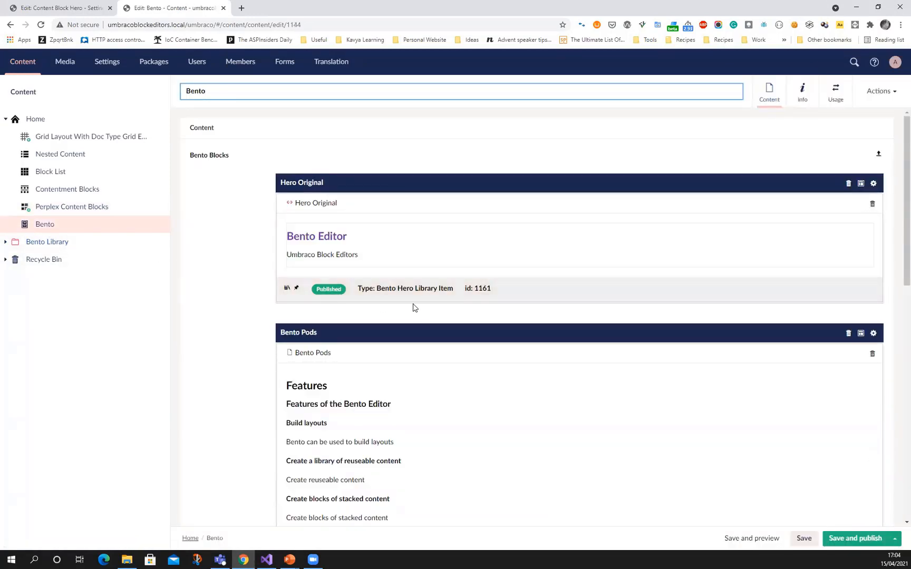
left_click(51, 7)
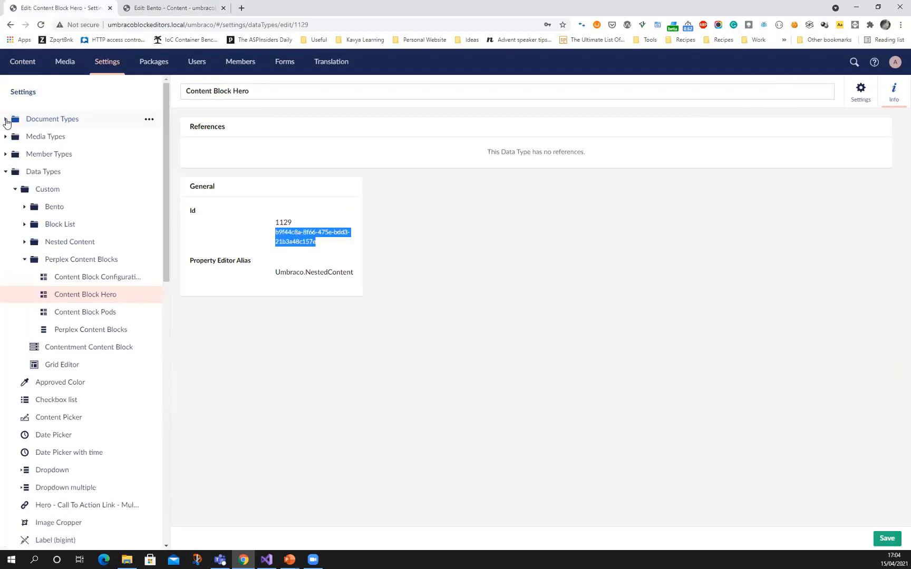
left_click(6, 120)
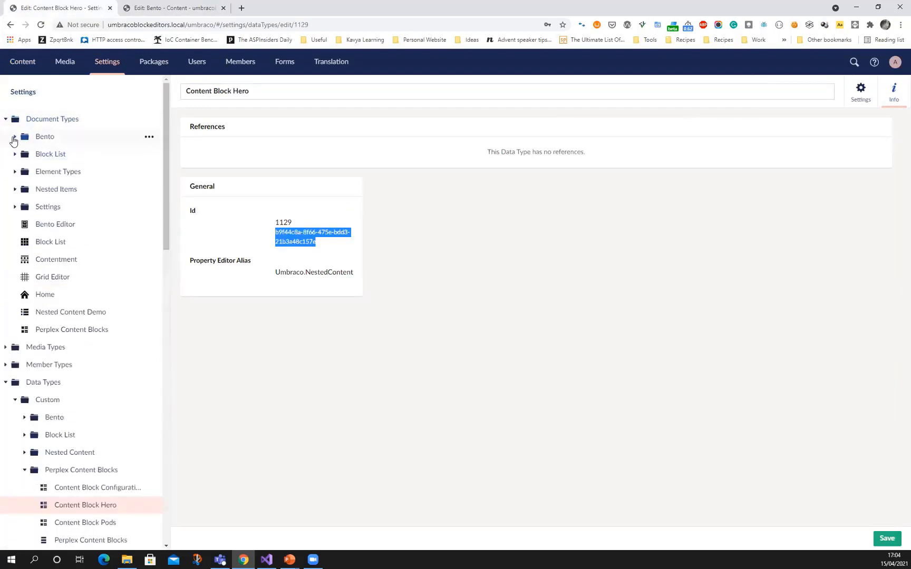
left_click(15, 137)
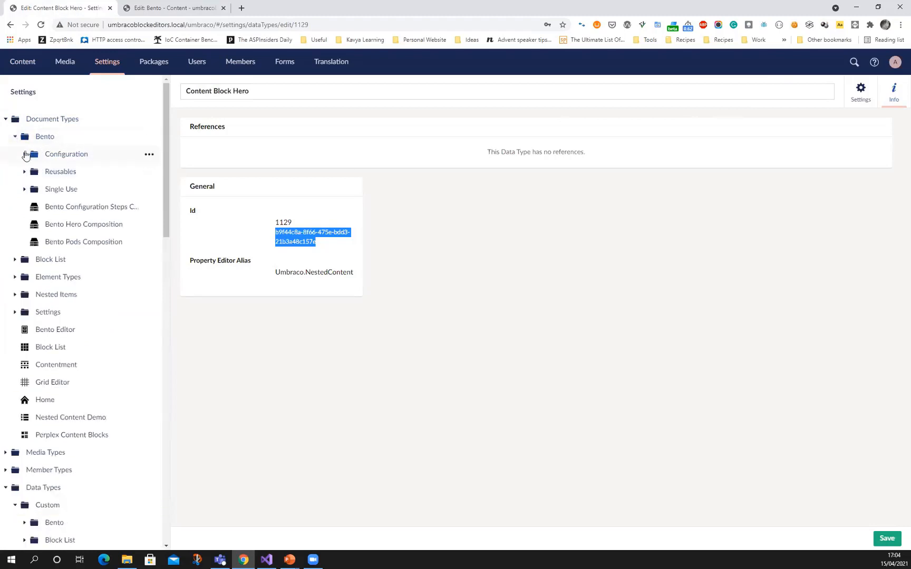
left_click(24, 154)
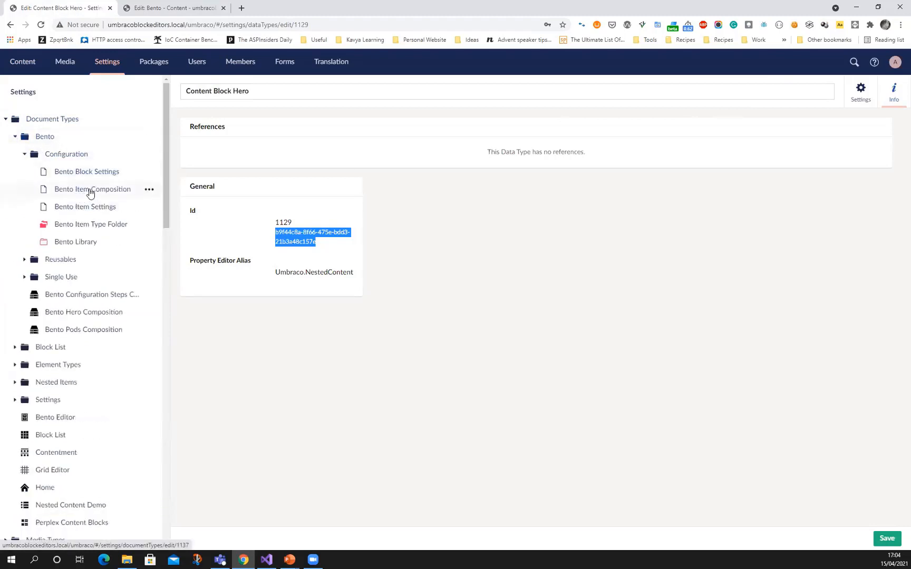
left_click(90, 193)
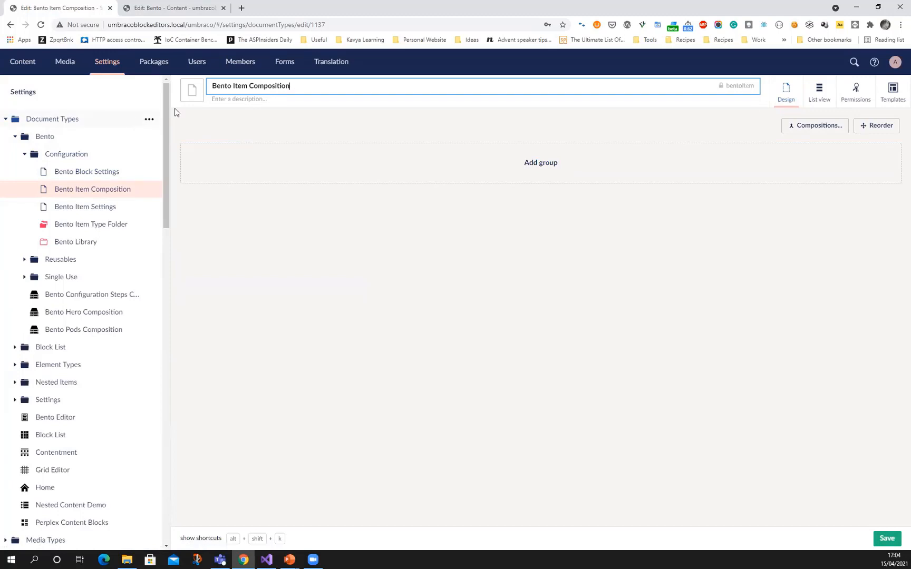
Open the custom Bento data type and review its library folder, item type folder and item composition content type settings
scroll(162, 133, "down", 5)
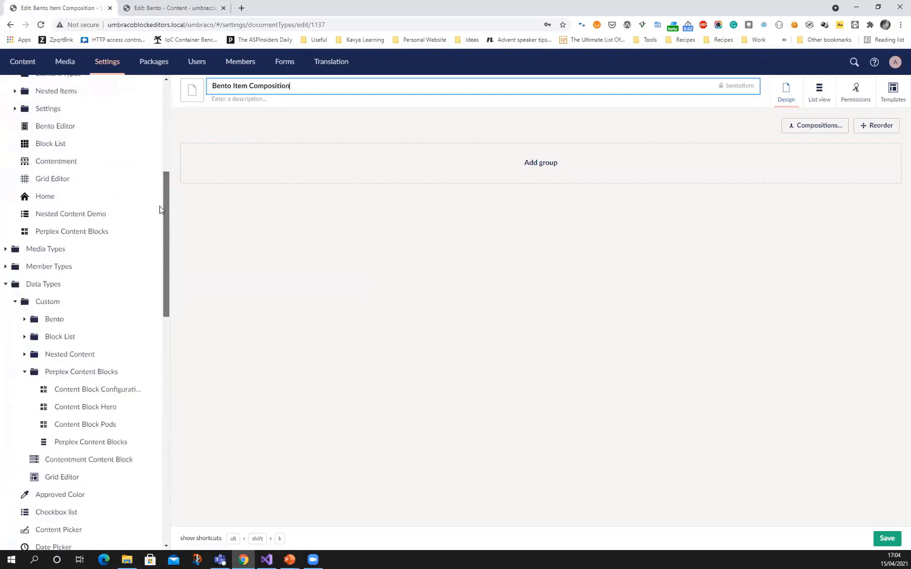
scroll(160, 210, "down", 2)
left_click(24, 204)
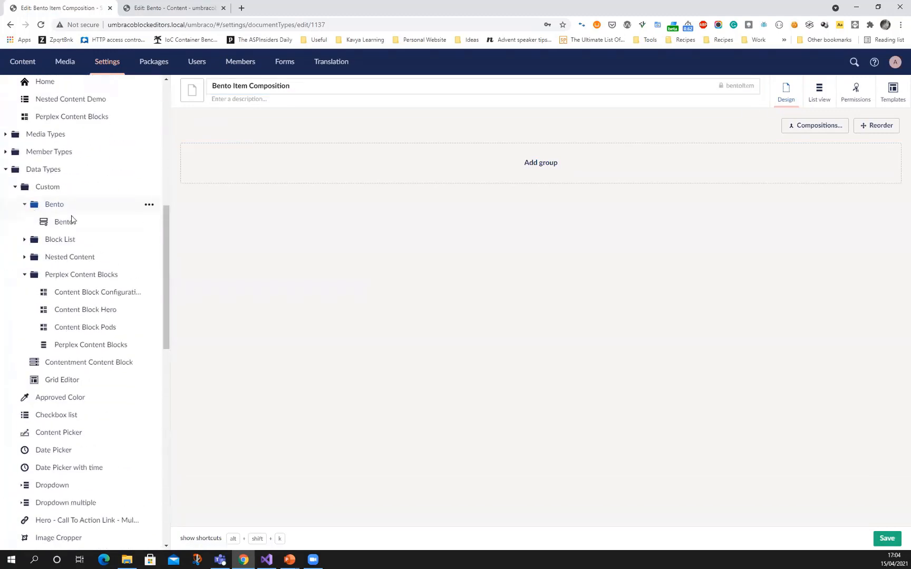
left_click(72, 220)
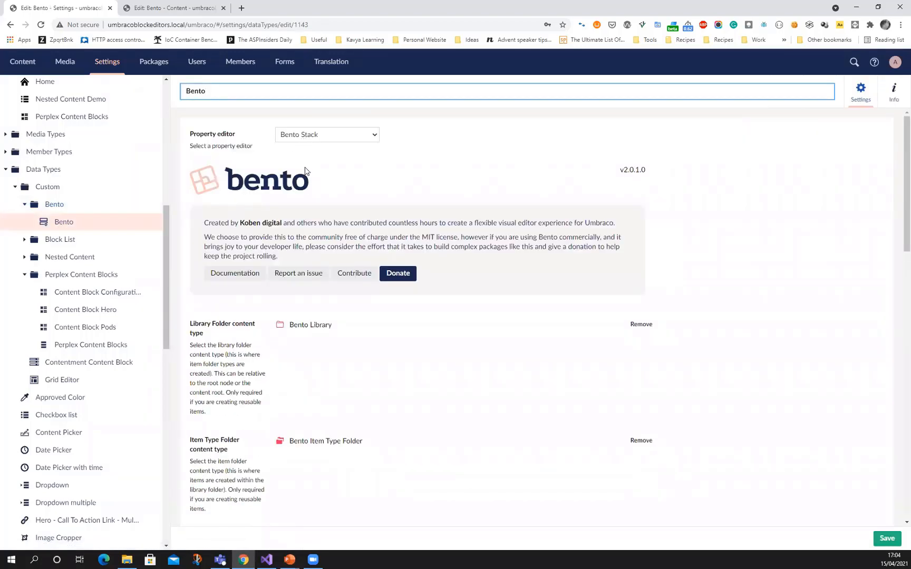
scroll(305, 170, "down", 3)
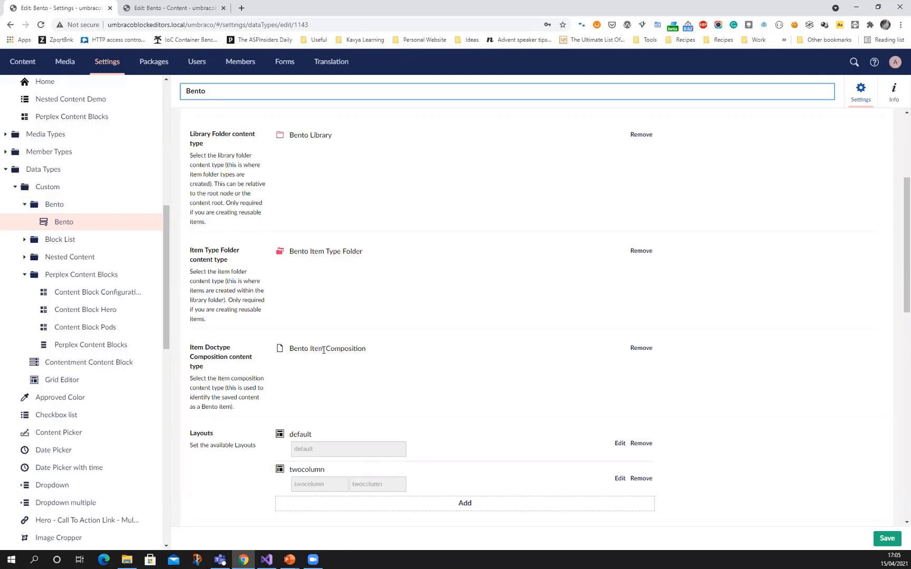
left_click_drag(324, 350, 370, 350)
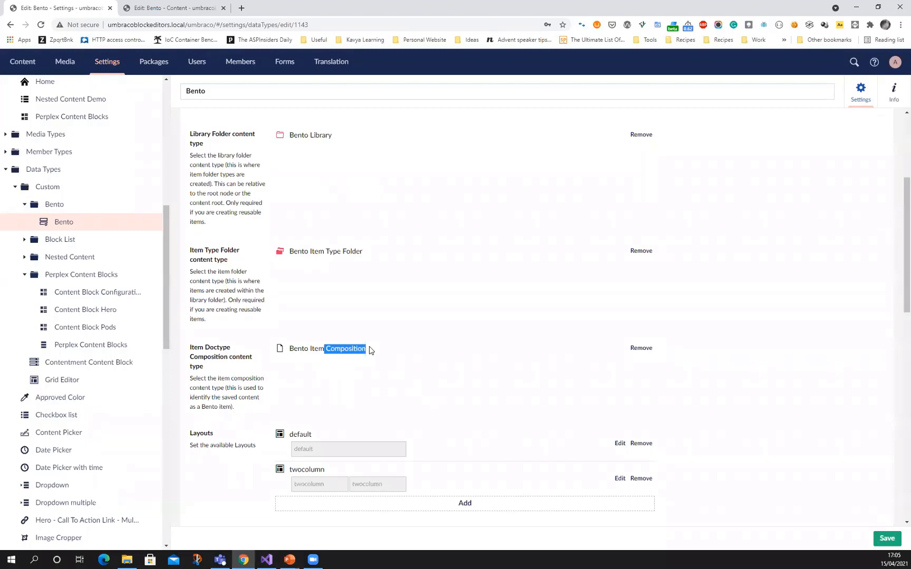
scroll(327, 364, "down", 2)
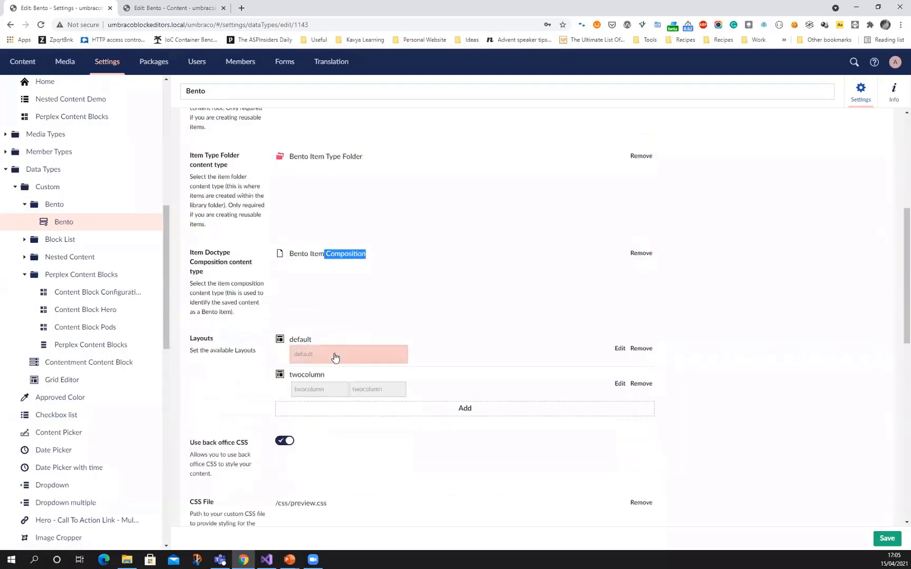
Open the default layout of the Bento data type and examine its name, alias, preview, columns and layout areas
left_click(334, 357)
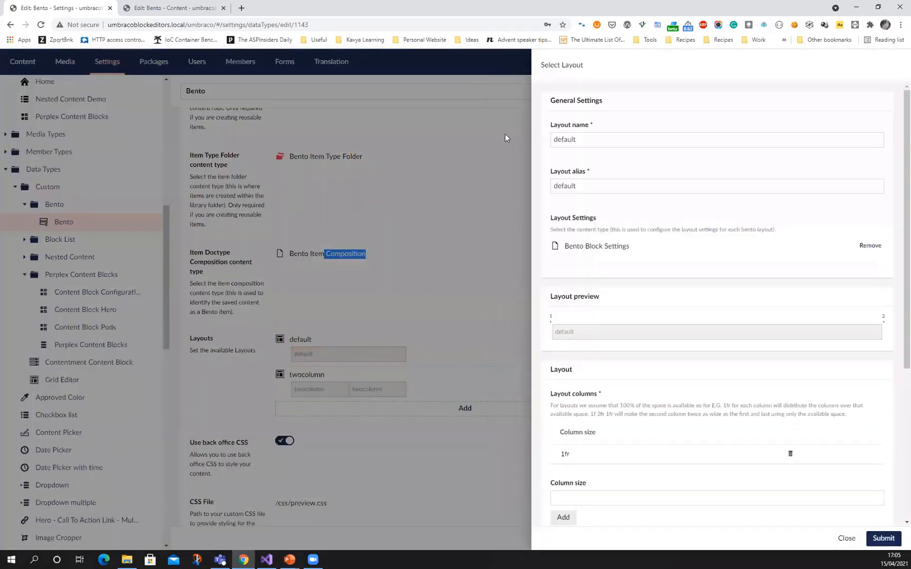
left_click_drag(587, 142, 551, 140)
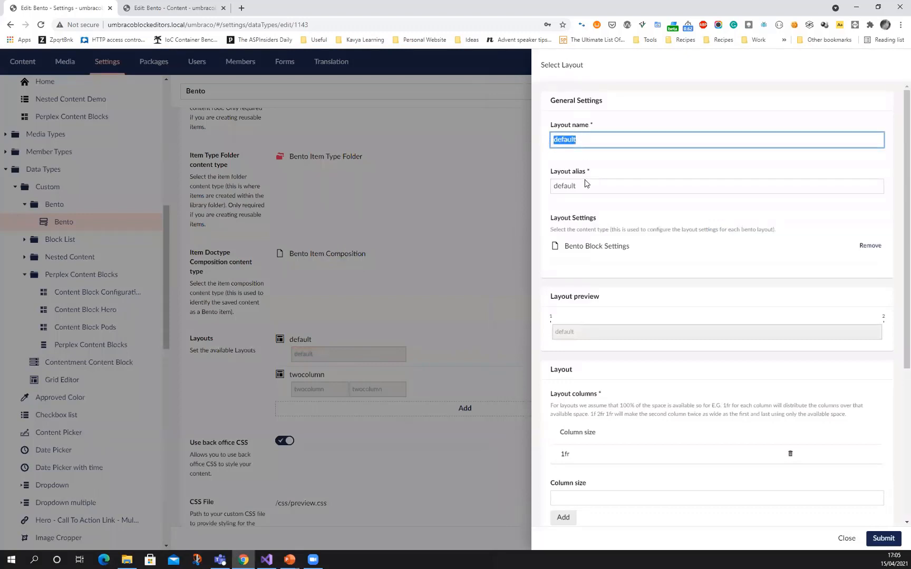
left_click_drag(585, 186, 552, 186)
scroll(667, 216, "down", 3)
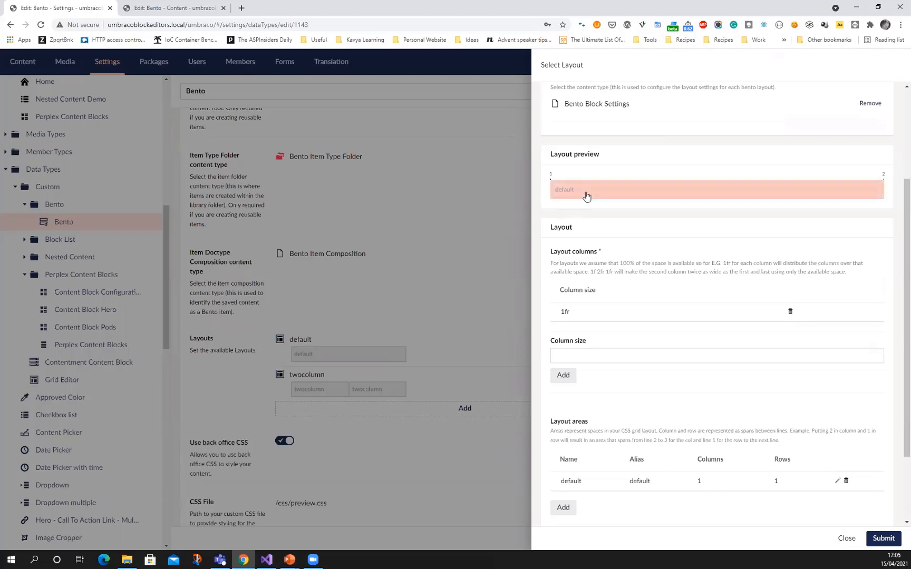
scroll(586, 316, "down", 1)
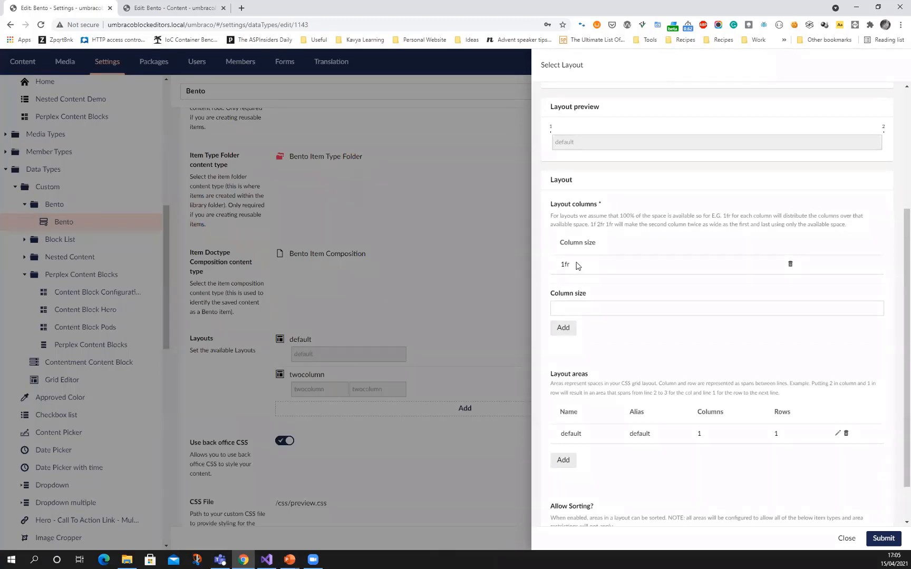
scroll(603, 262, "down", 1)
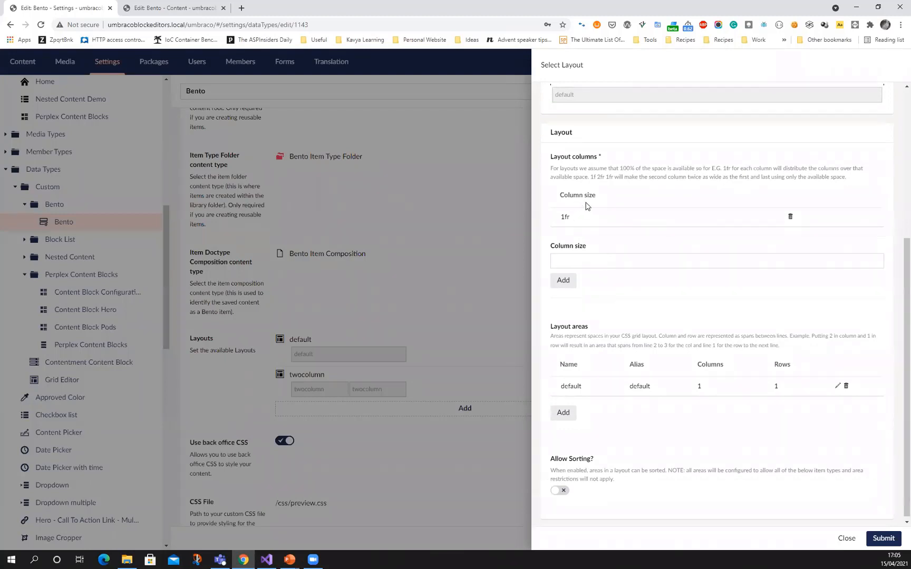
scroll(585, 316, "down", 1)
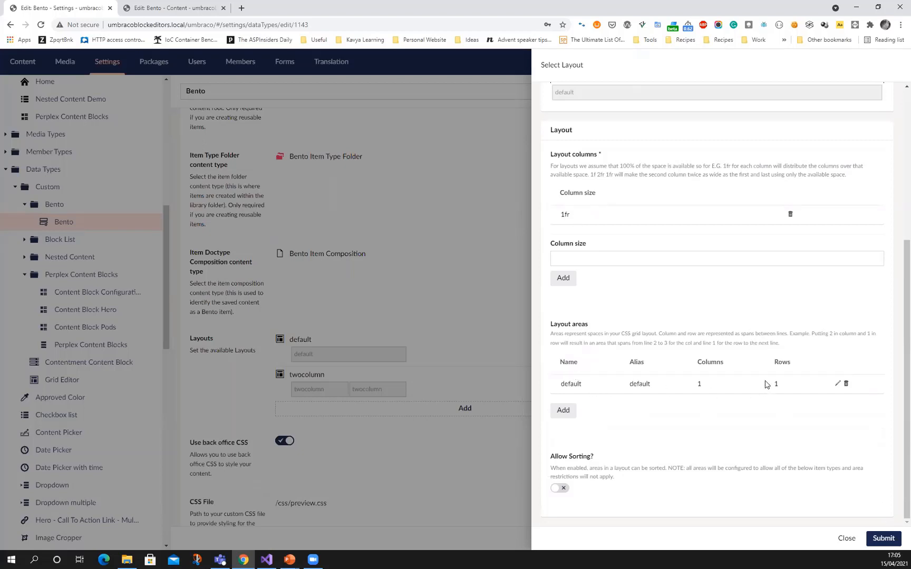
Inspect the default layout area's column, row and allowed item types, then close the area and layout editors without submitting
left_click(837, 383)
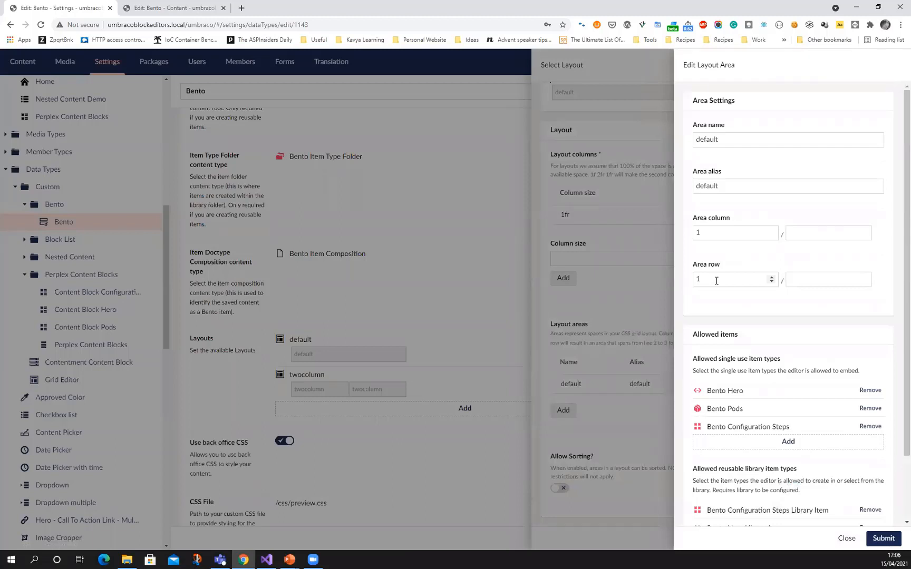
scroll(717, 248, "down", 3)
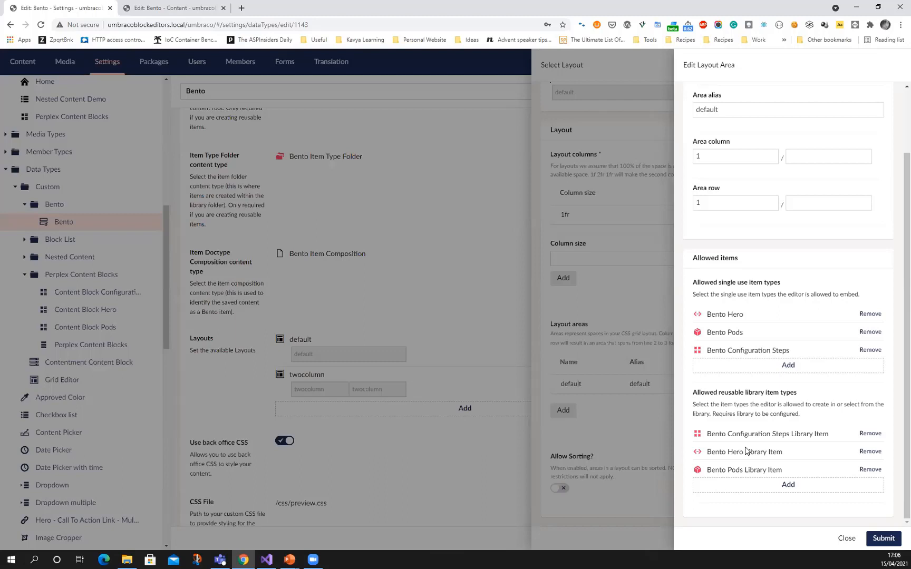
left_click(841, 539)
left_click(843, 539)
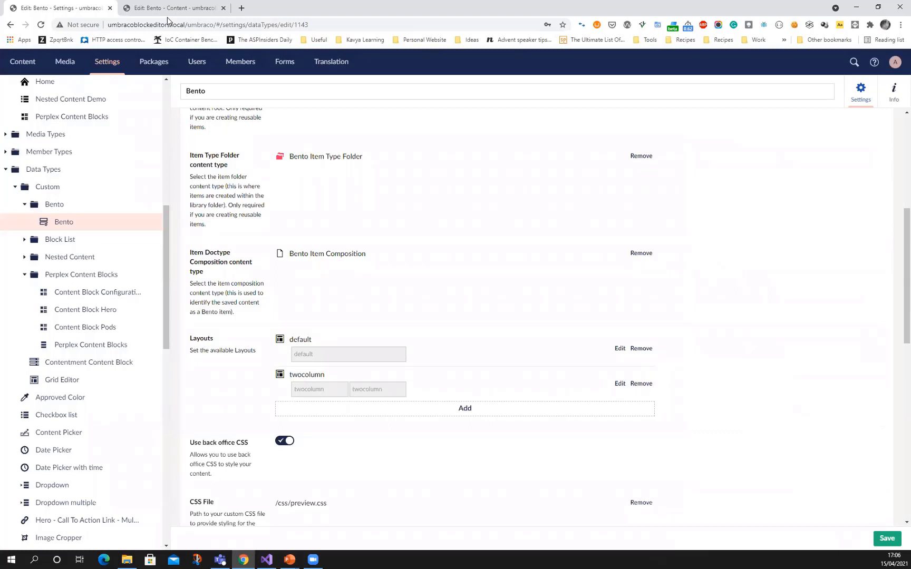
View the Bento Library and Bento Item Type Folder document types in the Bento Configuration folder
scroll(167, 226, "up", 1)
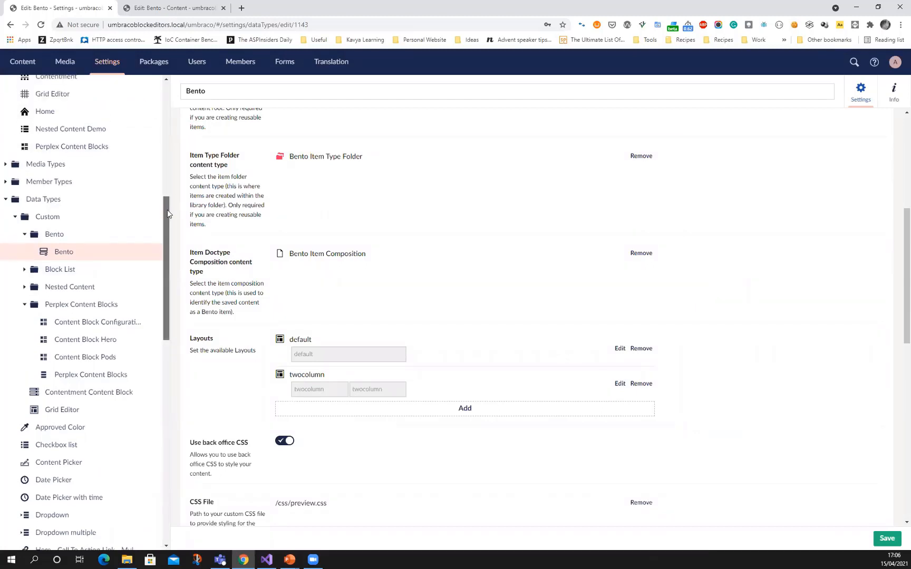
scroll(169, 214, "up", 11)
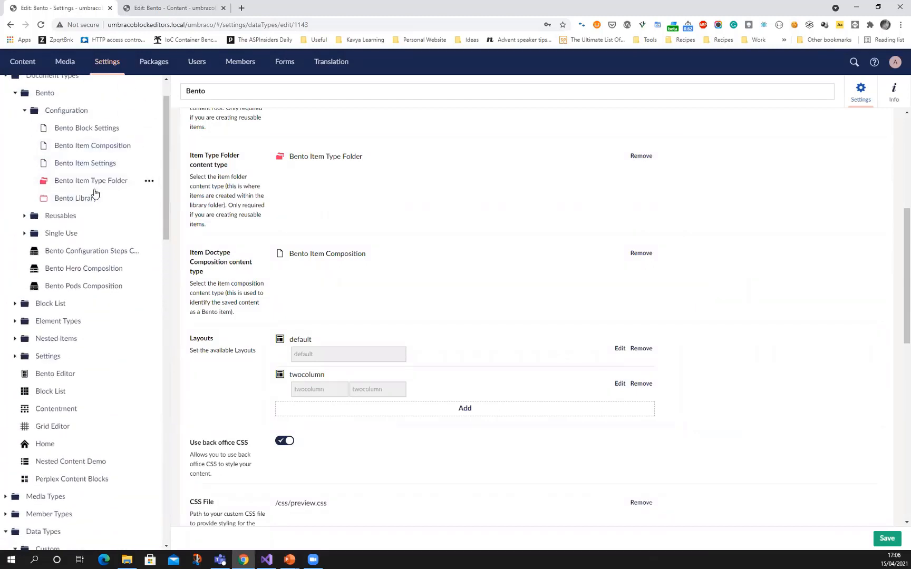
scroll(95, 194, "up", 2)
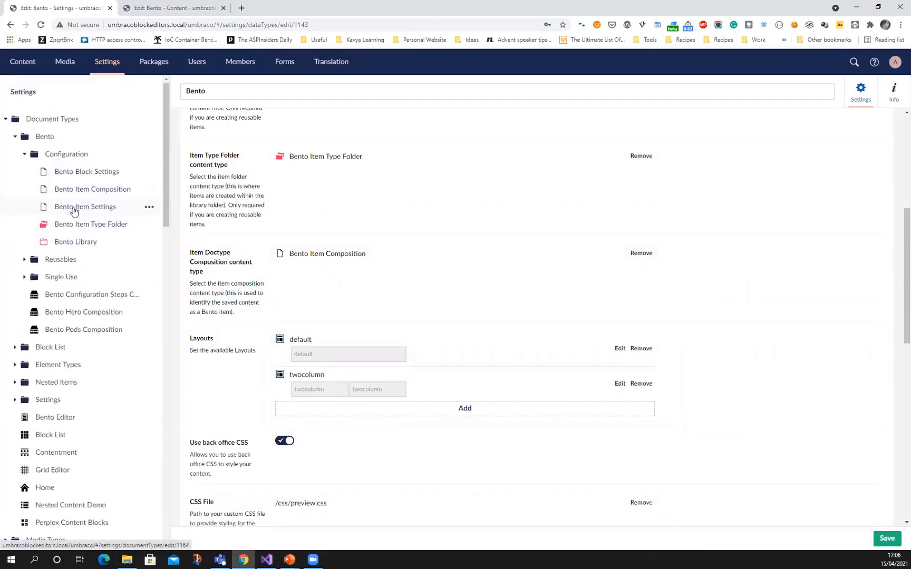
left_click(75, 242)
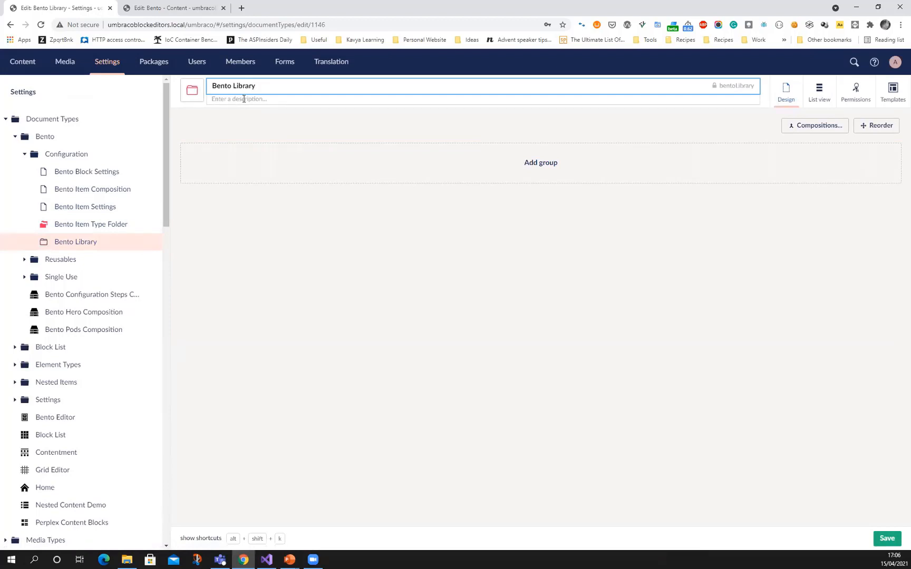
left_click(94, 229)
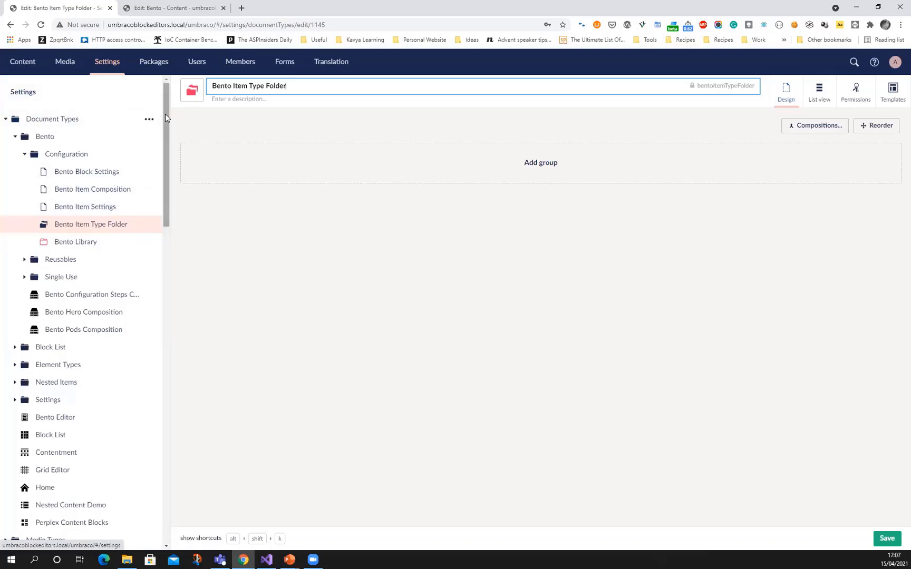
Return to the Bento data type and review where the library folder and item type folder content types are assigned
left_click_drag(166, 115, 171, 180)
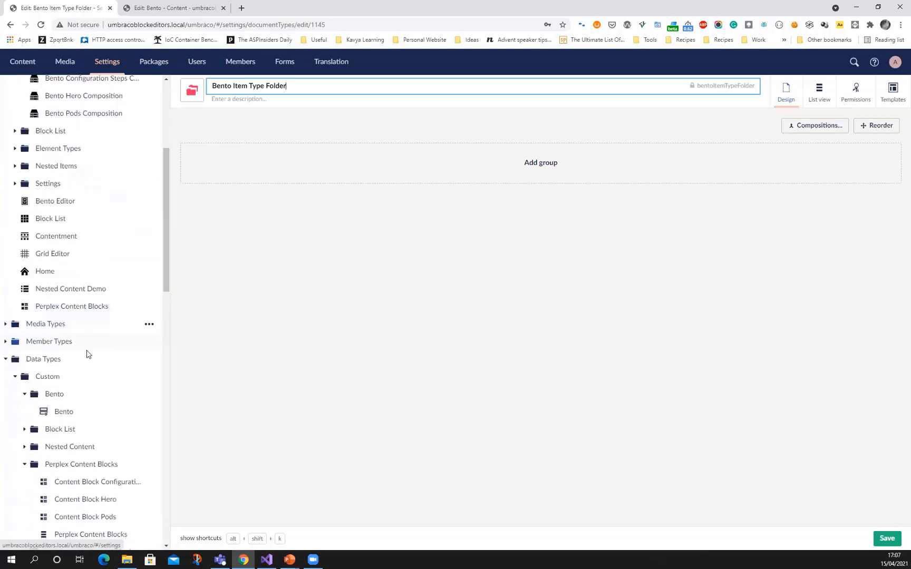
left_click(72, 412)
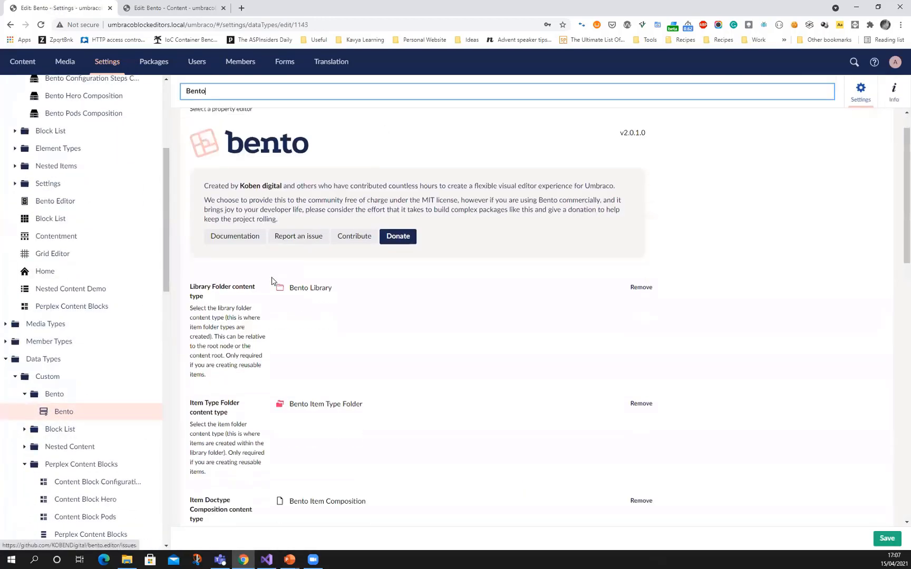
scroll(271, 280, "down", 1)
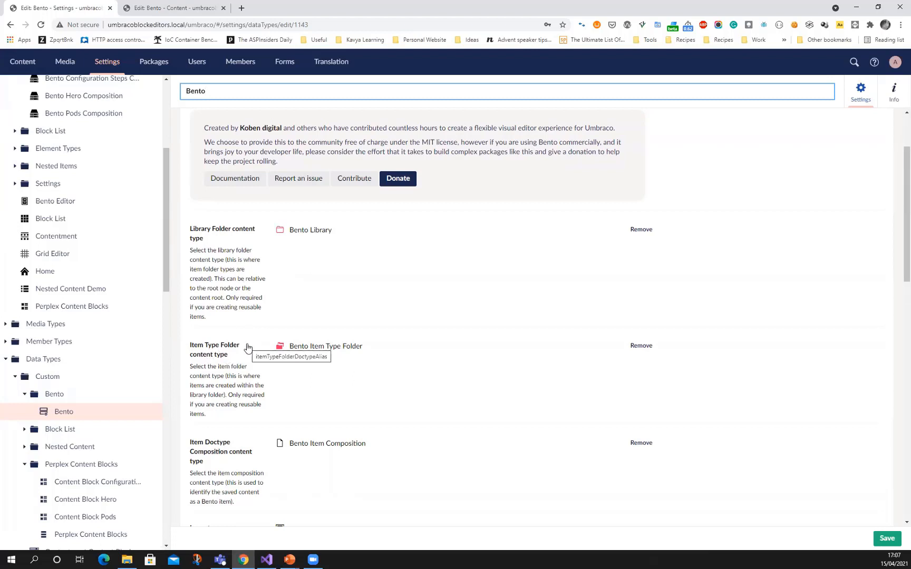
Switch to the Bento content page and insert a single-area layout below the Bento Configuration Steps block
left_click(169, 9)
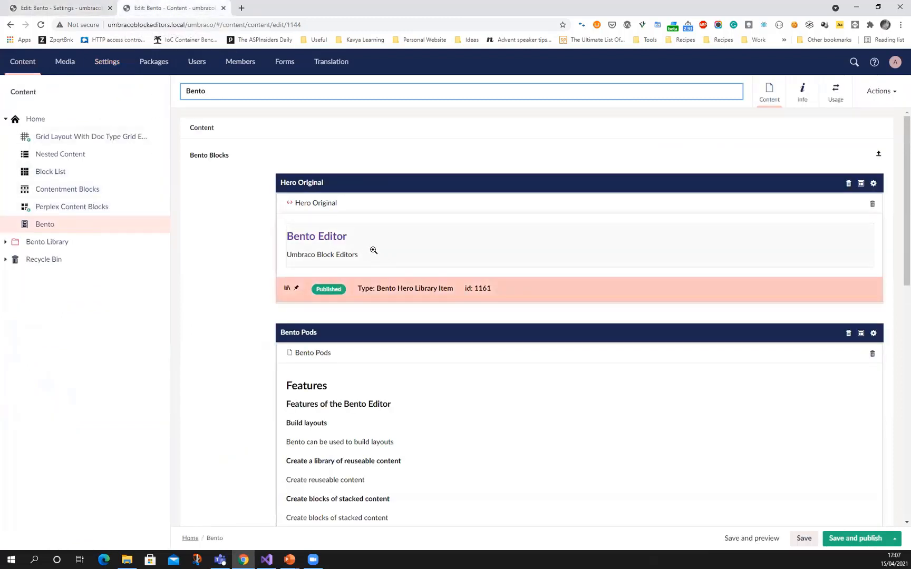
scroll(351, 248, "down", 10)
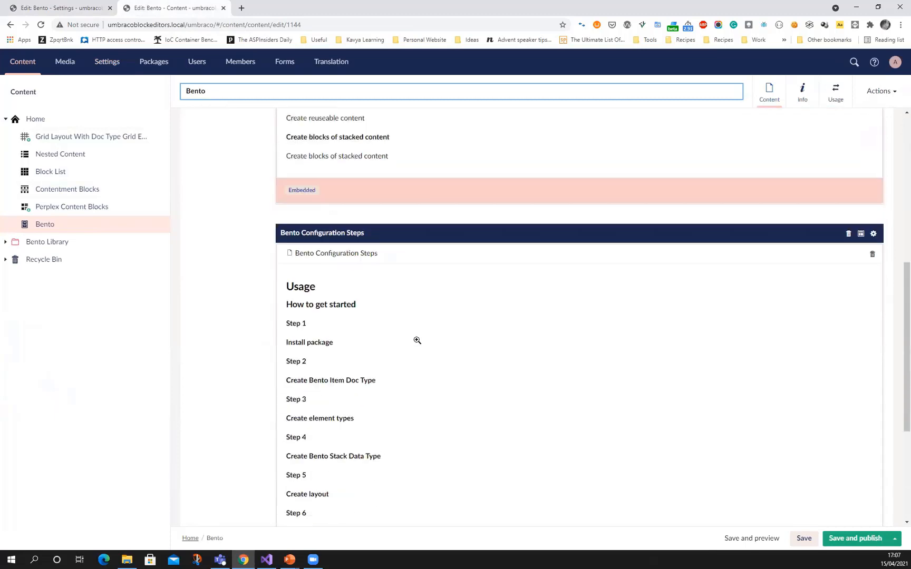
left_click(579, 499)
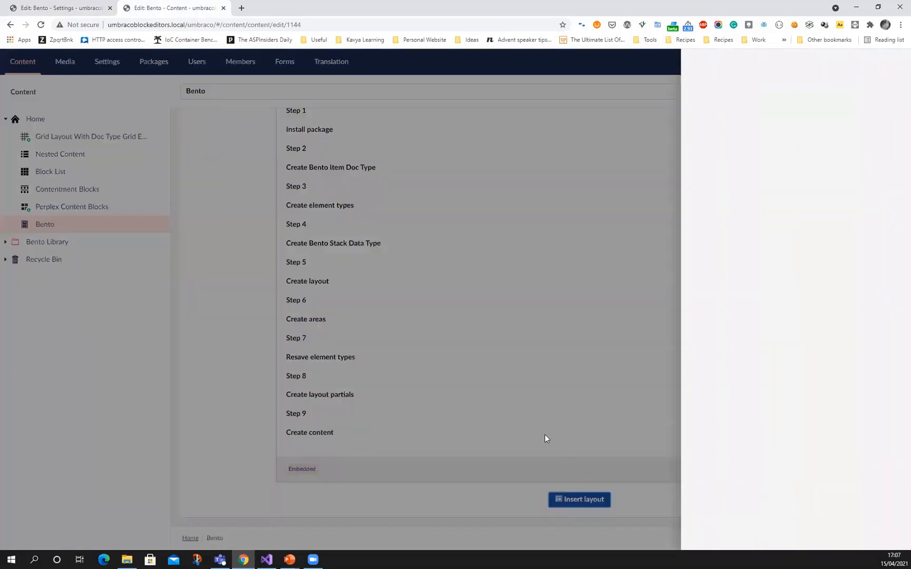
left_click(765, 149)
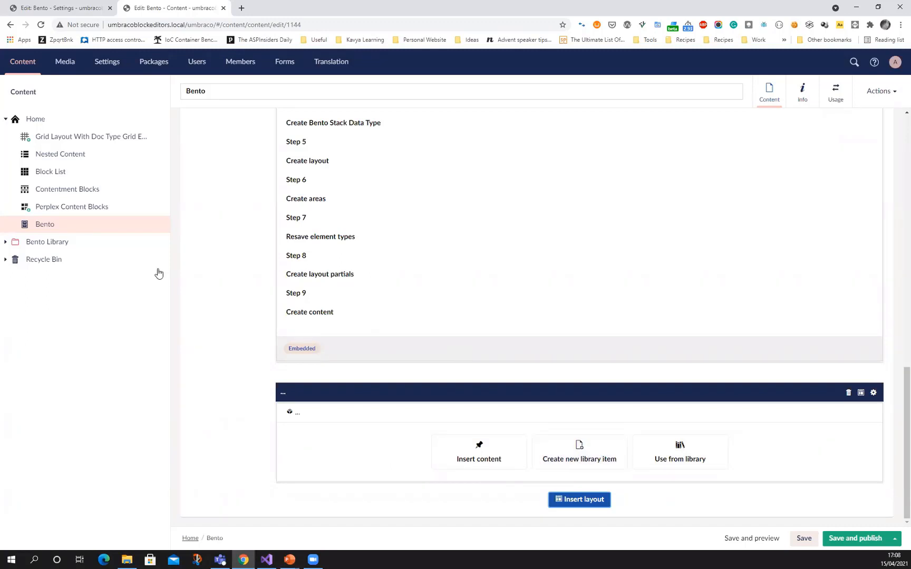
Expand the Bento Library in the content tree, browse the reusable hero items for the new layout, and close the picker without selecting one
left_click(5, 242)
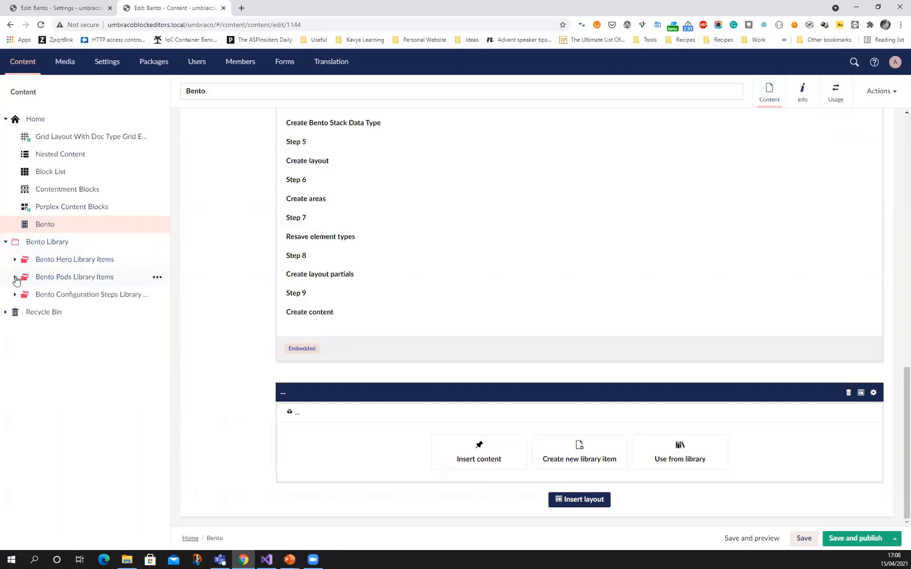
left_click(685, 459)
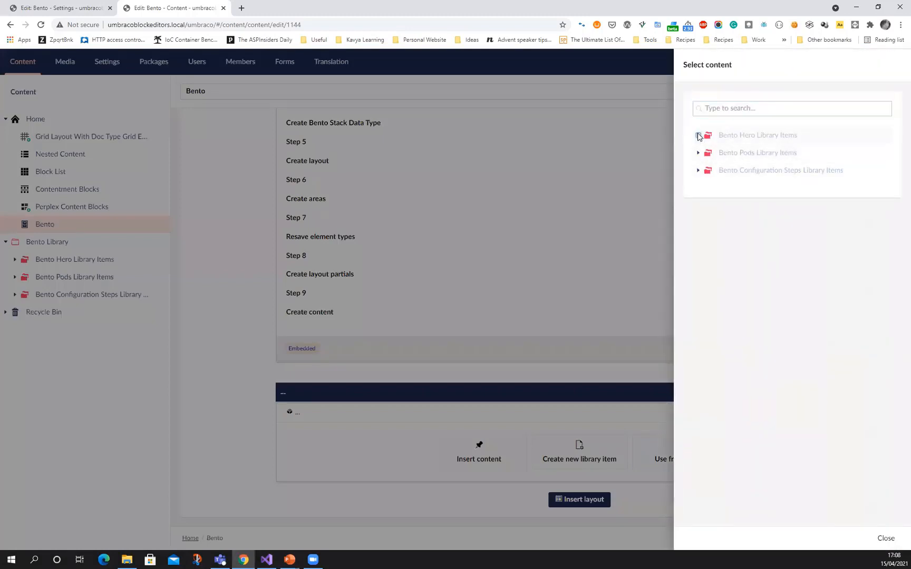
left_click(699, 135)
left_click(896, 538)
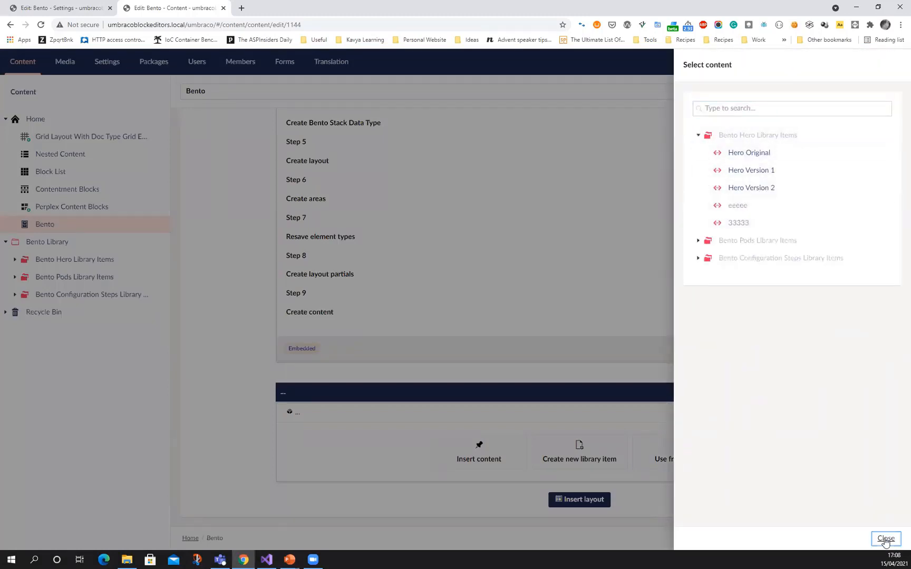
Preview the single-use Bento Hero form for the new layout, then close the form and item type picker without saving
left_click(475, 456)
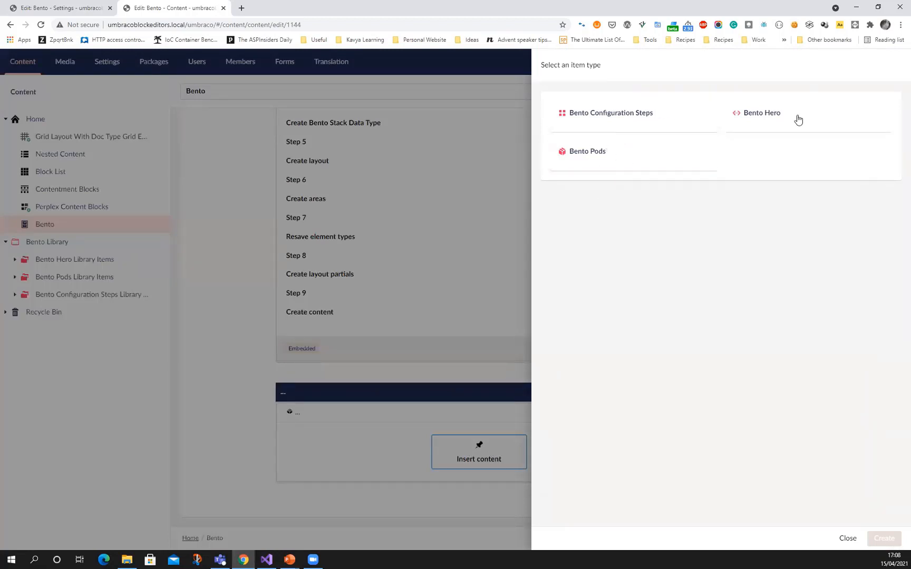
left_click(806, 131)
left_click(885, 538)
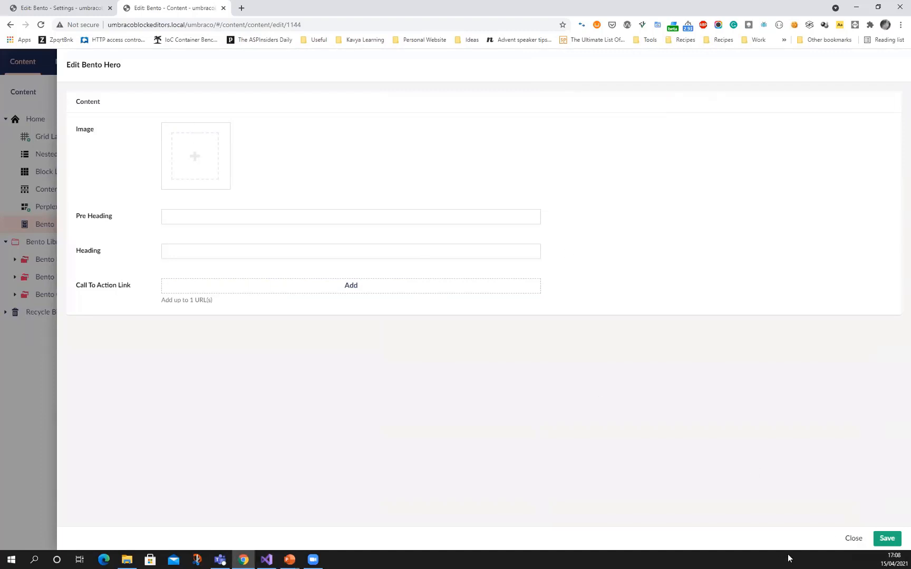
left_click(852, 538)
left_click(847, 538)
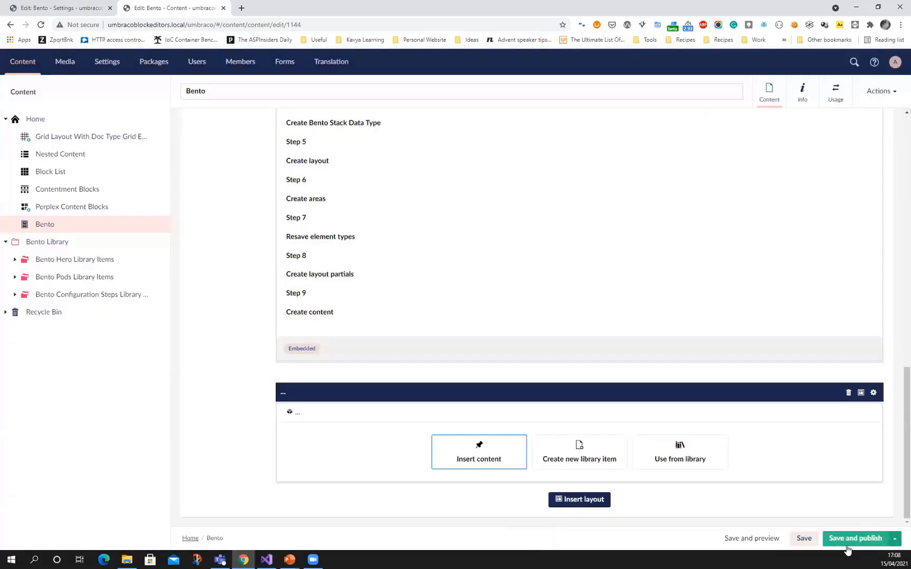